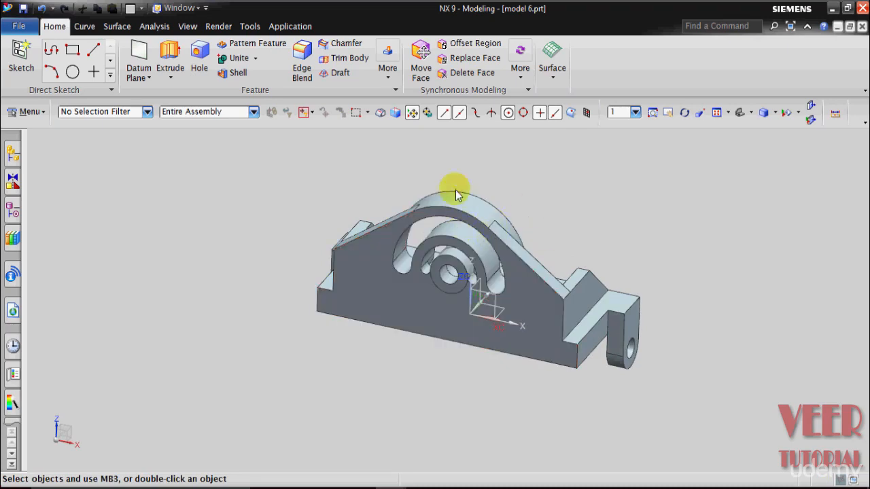
- Examine the finished bracket in model 6 from both sides and the front-view dimensions in drawing 6
scroll(467, 228, up, 3)
scroll(393, 222, up, 2)
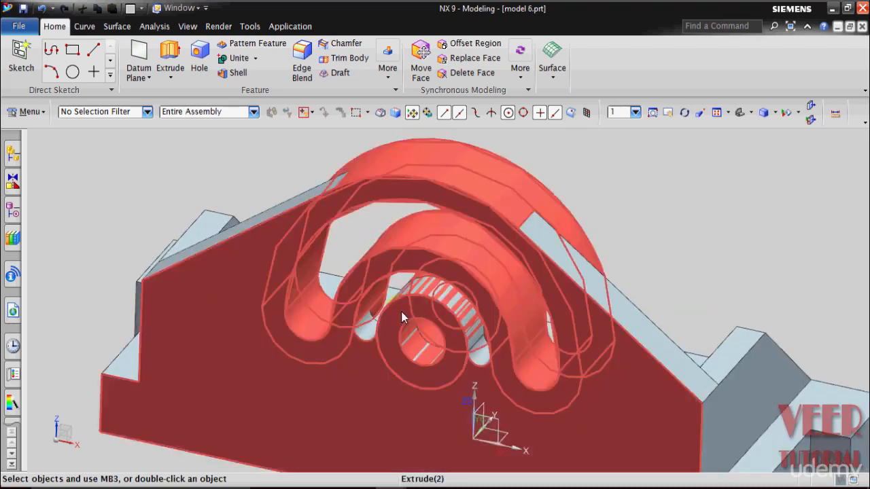
scroll(401, 311, down, 5)
middle_drag(494, 296, 533, 288)
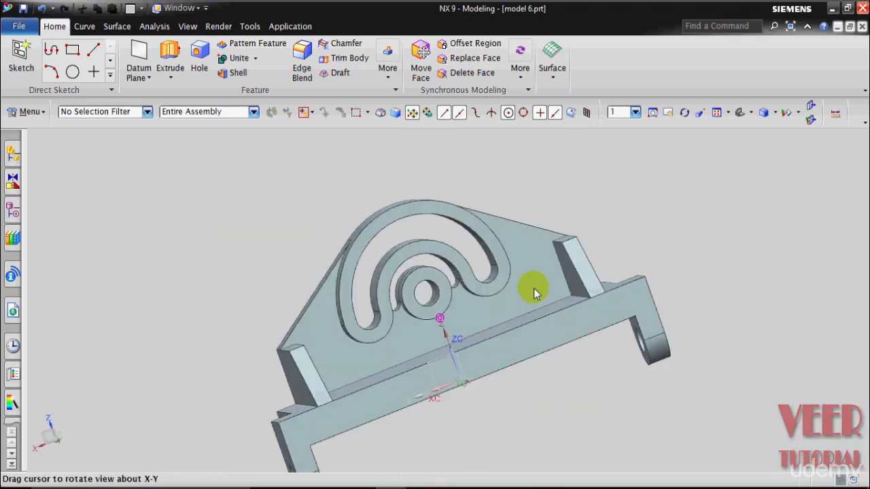
scroll(528, 316, down, 3)
mouse_move(393, 483)
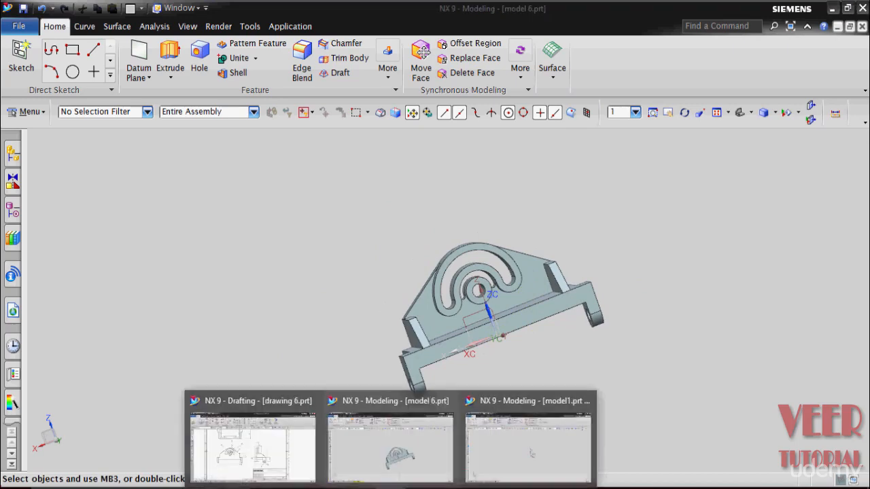
click(272, 458)
scroll(218, 218, up, 5)
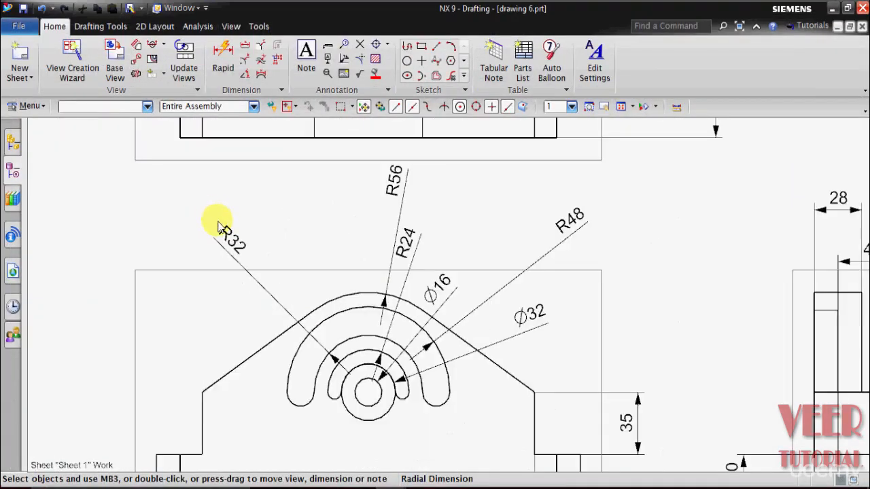
scroll(413, 301, down, 3)
scroll(416, 373, up, 3)
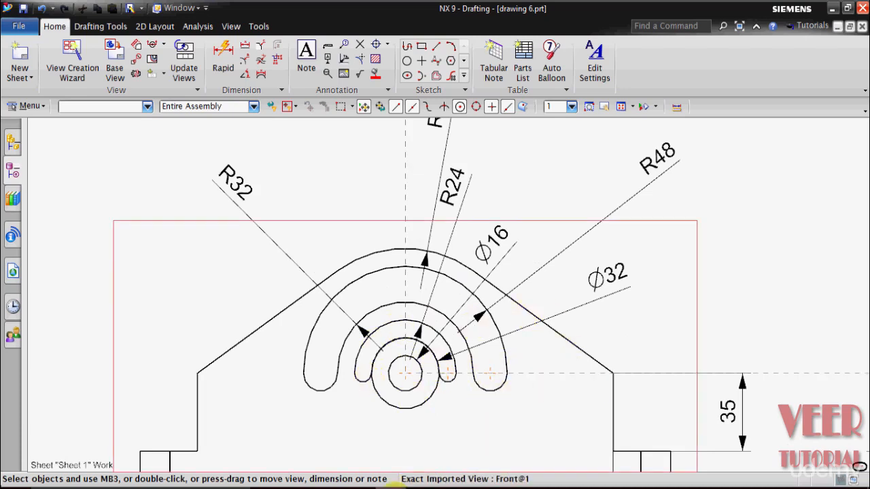
- Switch to model1.prt and start an Extrude with its section sketch on the XY datum plane
mouse_move(392, 483)
click(513, 446)
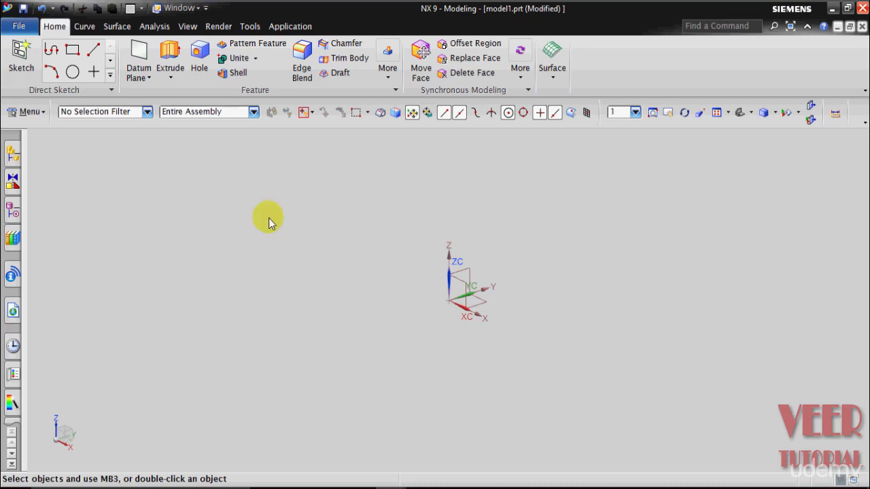
click(171, 79)
click(176, 96)
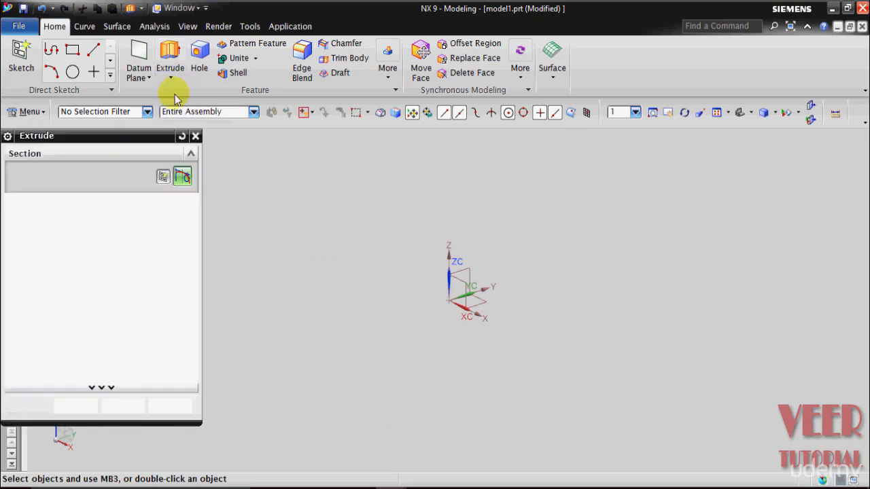
click(474, 305)
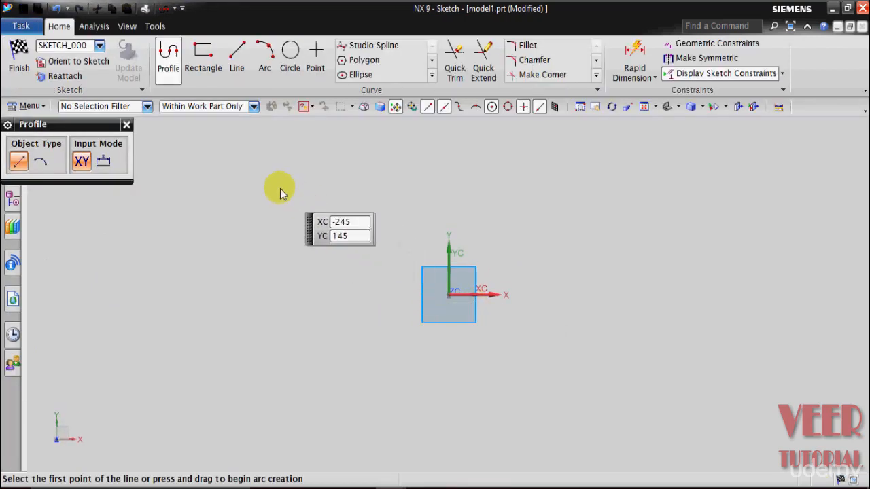
- Draw a rectangle from its centre at the sketch origin, 222 mm wide and 96 mm high at an angle of 0
click(202, 64)
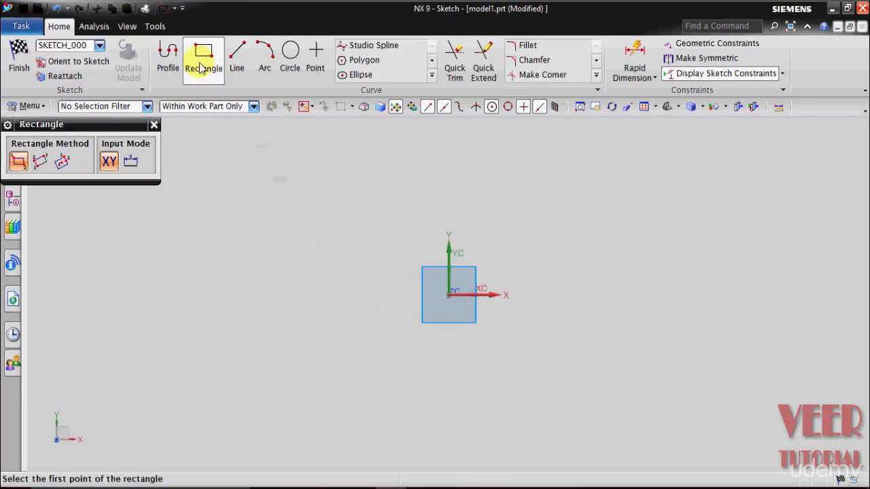
click(62, 160)
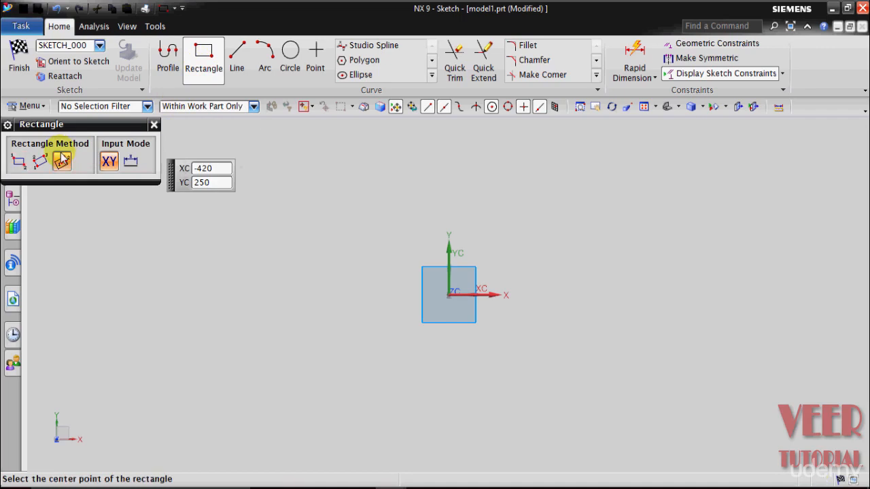
click(449, 294)
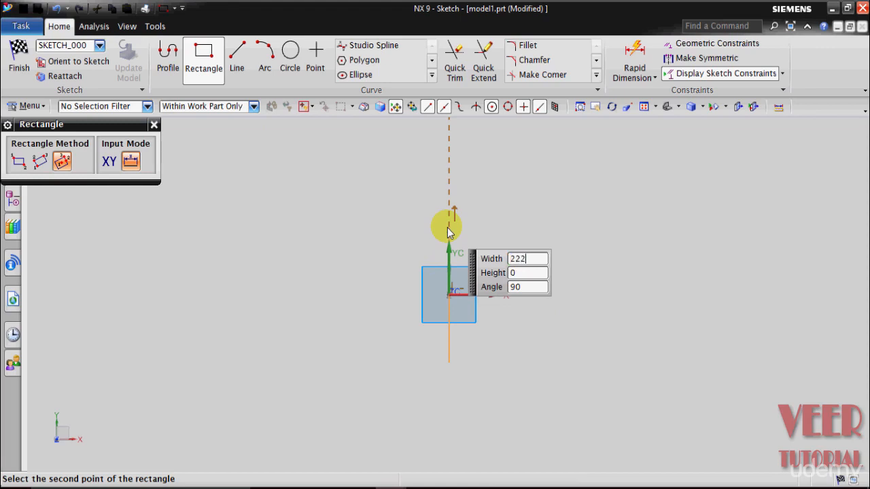
key(BackSpace)
text(96)
key(Tab)
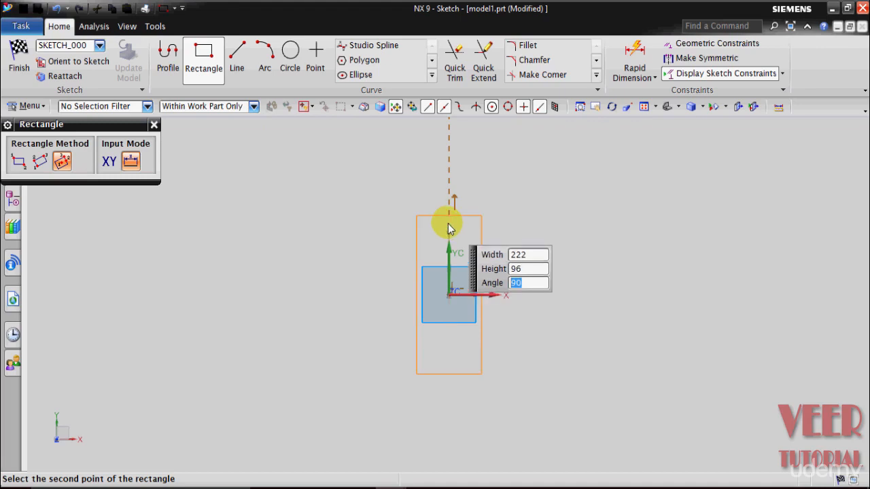
text(0)
key(Return)
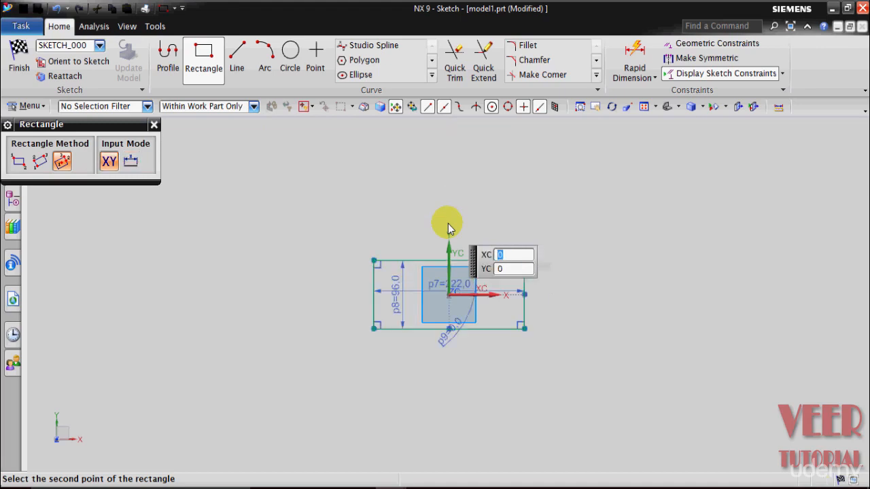
click(475, 214)
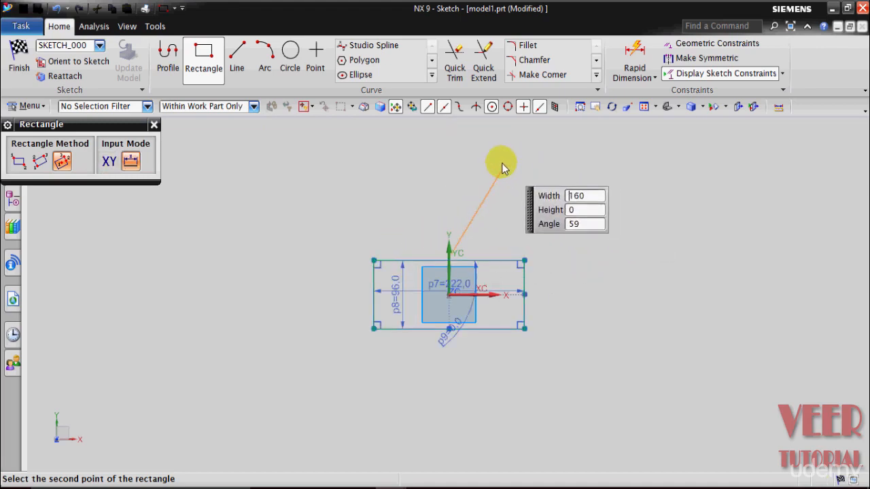
key(Escape)
key(Escape)
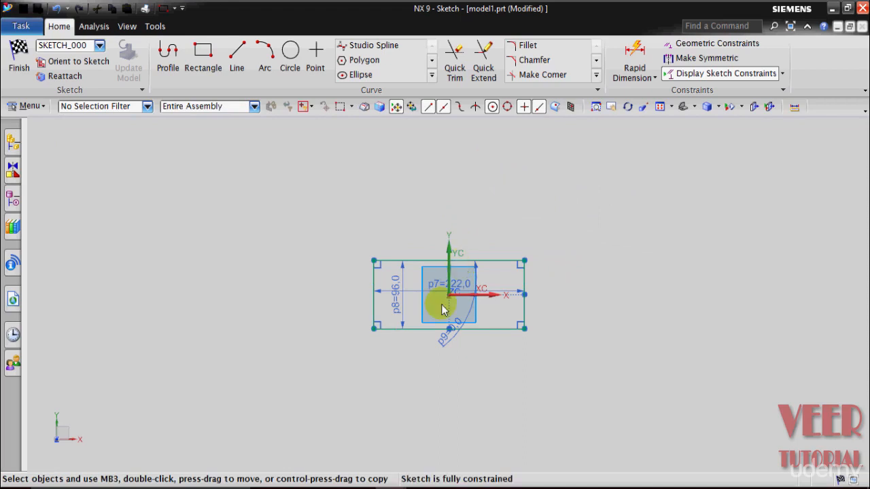
- Finish the rectangle sketch and extrude it from 0 to 20 mm as the base block
scroll(442, 309, up, 4)
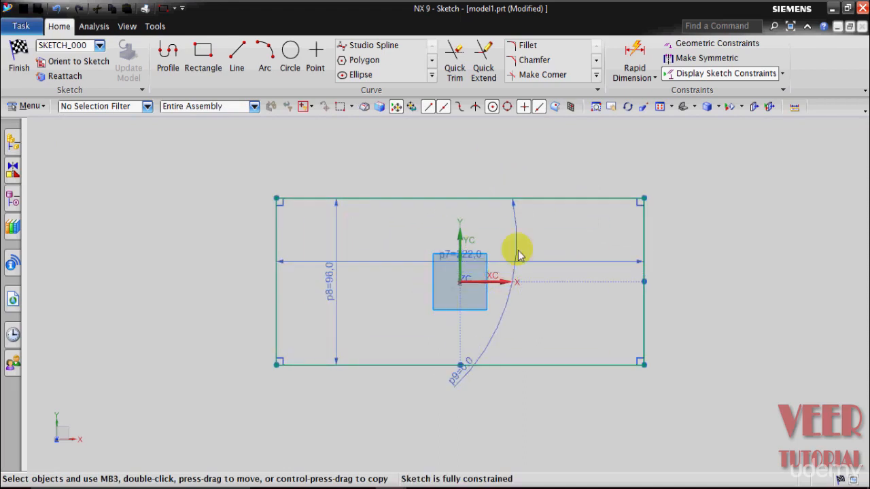
click(19, 60)
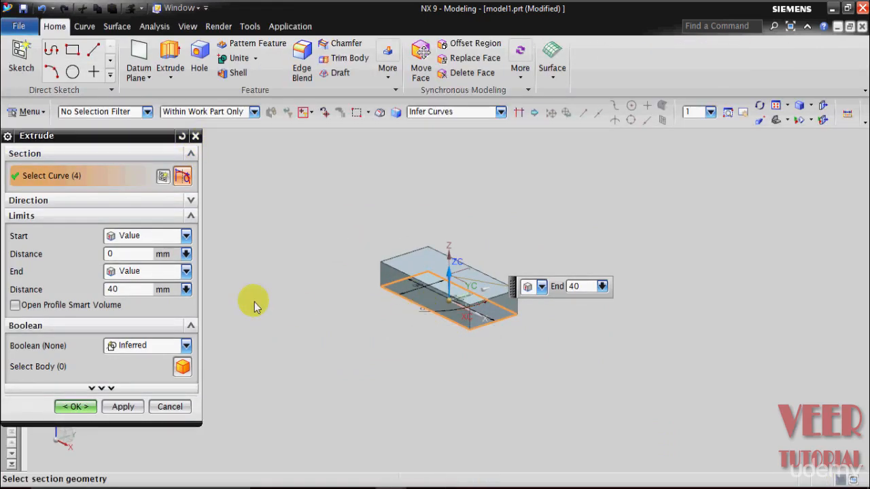
text(20)
key(Return)
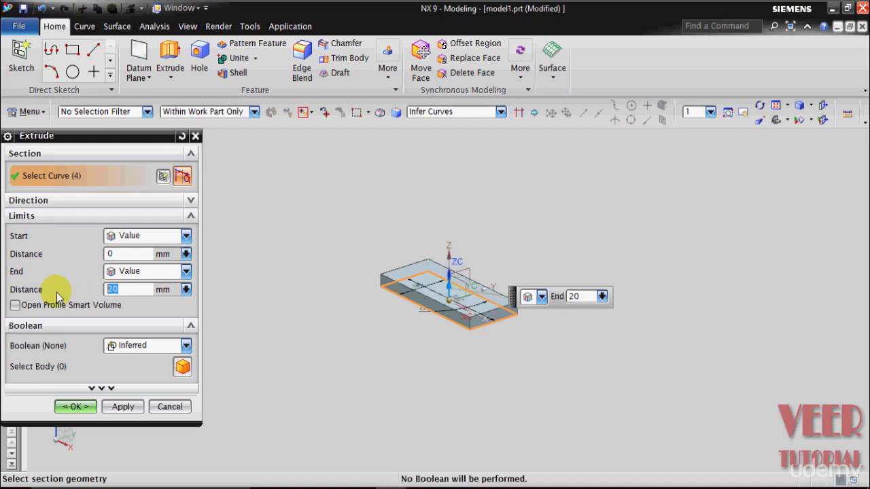
click(76, 408)
- Examine the reference bracket in model 6 from the side, front and back to compare it with the base block
middle_drag(334, 351, 313, 369)
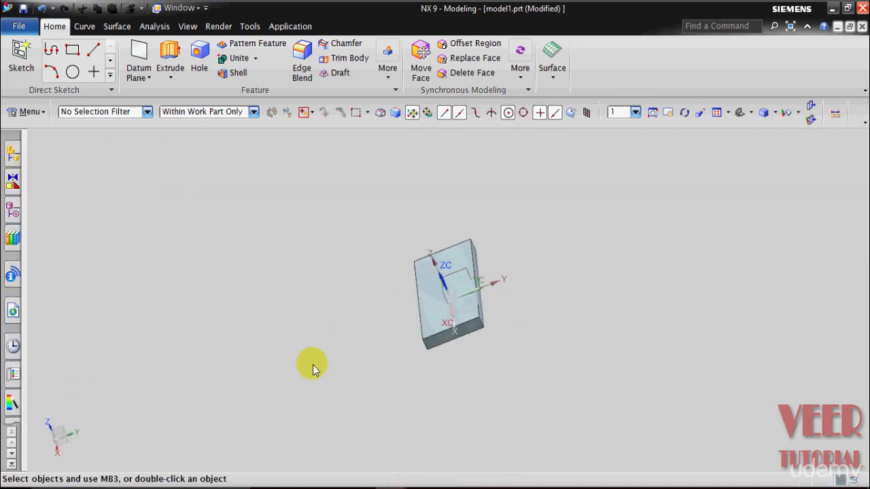
click(359, 398)
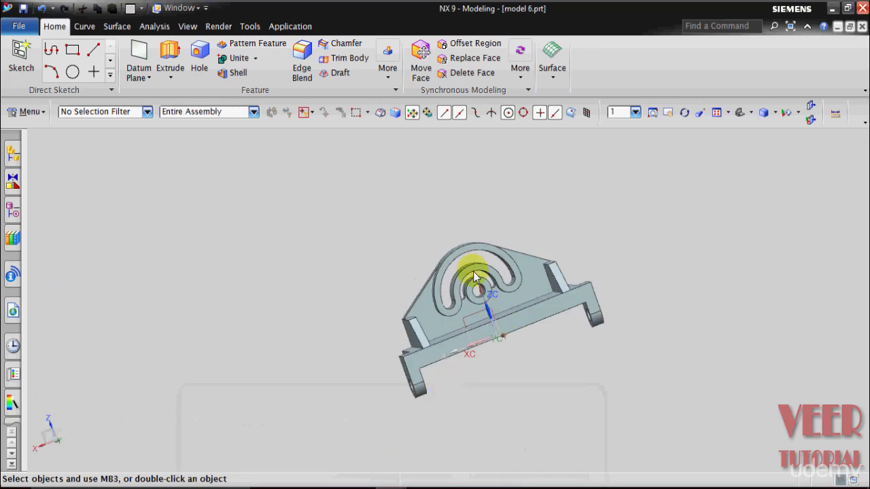
middle_drag(574, 412, 631, 421)
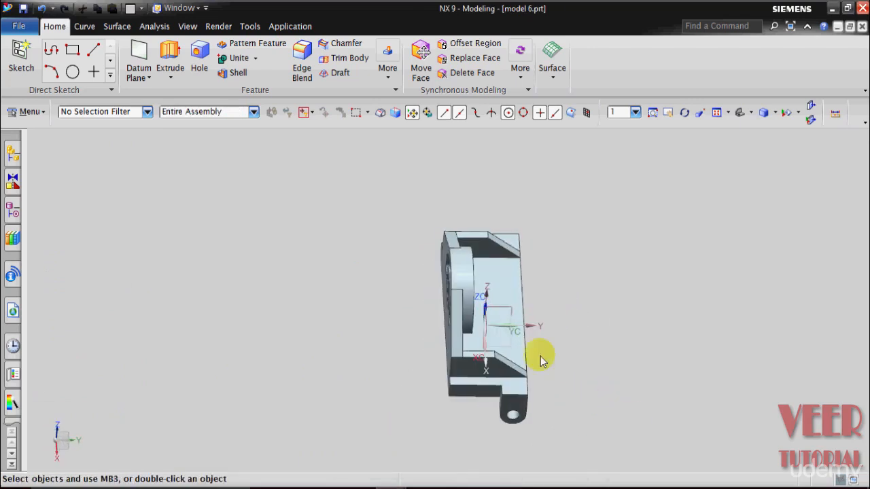
scroll(470, 208, up, 3)
scroll(442, 350, down, 3)
middle_drag(616, 334, 500, 224)
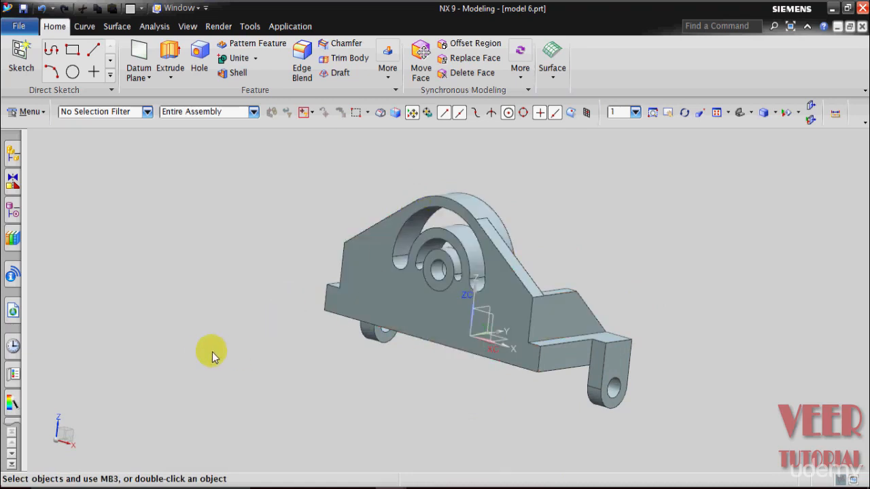
middle_drag(231, 313, 156, 328)
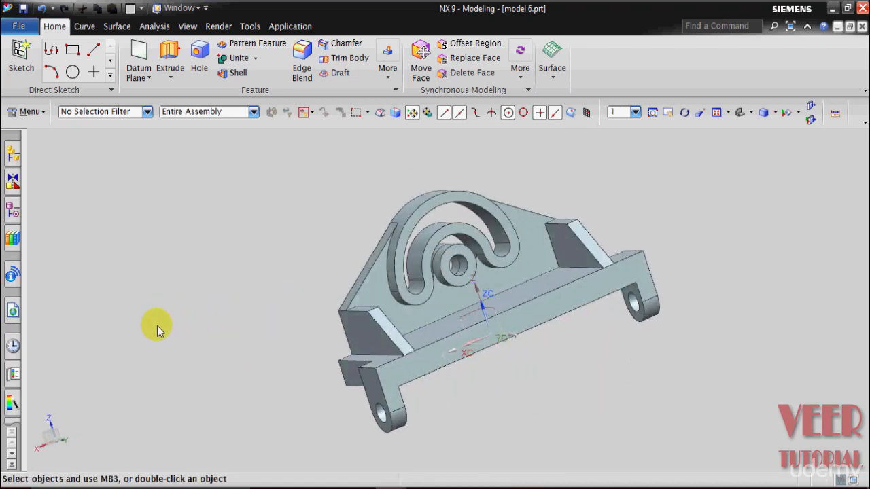
mouse_move(396, 486)
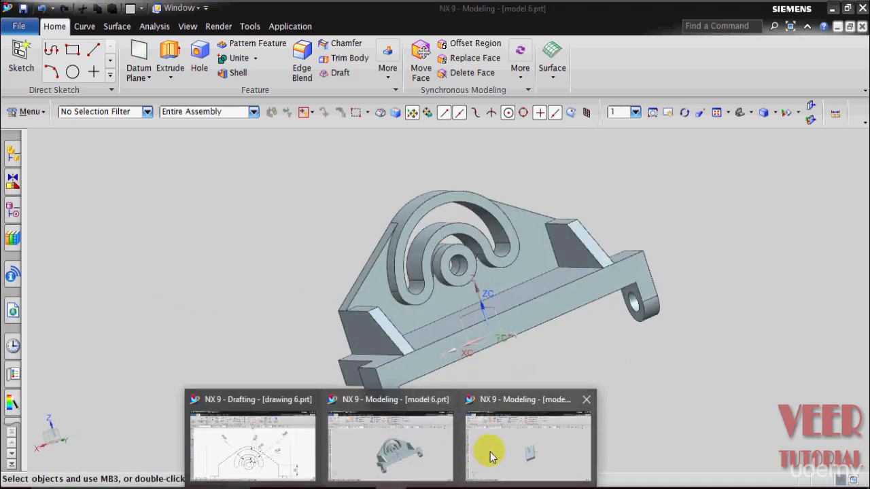
- Return to model1.prt and start an Extrude with its section sketch on the base block's long front side face
click(501, 447)
middle_drag(485, 409, 451, 435)
click(170, 76)
click(174, 90)
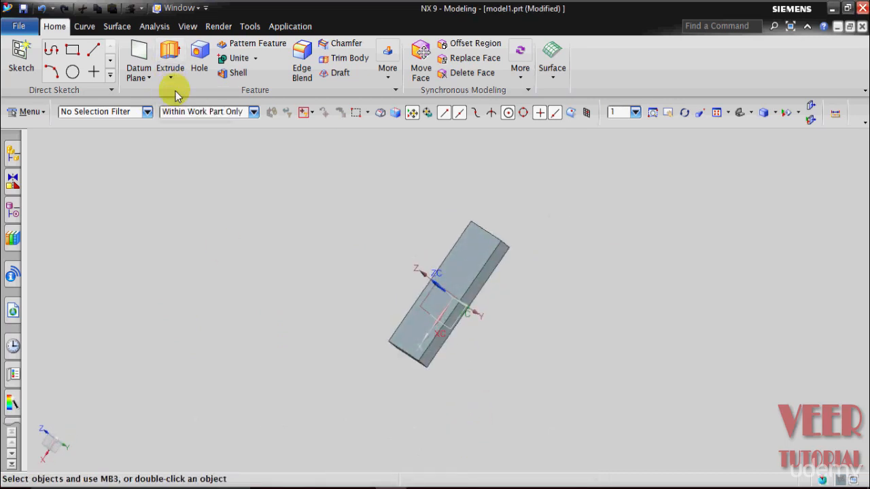
mouse_move(350, 249)
middle_down()
mouse_move(441, 247)
mouse_move(425, 246)
mouse_move(417, 287)
middle_up()
click(421, 294)
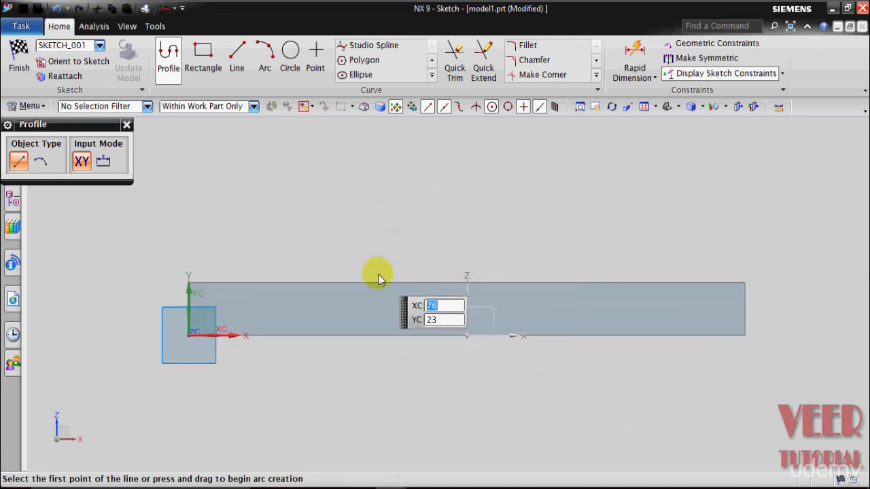
- Leave the Line command and check the front-view radii, diameters and heights in drawing 6
click(241, 68)
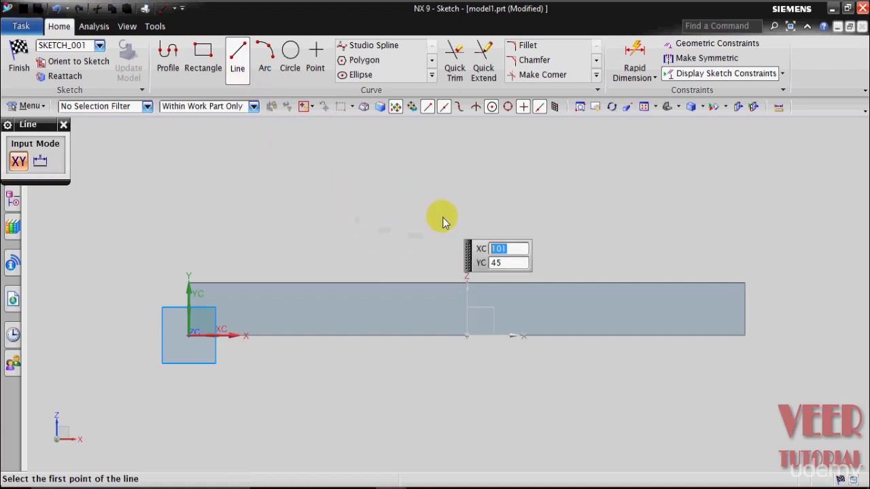
key(Escape)
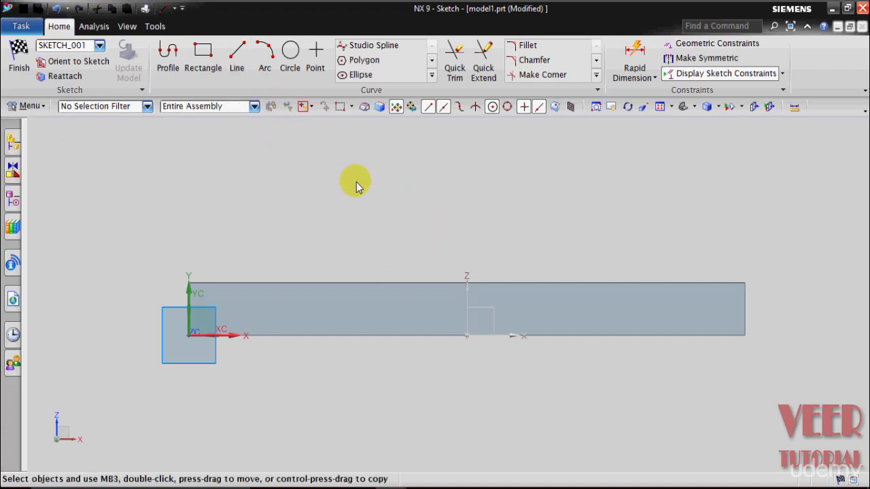
click(393, 488)
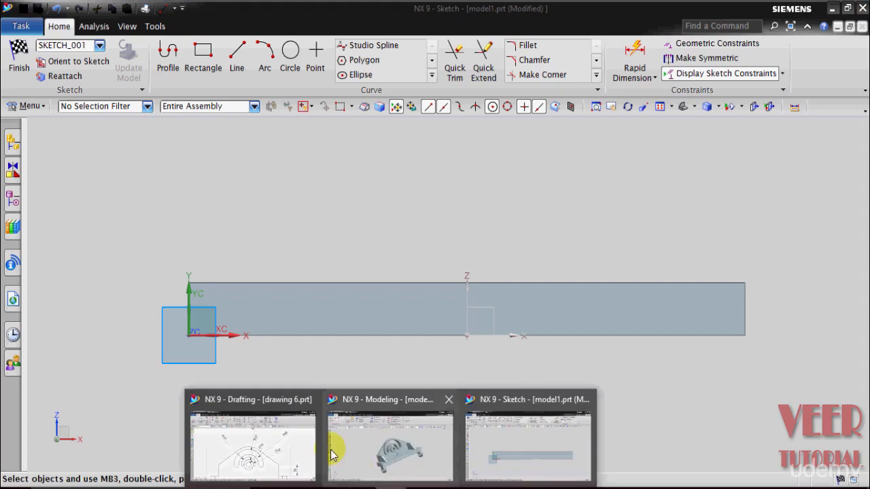
click(292, 446)
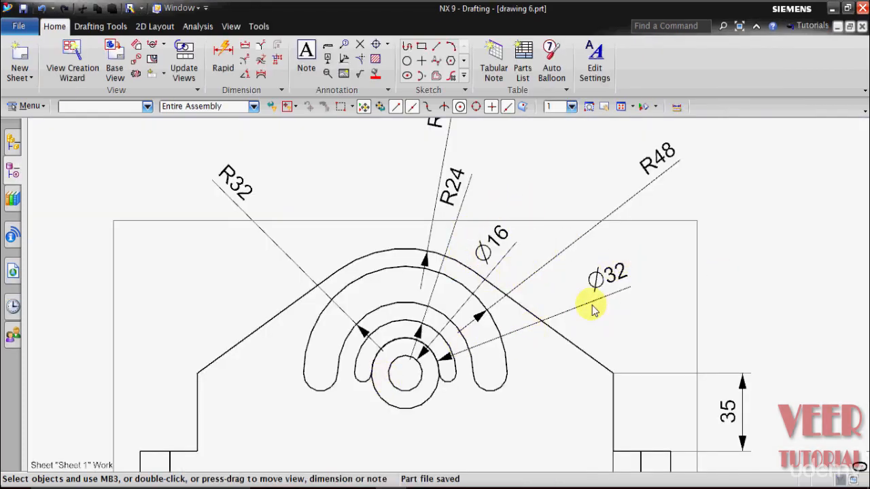
scroll(377, 299, down, 3)
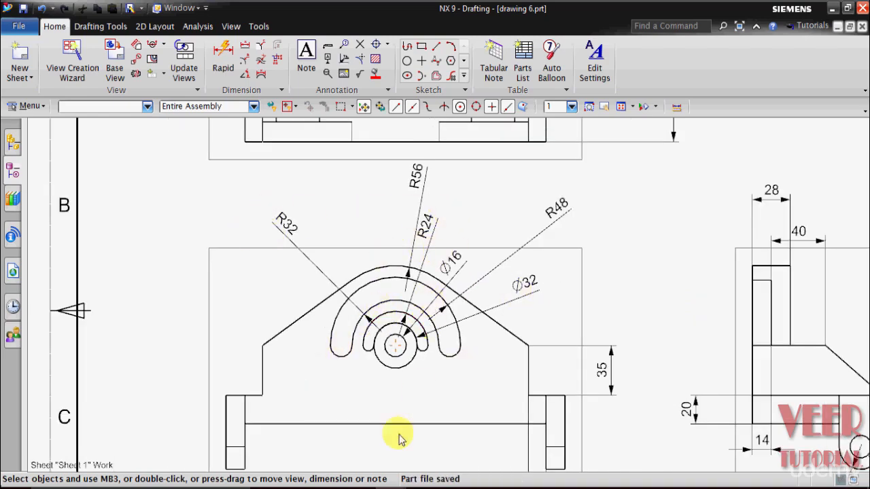
- Return to the model1.prt sketch and draw a 16 mm diameter circle centred above the block's midpoint at X 111, Y about 92
click(393, 488)
click(548, 460)
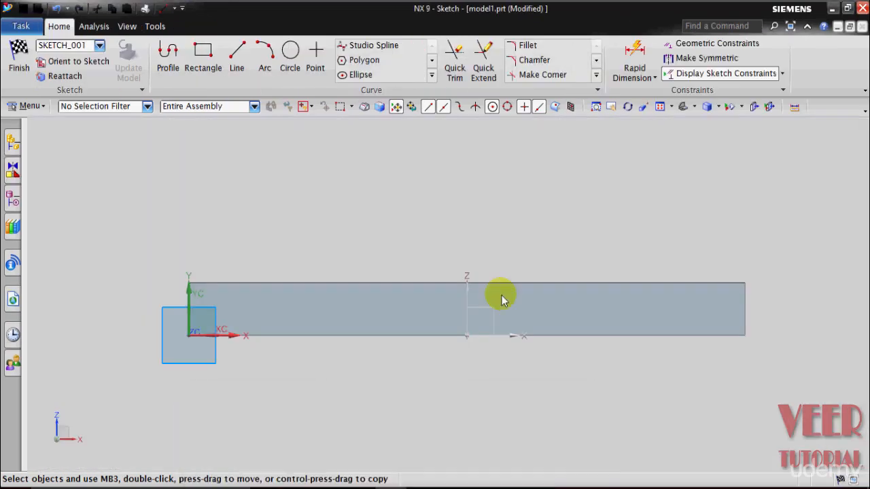
scroll(475, 335, down, 2)
click(290, 54)
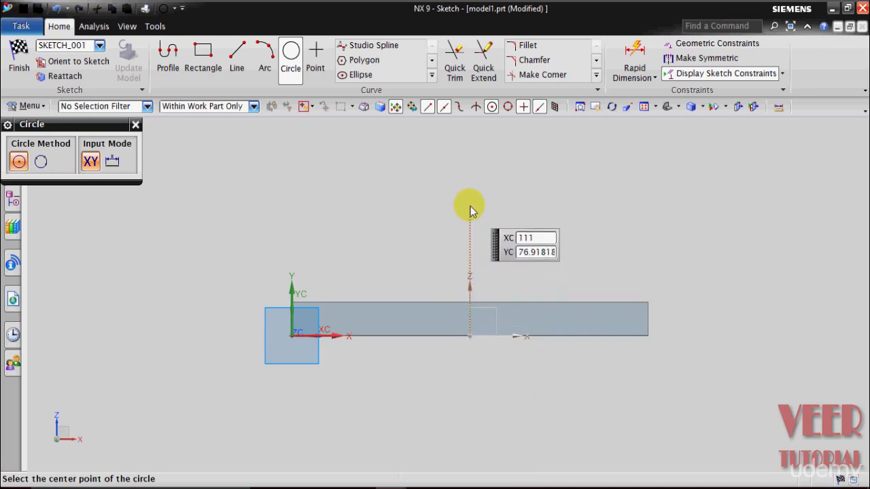
scroll(470, 182, down, 1)
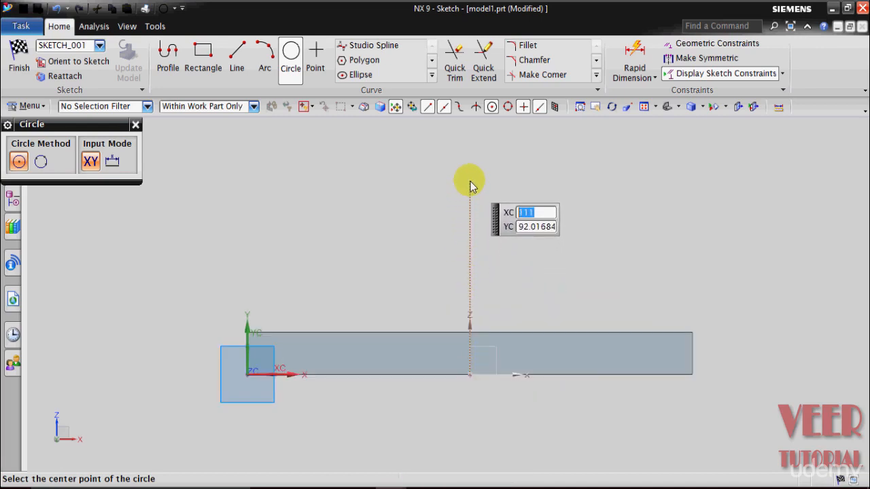
click(470, 182)
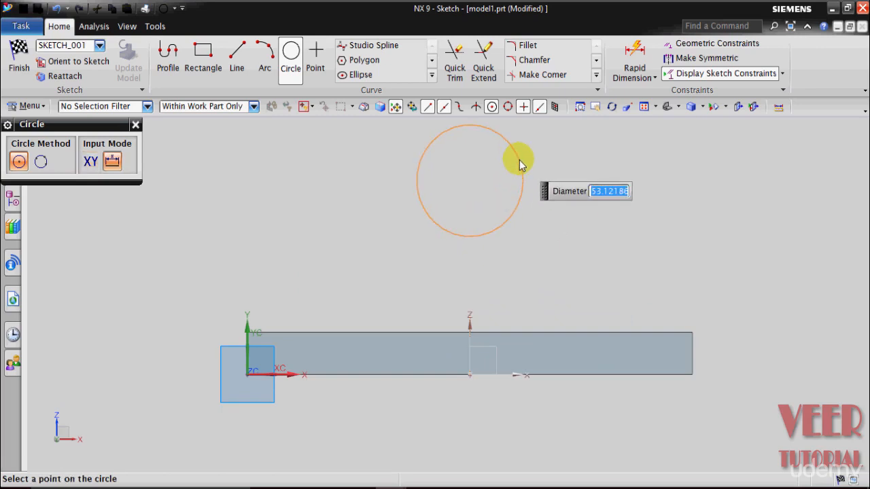
text(16)
key(Return)
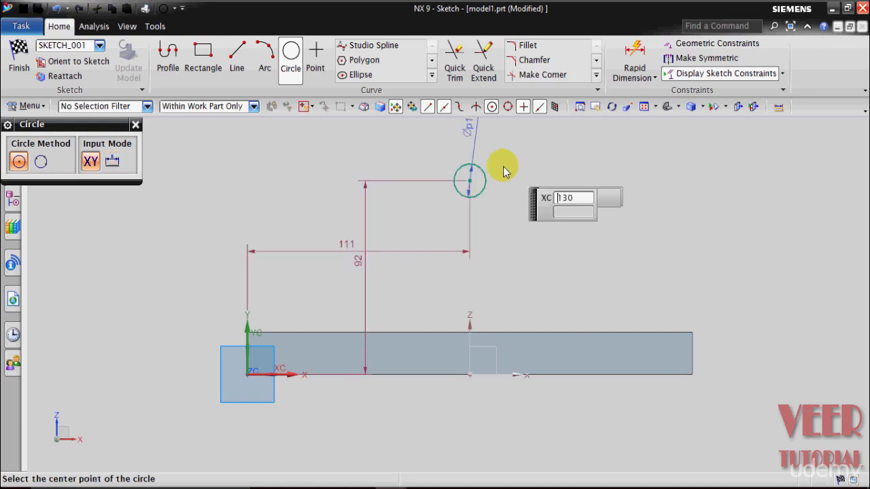
- Add three circles with diameters of 32, 48 and 64 mm concentric with the 16 mm circle
click(469, 181)
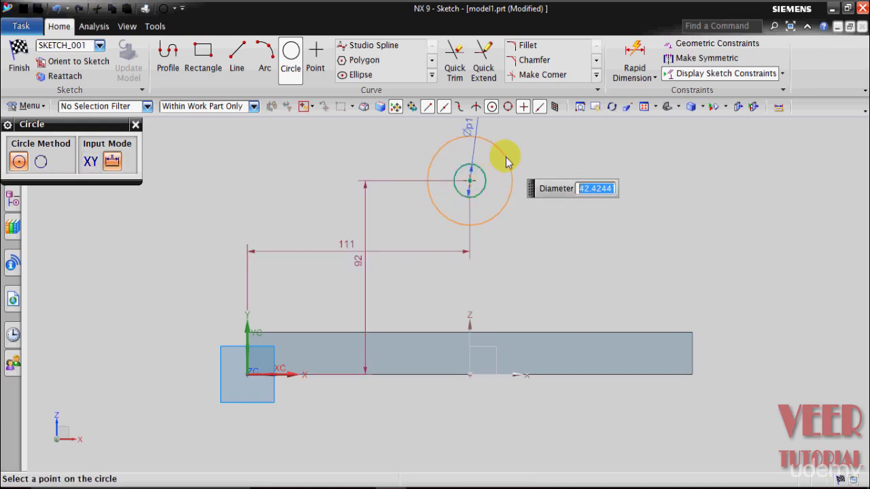
key(Return)
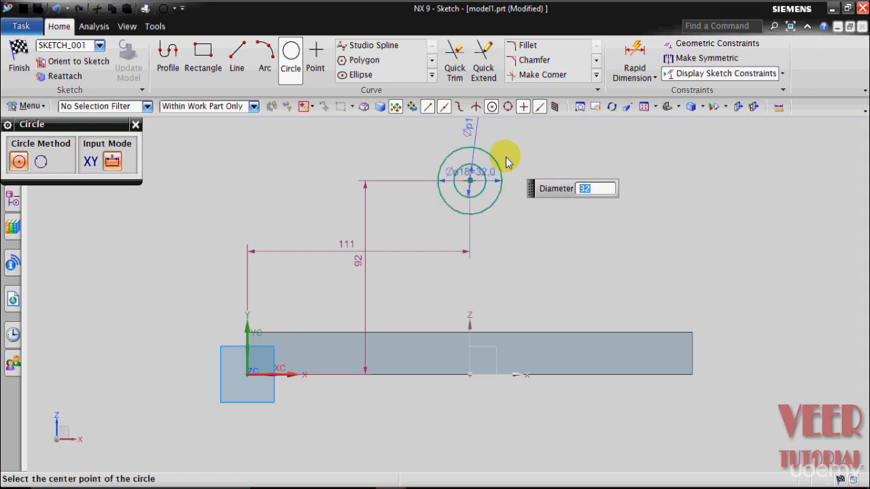
click(474, 184)
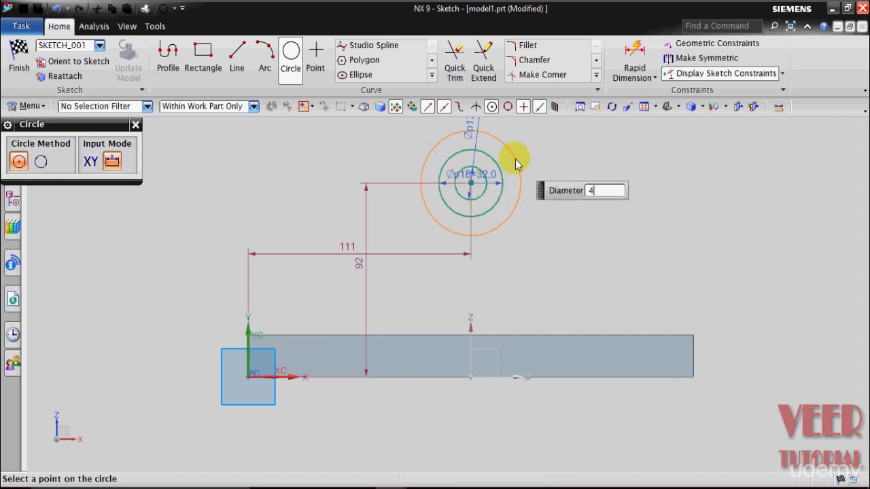
key(Return)
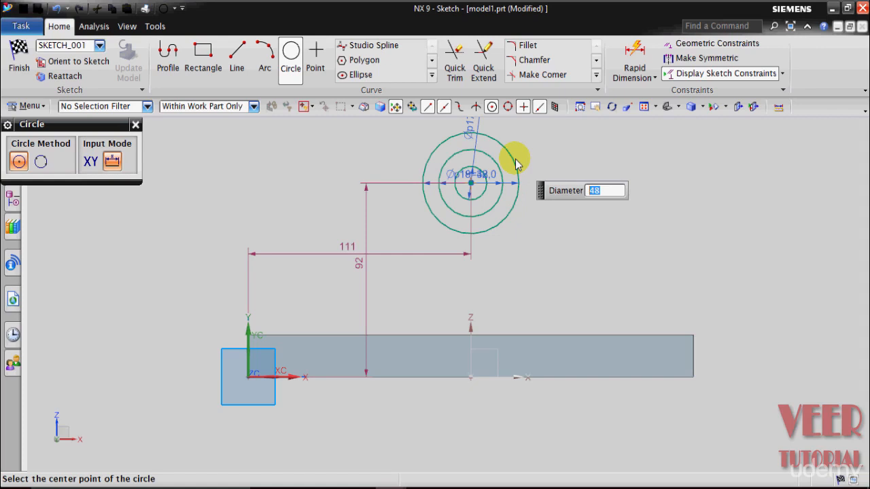
click(471, 182)
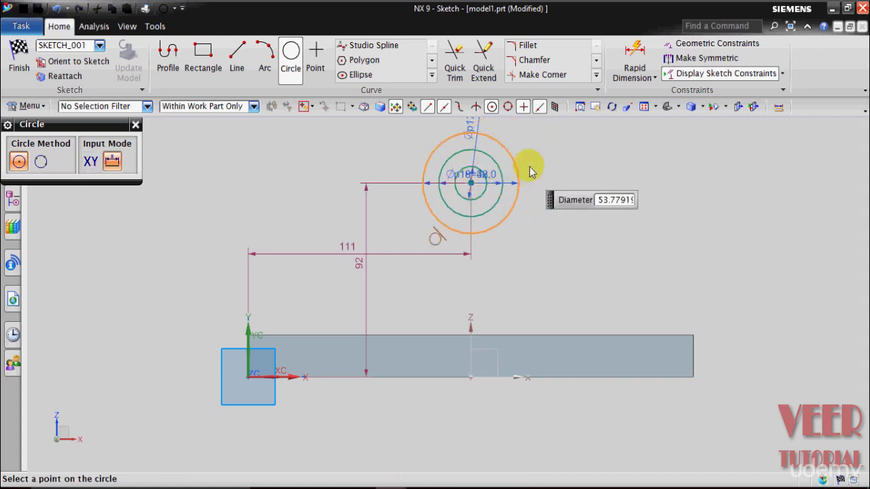
text(64)
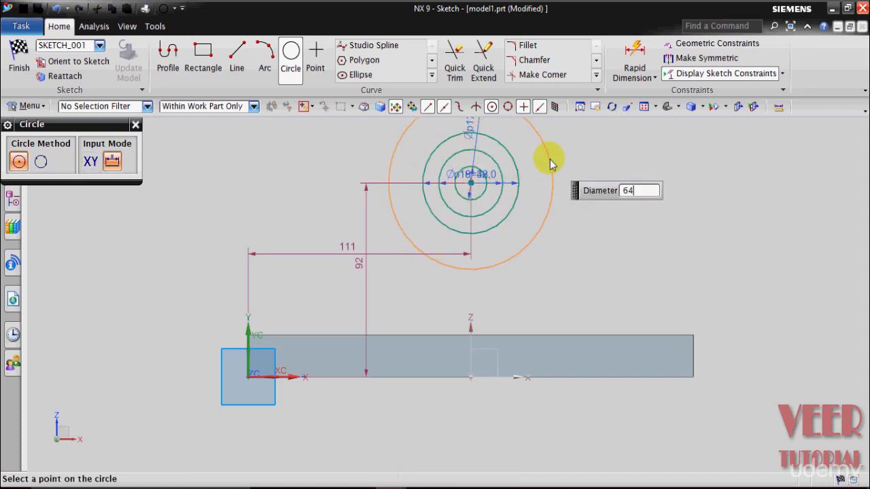
key(Return)
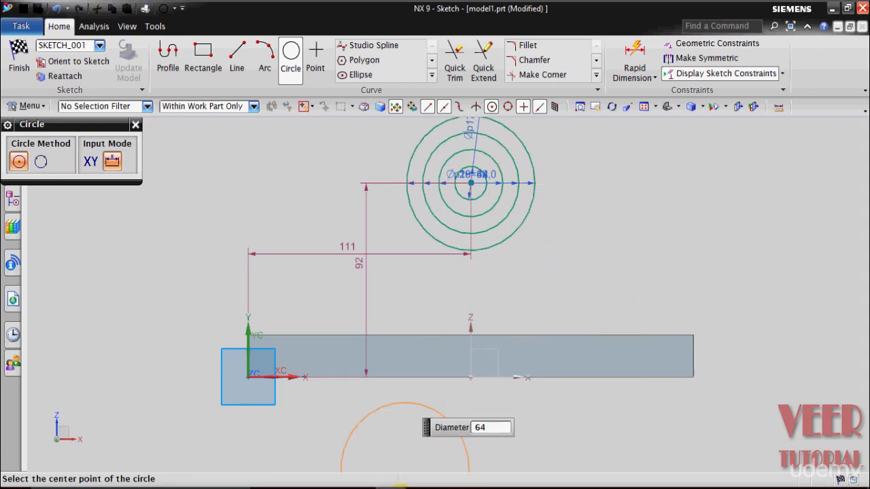
- Check the outer arc radii in drawing 6 and add concentric circles with diameters of 96 and 112 mm to the model1.prt sketch
mouse_move(393, 486)
click(278, 445)
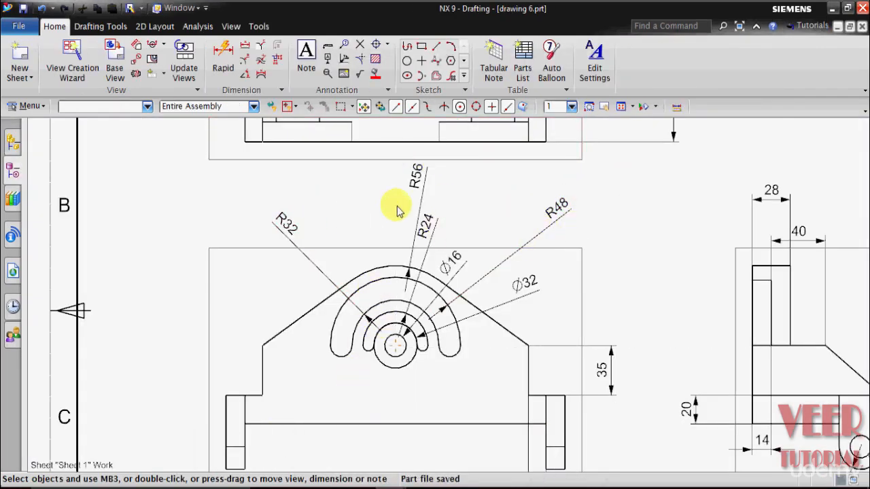
mouse_move(401, 484)
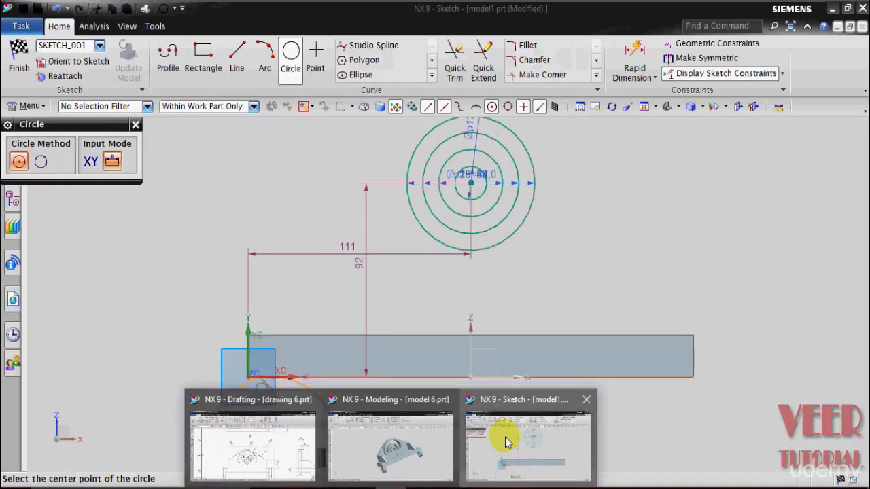
click(501, 439)
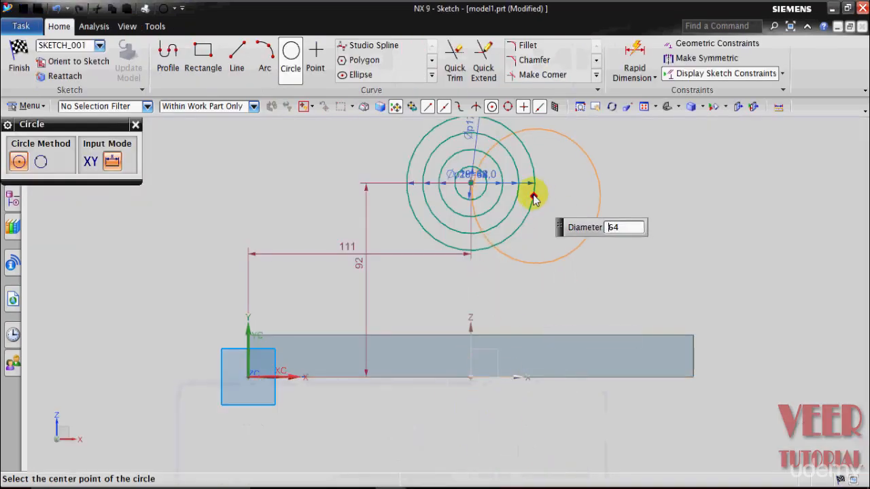
click(476, 190)
click(472, 185)
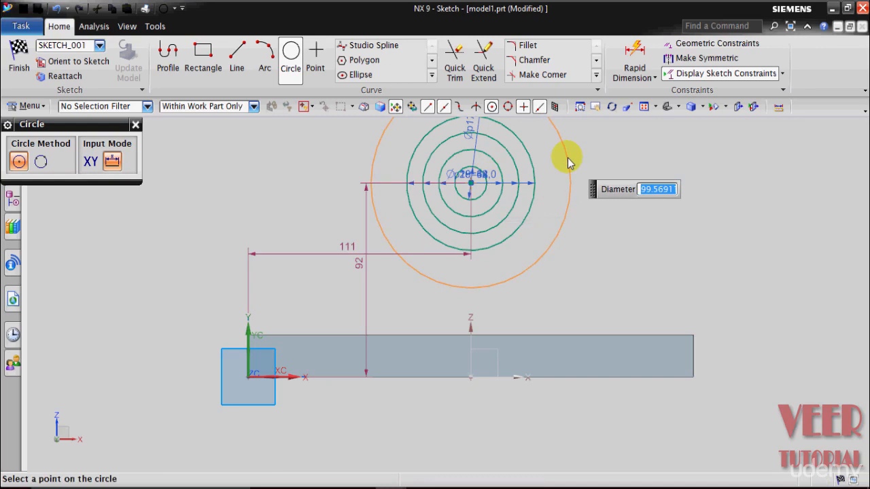
text(96)
key(Return)
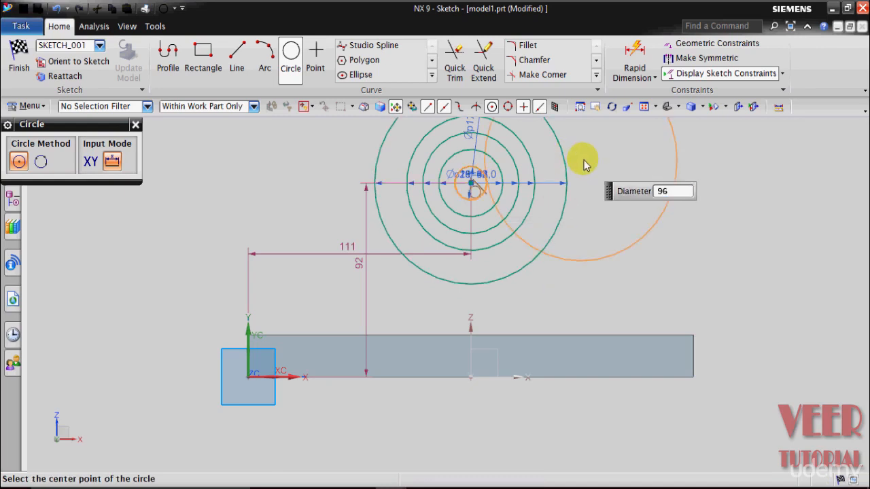
click(472, 187)
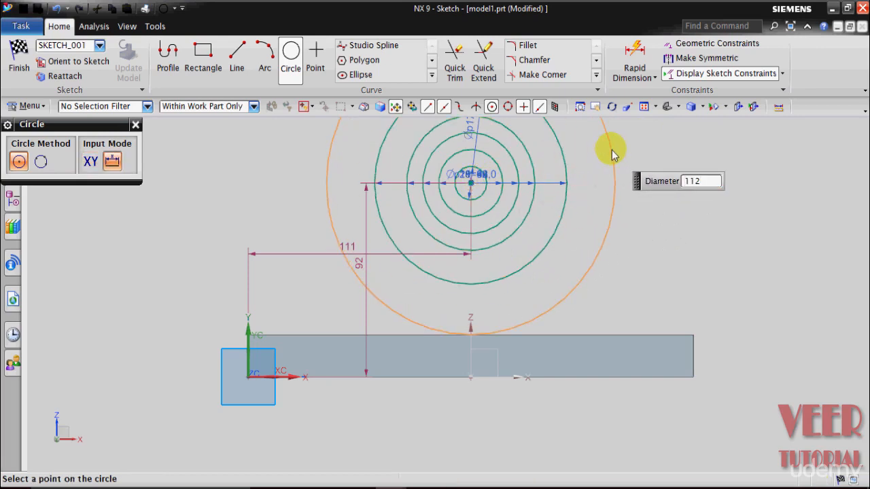
key(Return)
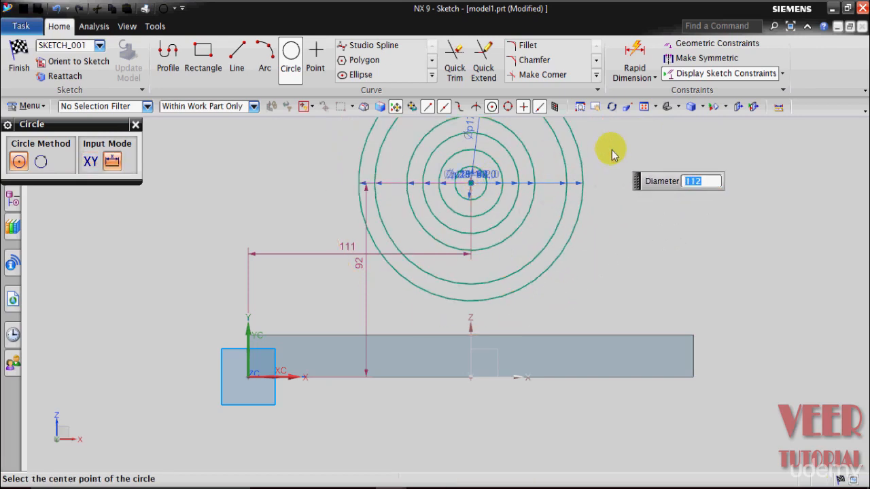
- Leave the Circle command and hide the diameter dimensions of the four inner circles: 16, 32, 48 and 64 mm
scroll(602, 227, down, 2)
scroll(643, 163, down, 2)
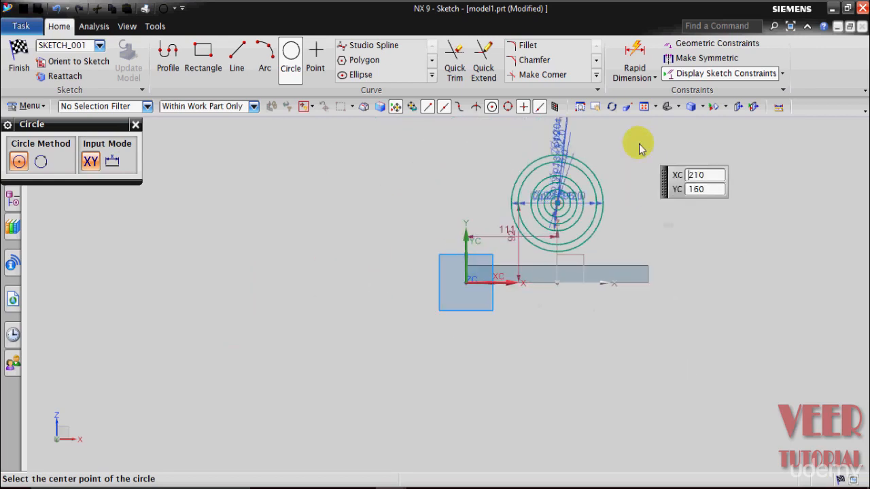
scroll(638, 147, up, 2)
scroll(637, 169, down, 2)
scroll(607, 131, down, 1)
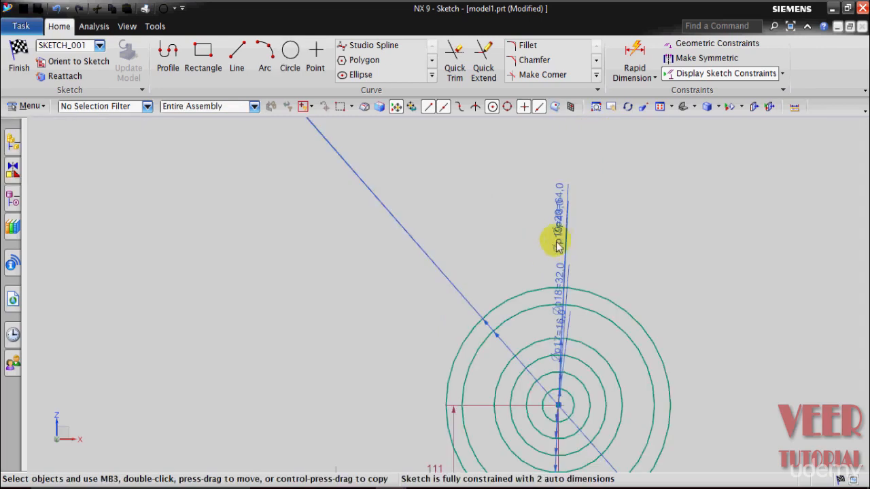
click(560, 239)
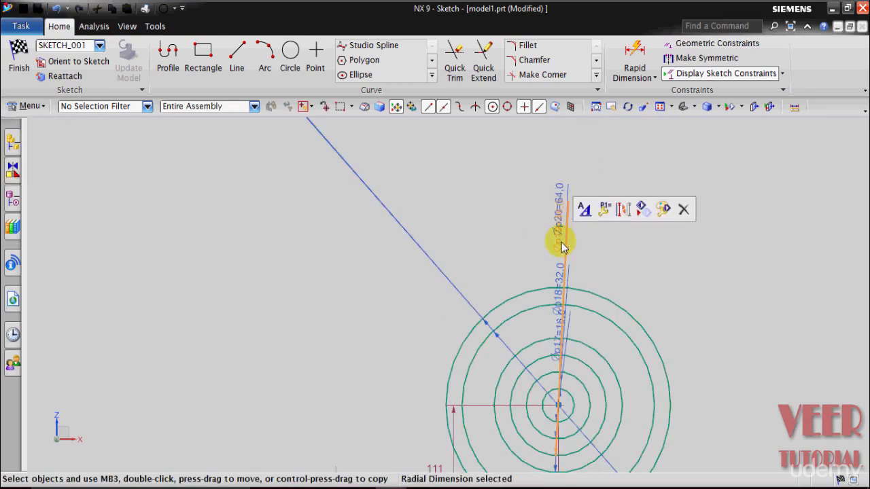
click(559, 278)
right_click(559, 278)
click(590, 305)
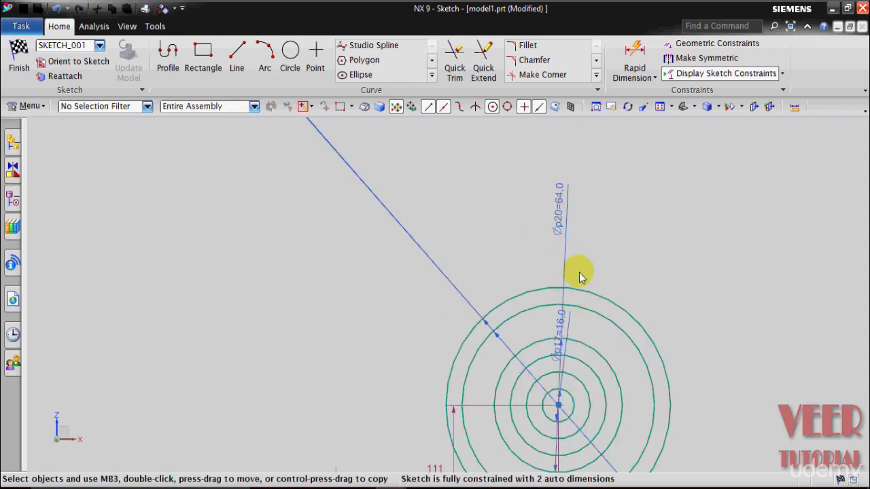
right_click(562, 211)
click(582, 240)
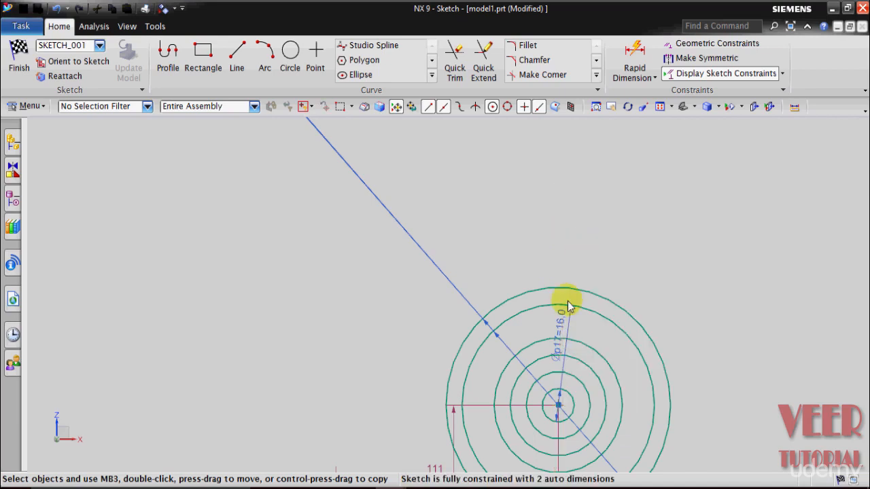
right_click(562, 333)
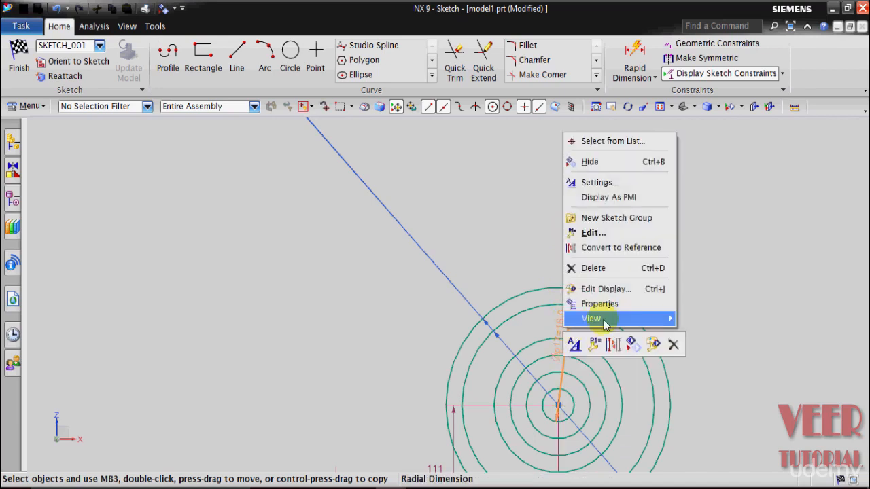
click(584, 162)
- Hide the slanted diameter dimensions of the two outermost circles, 96 and 112 mm
right_click(442, 274)
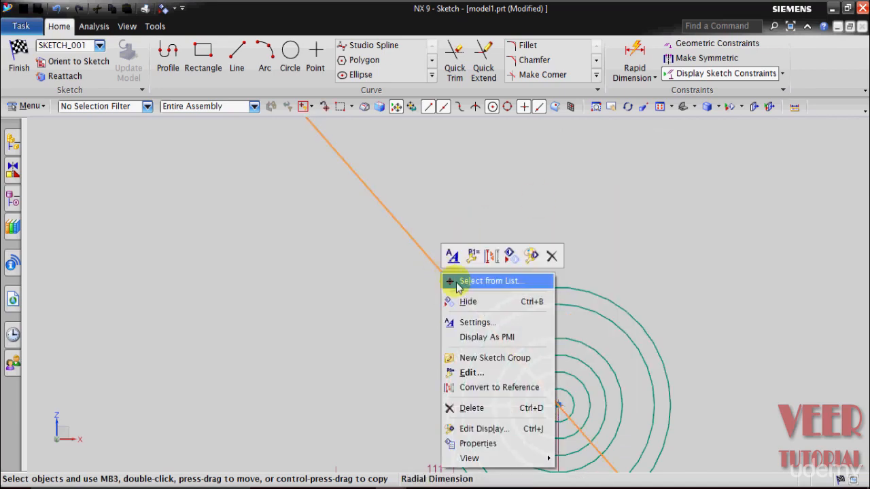
click(458, 302)
scroll(508, 212, down, 4)
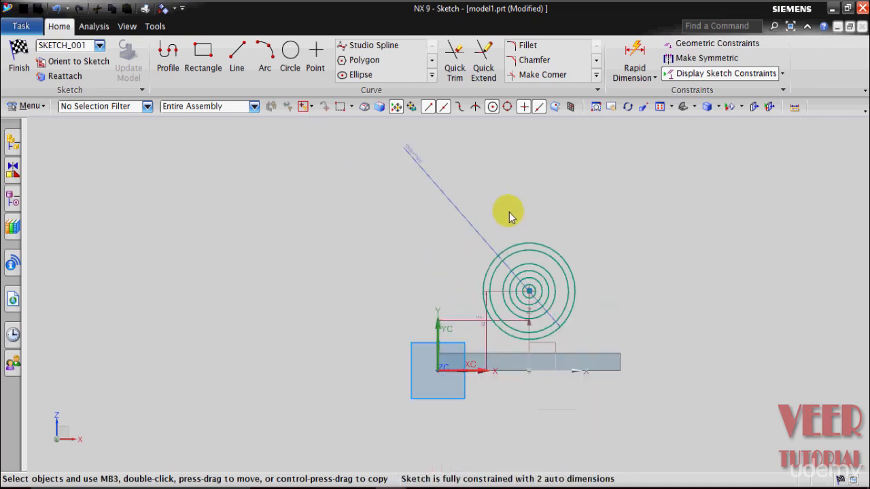
right_click(458, 213)
click(486, 246)
scroll(501, 301, up, 3)
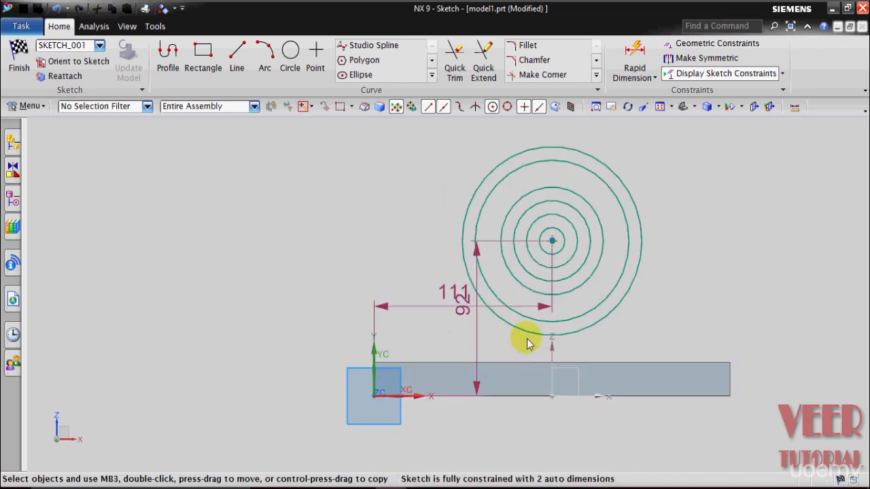
scroll(720, 300, up, 2)
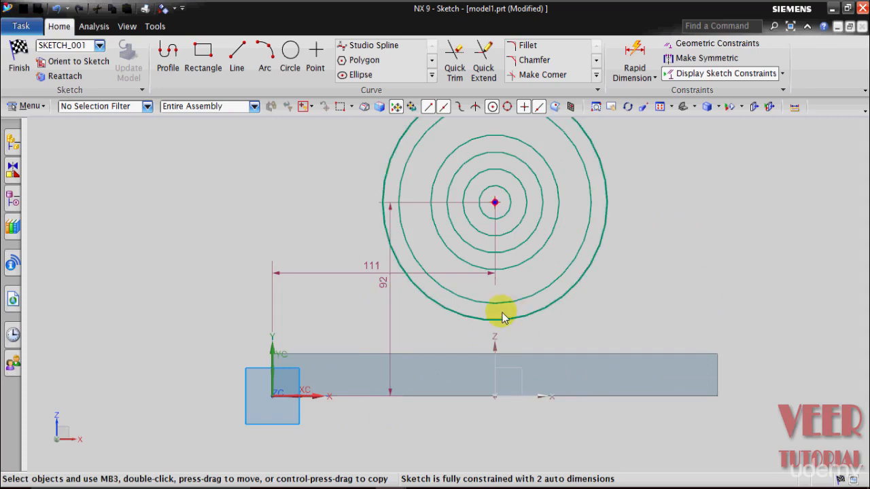
- Hide the vertical and horizontal auto dimensions that locate the circles' common centre
right_click(388, 287)
click(413, 309)
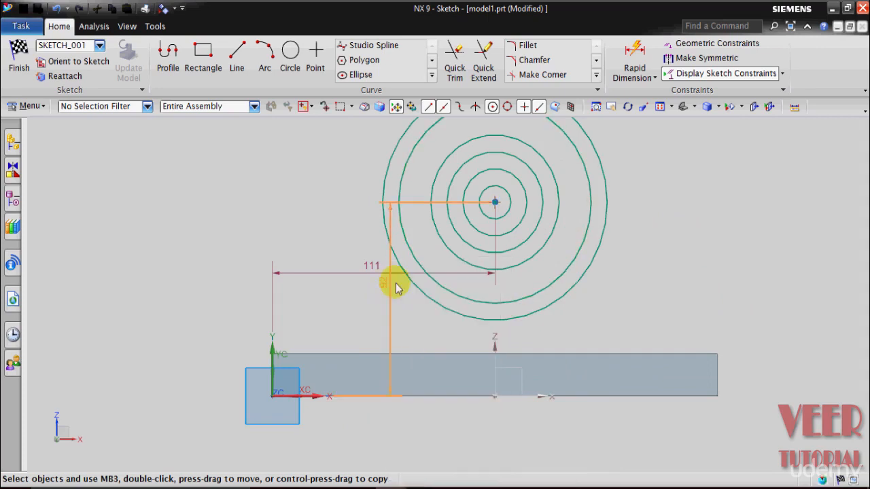
right_click(368, 273)
click(390, 297)
scroll(489, 285, down, 3)
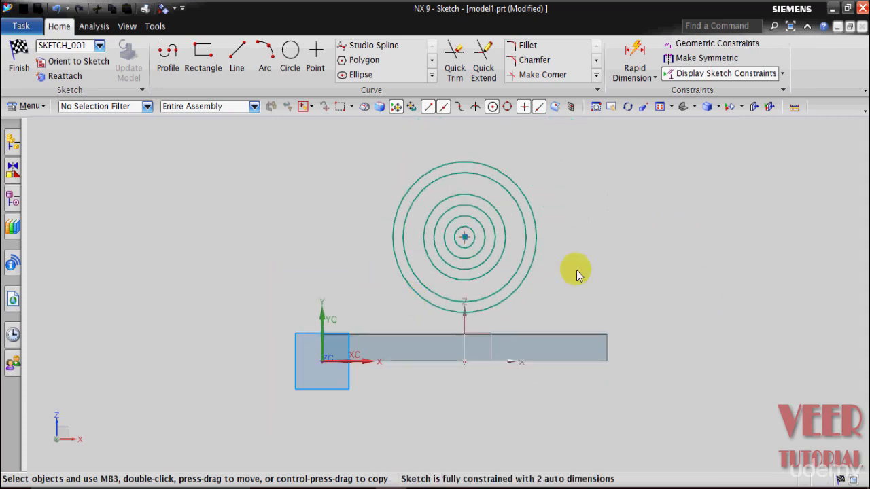
- Turn off Continuous Auto Dimensioning and dimension the circles' centre 35 mm above the base block's upper edge
click(782, 75)
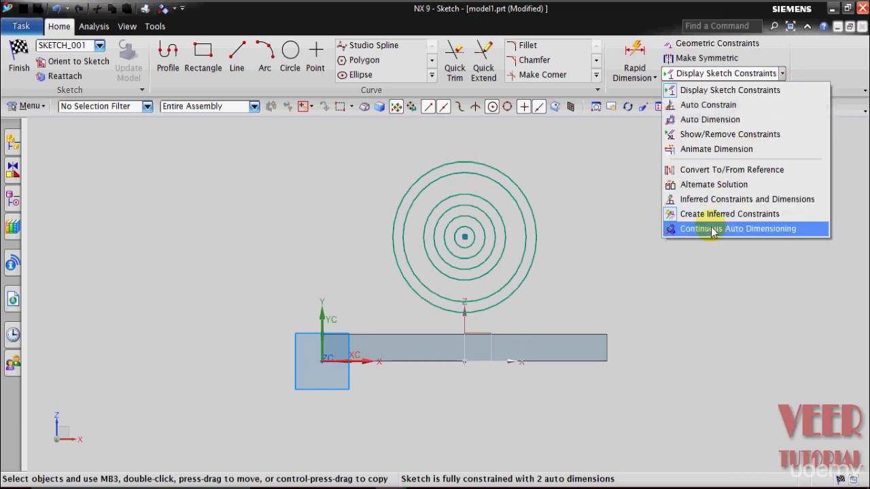
click(734, 229)
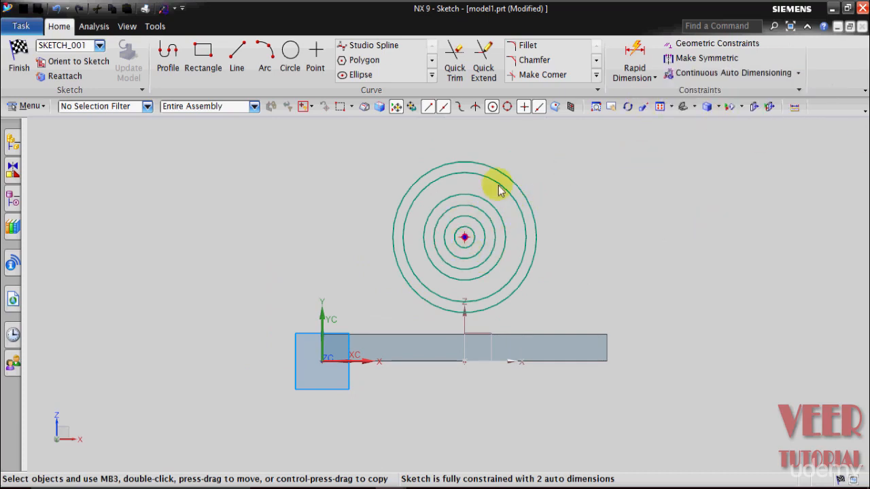
click(634, 81)
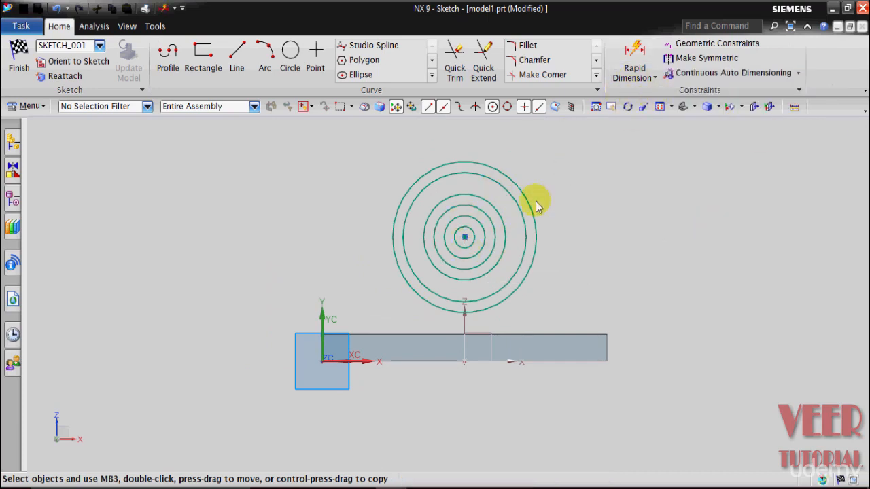
scroll(525, 268, up, 3)
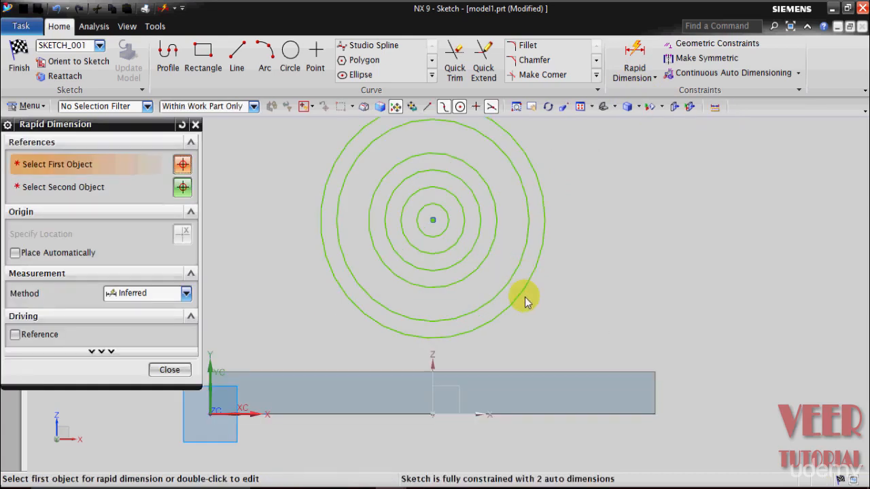
click(509, 371)
click(433, 221)
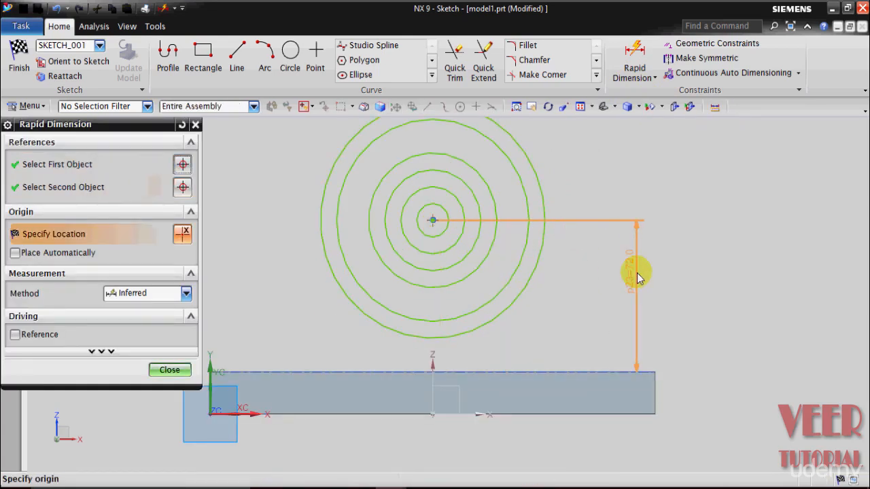
click(722, 279)
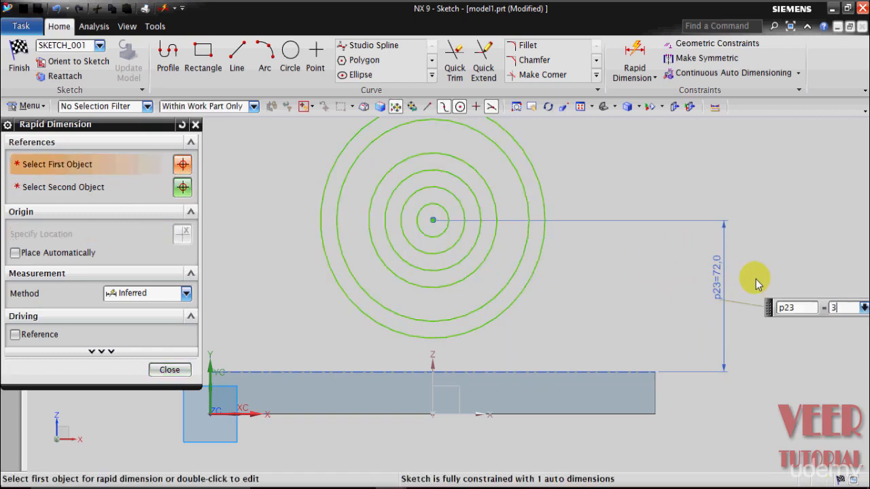
key(Return)
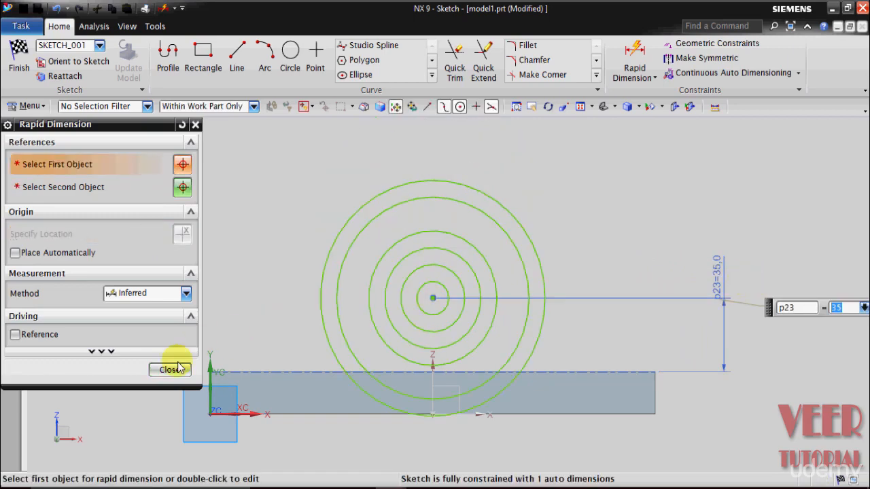
click(170, 369)
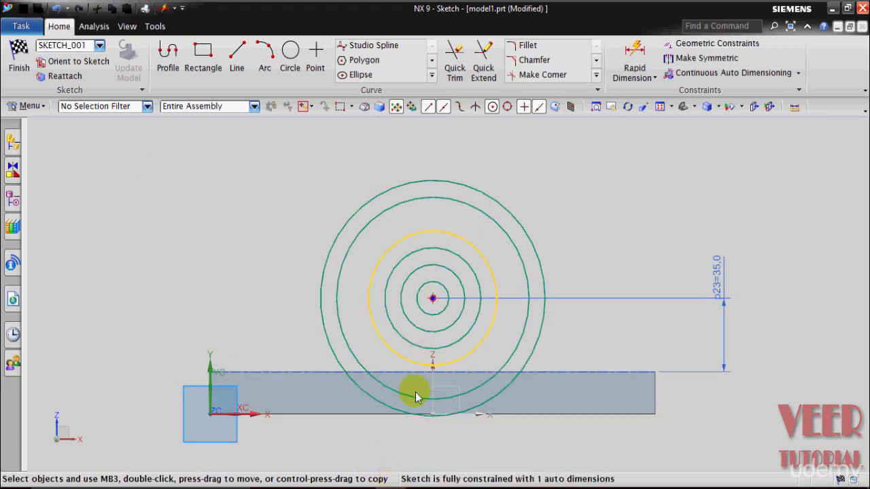
- Check the arc slot ends in drawing 6 and draw a horizontal line from the circles' centre past the outermost circle in model1.prt
mouse_move(390, 484)
click(266, 403)
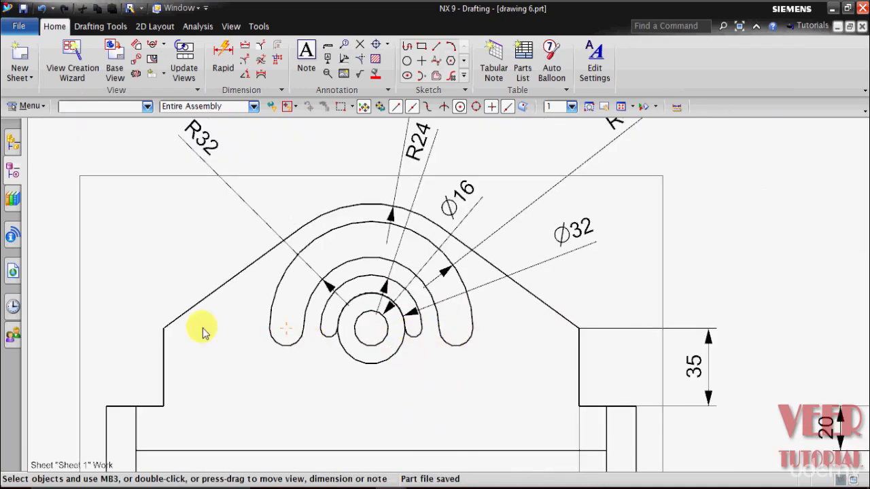
mouse_move(384, 476)
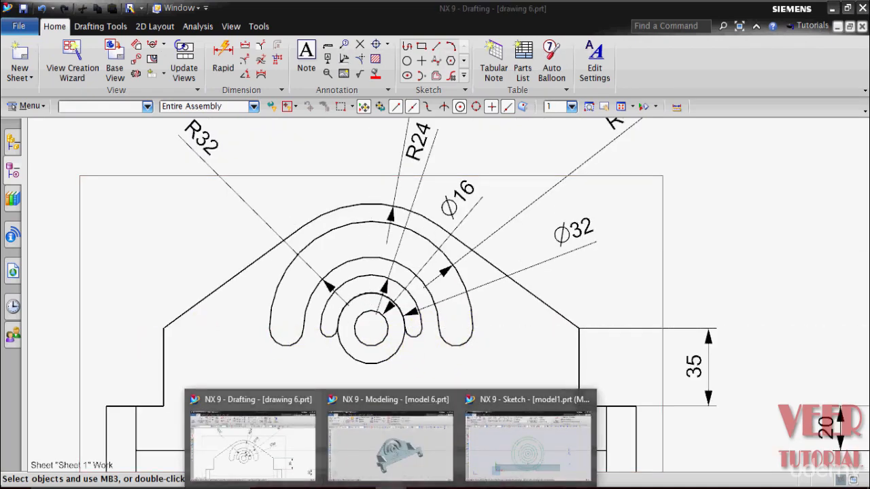
click(536, 457)
scroll(524, 379, up, 2)
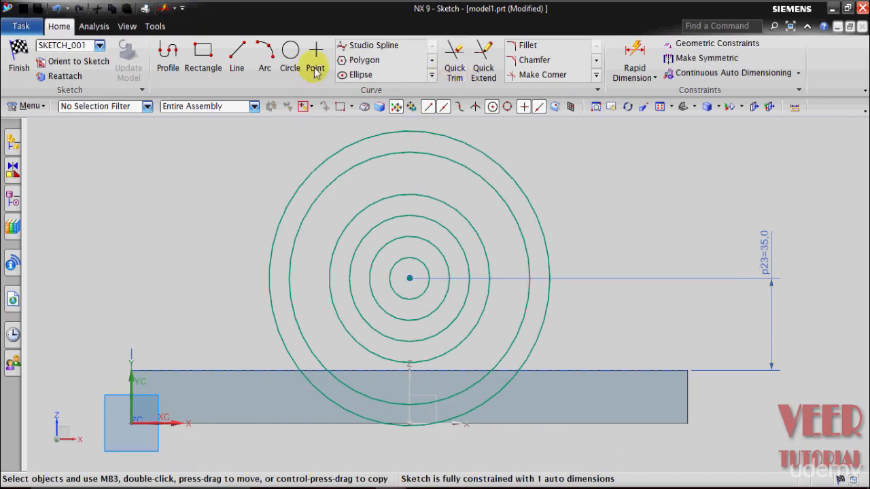
click(238, 68)
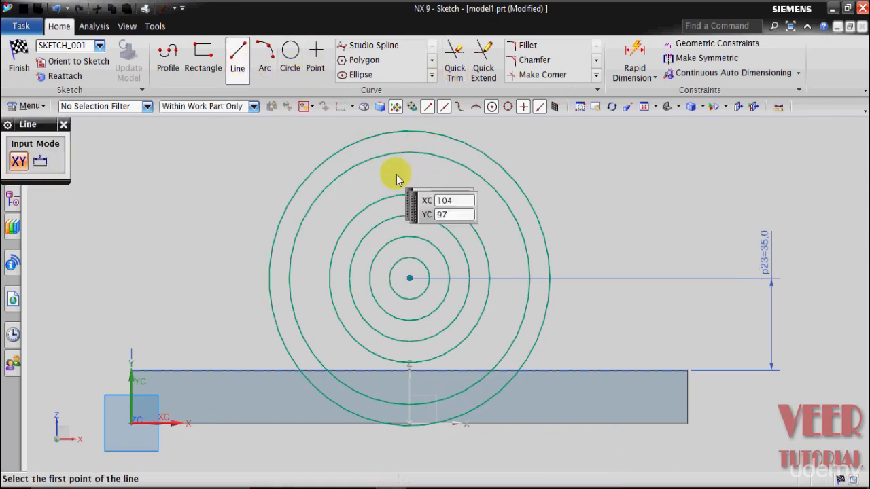
click(410, 280)
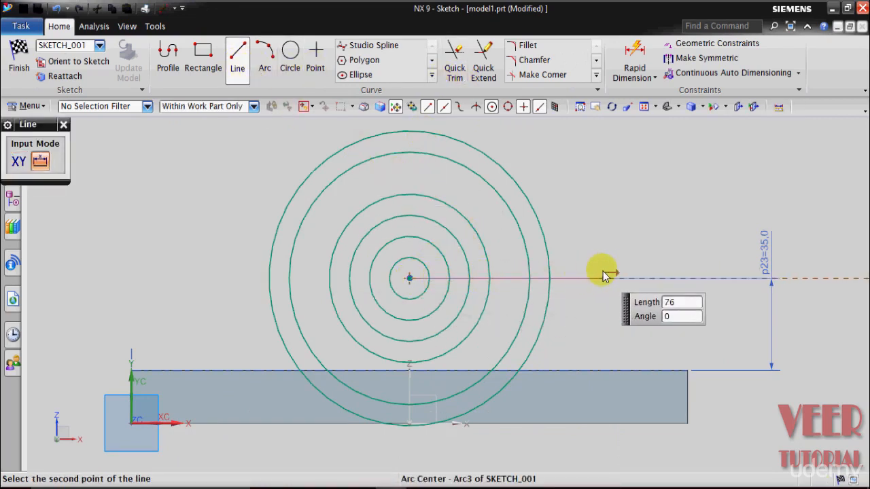
click(631, 277)
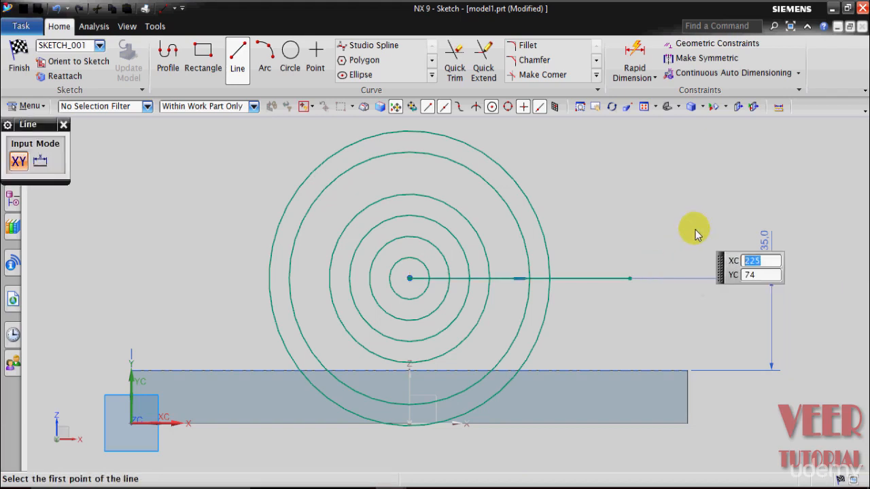
key(Escape)
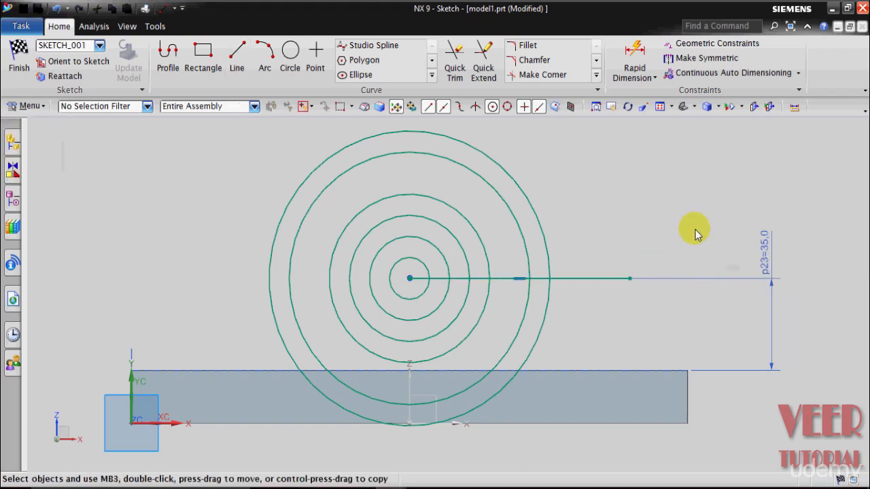
- Hide the 35 mm dimension and trim away the lower halves of all six circles with the horizontal line as the boundary
right_click(773, 266)
click(781, 298)
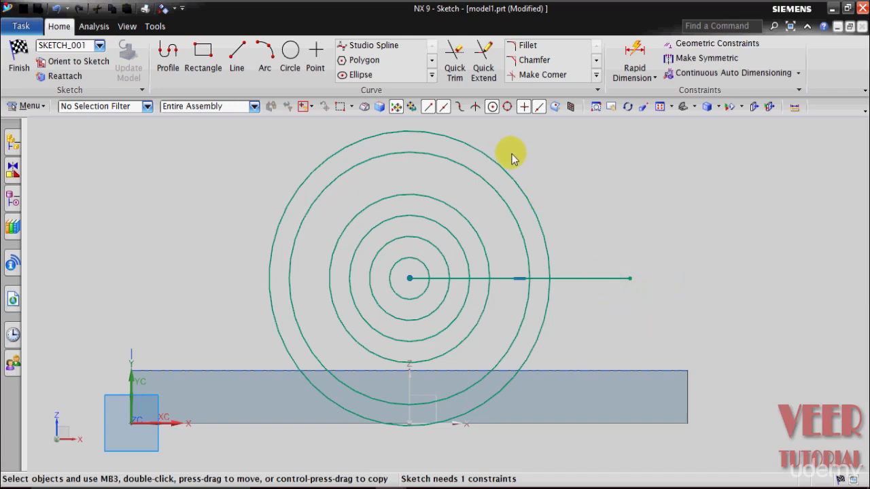
click(460, 76)
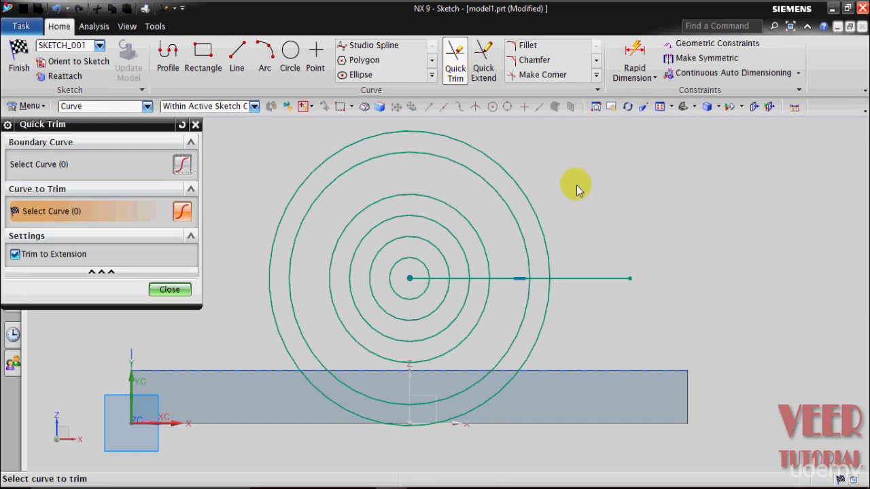
click(58, 169)
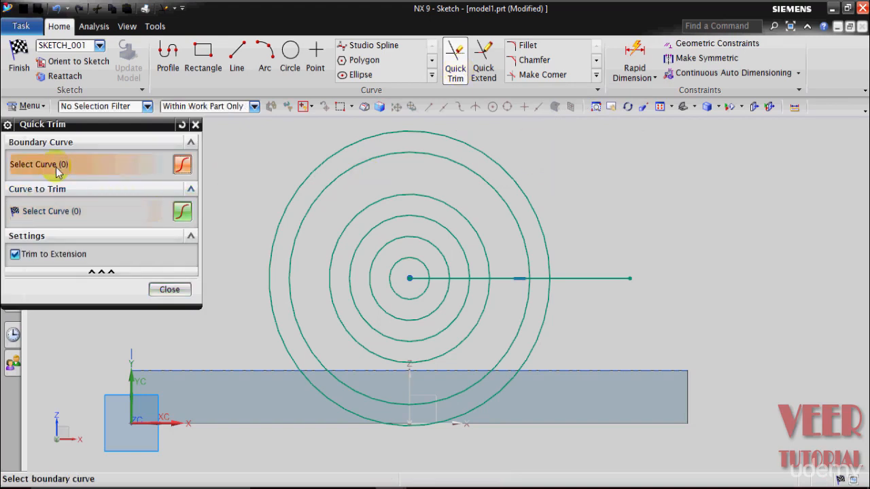
click(581, 279)
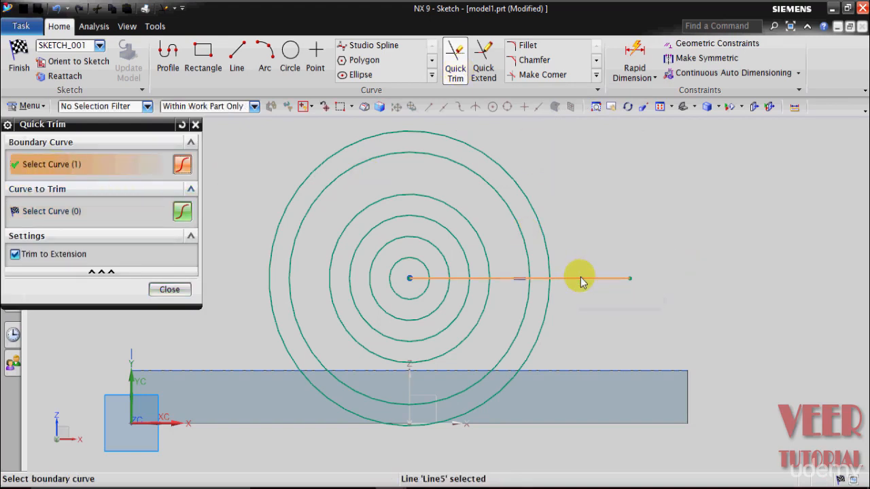
click(82, 212)
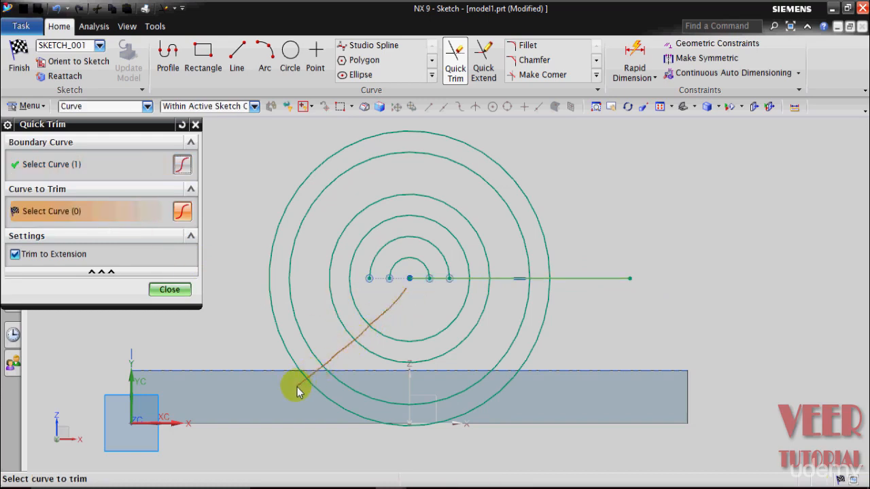
drag(297, 391, 295, 388)
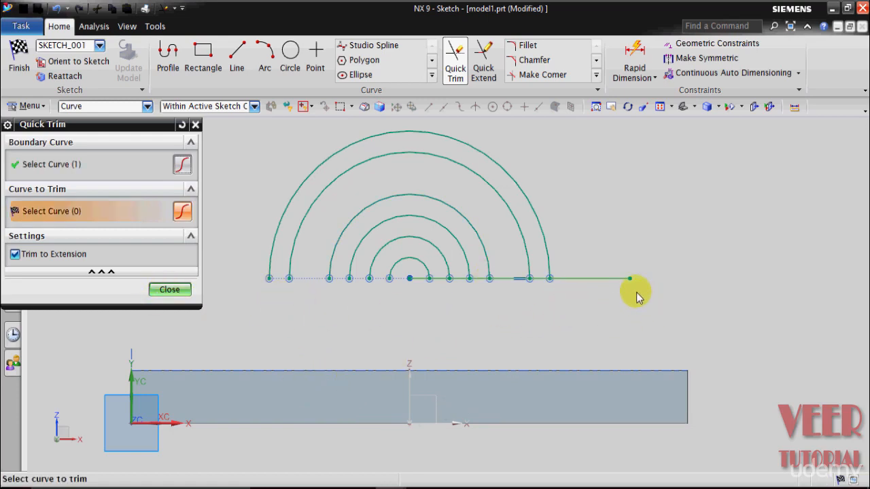
click(169, 290)
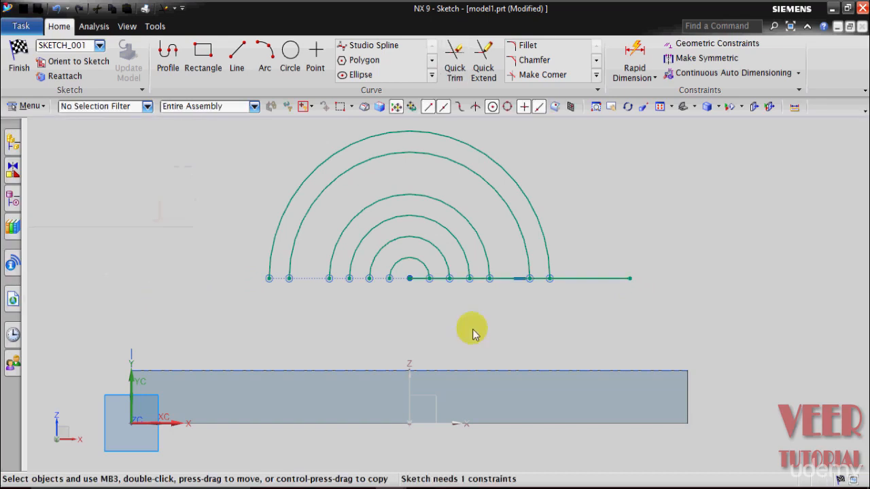
- Delete the horizontal boundary line from the sketch
click(588, 280)
right_click(588, 285)
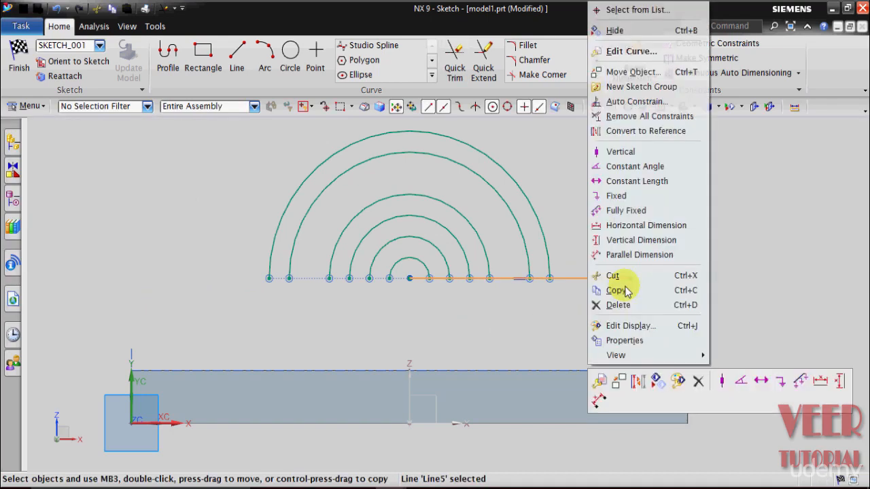
click(632, 307)
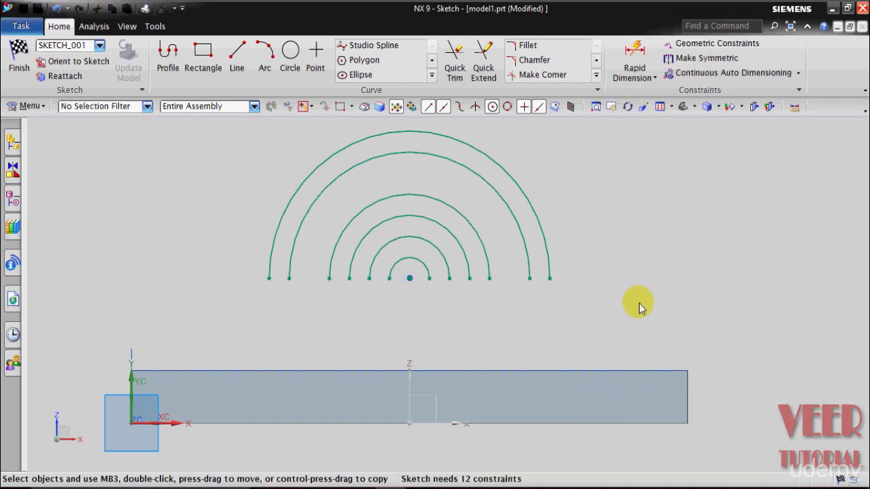
- Check the rounded slot ends in drawing 6 and join the 112 mm and 48 mm arcs' ends in model1.prt with horizontal lines on both sides
mouse_move(396, 484)
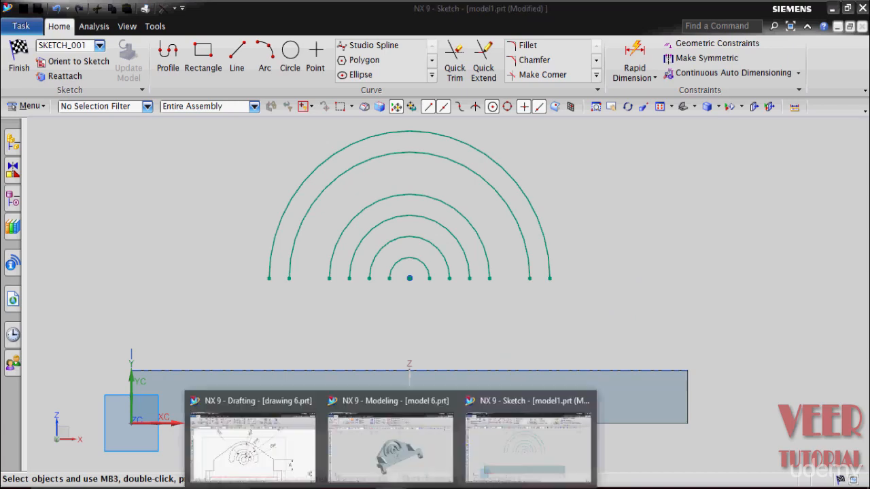
click(252, 442)
scroll(327, 360, up, 3)
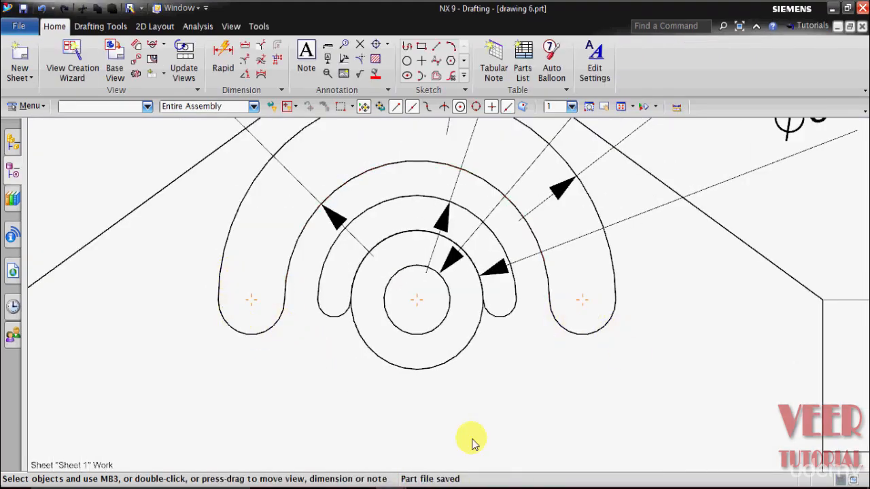
mouse_move(396, 483)
click(507, 435)
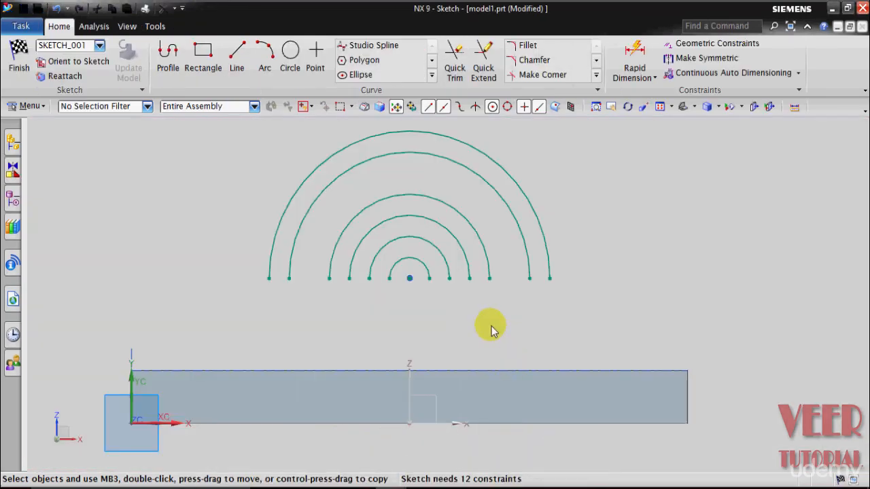
scroll(265, 187, up, 1)
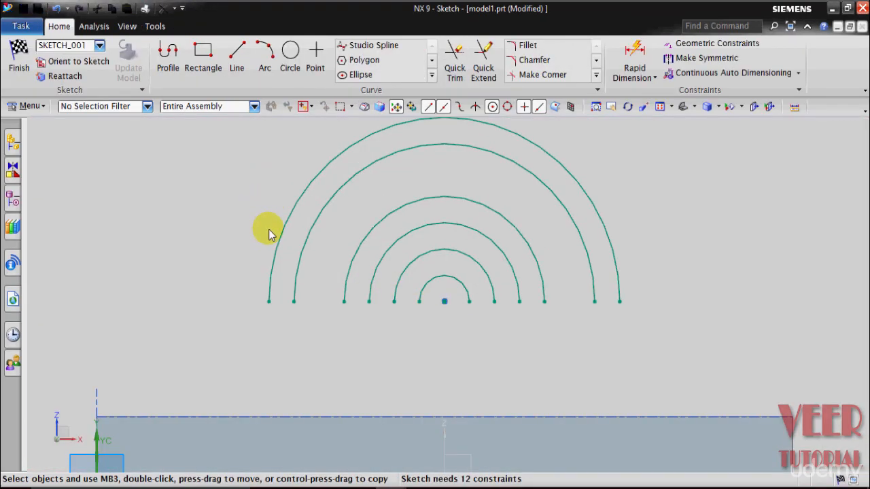
click(235, 55)
scroll(265, 297, up, 2)
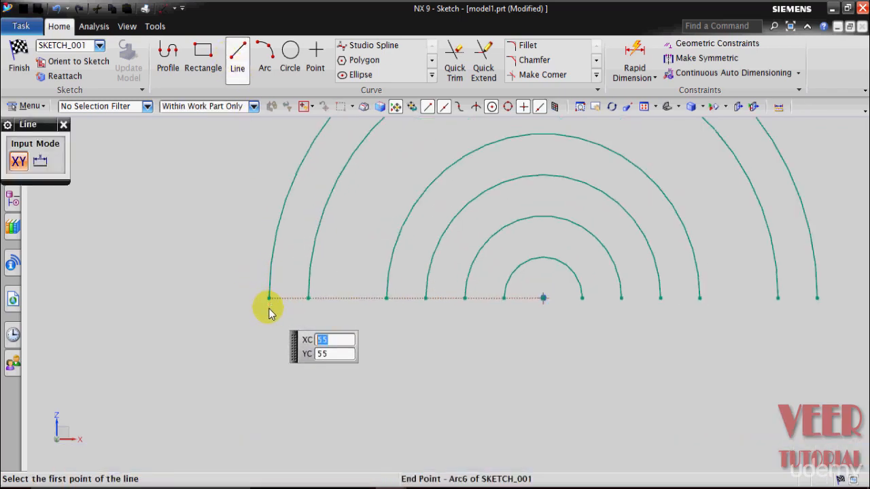
click(269, 299)
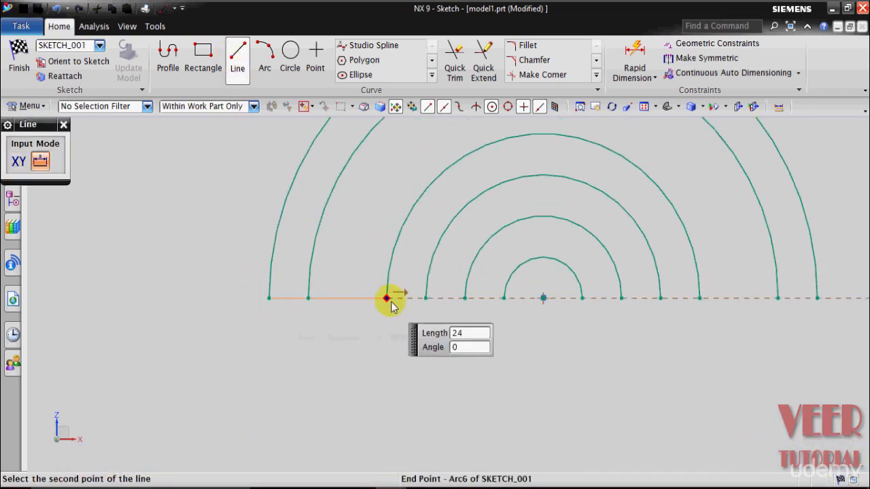
click(425, 298)
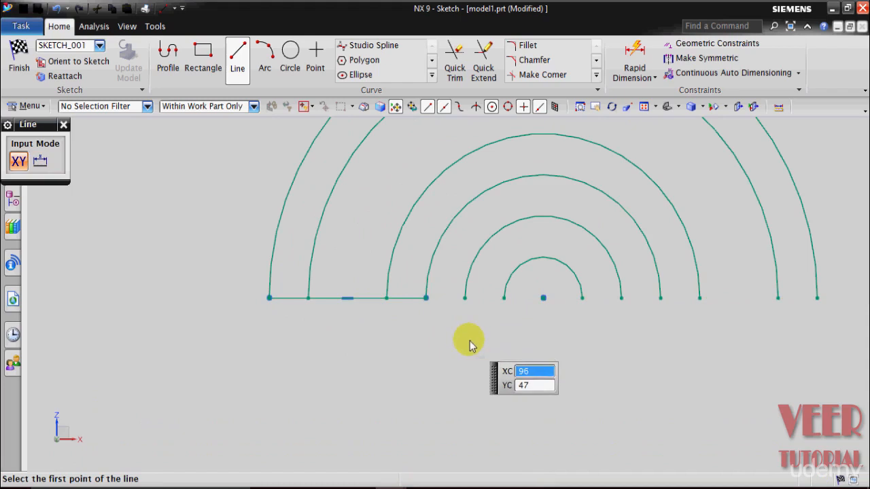
click(661, 297)
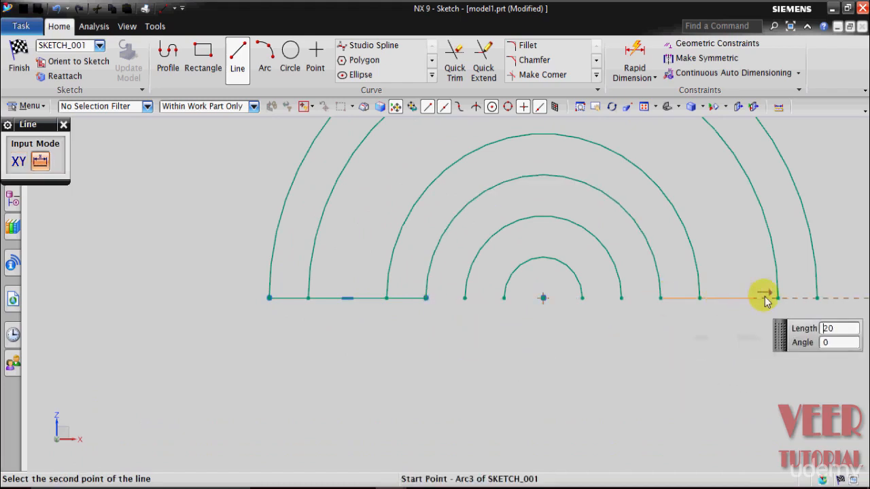
click(816, 298)
key(Escape)
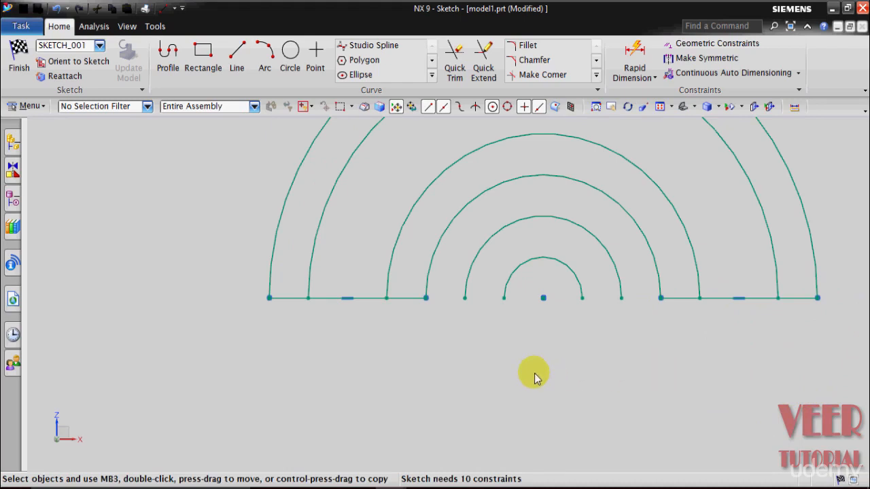
- Draw a centre-and-endpoints semicircle of about 8 mm radius below the left horizontal line, centred on its midpoint and joining the inner slot arcs' ends
click(266, 71)
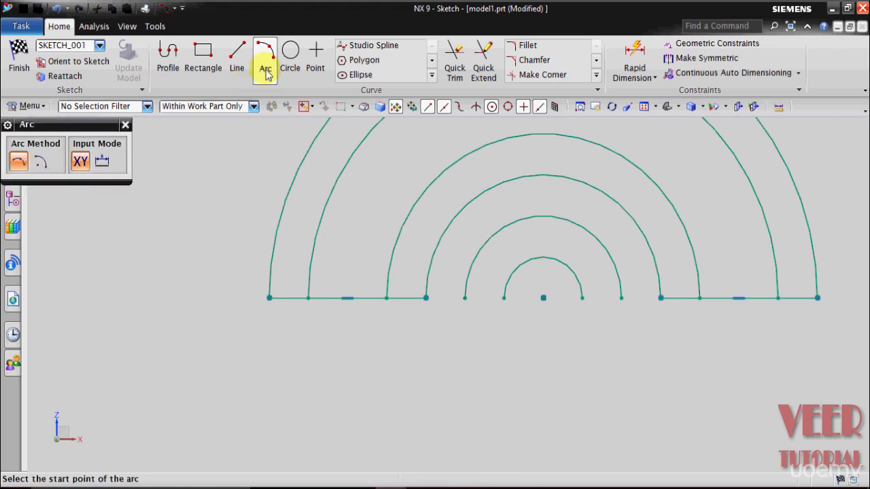
click(40, 163)
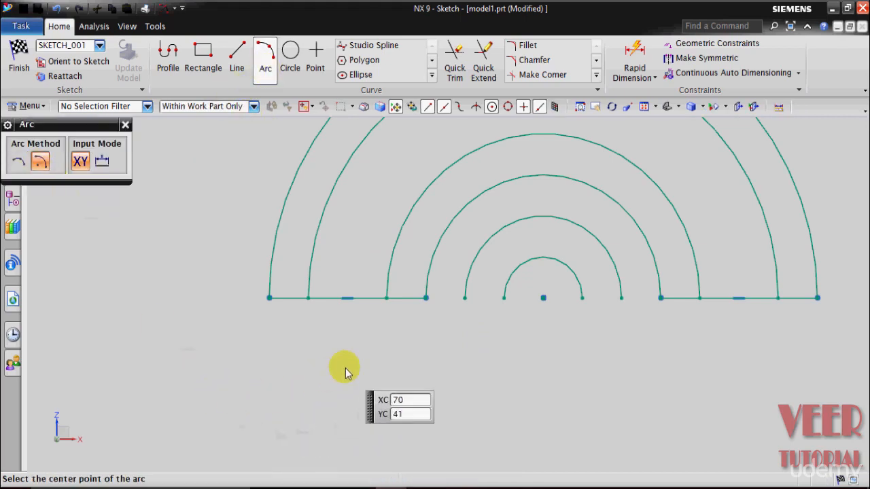
click(347, 299)
click(404, 324)
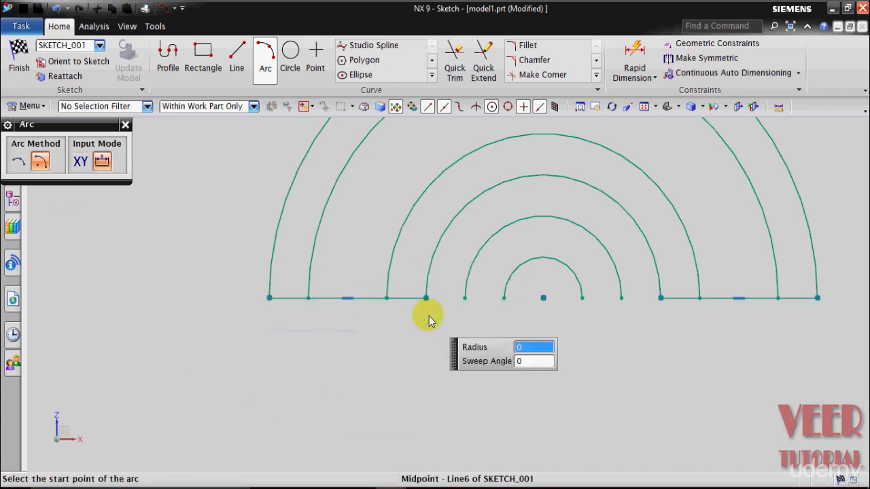
click(308, 299)
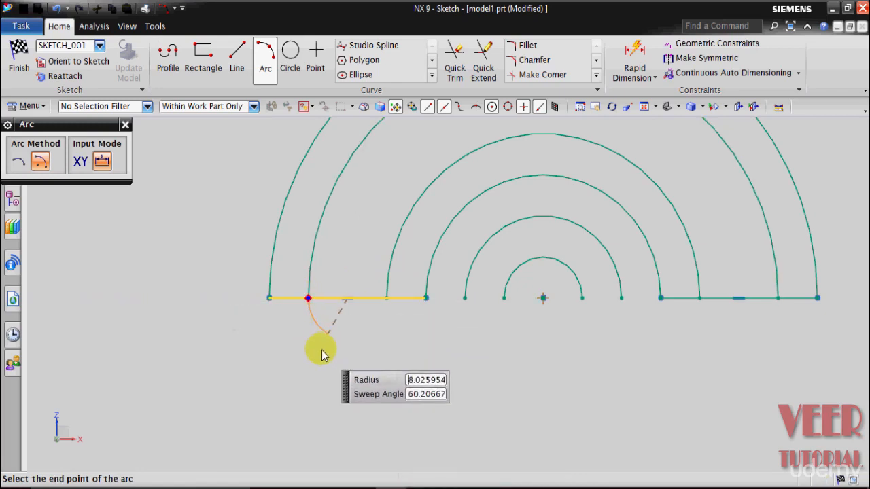
click(386, 299)
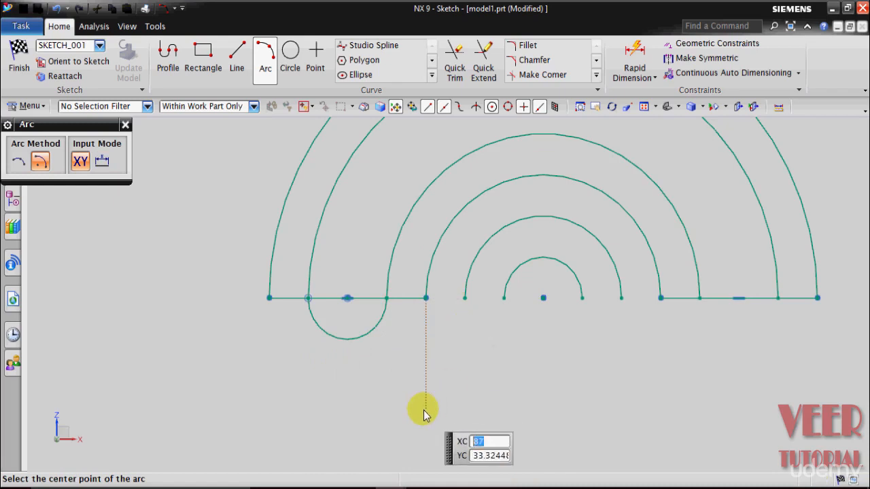
- Draw a concentric 16 mm radius semicircle below the left horizontal line, joining the line's two endpoints
click(347, 299)
click(347, 299)
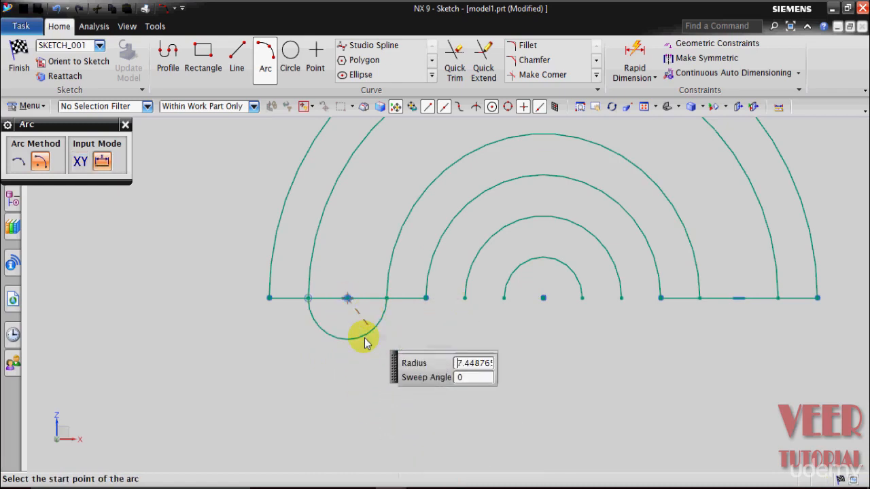
click(269, 299)
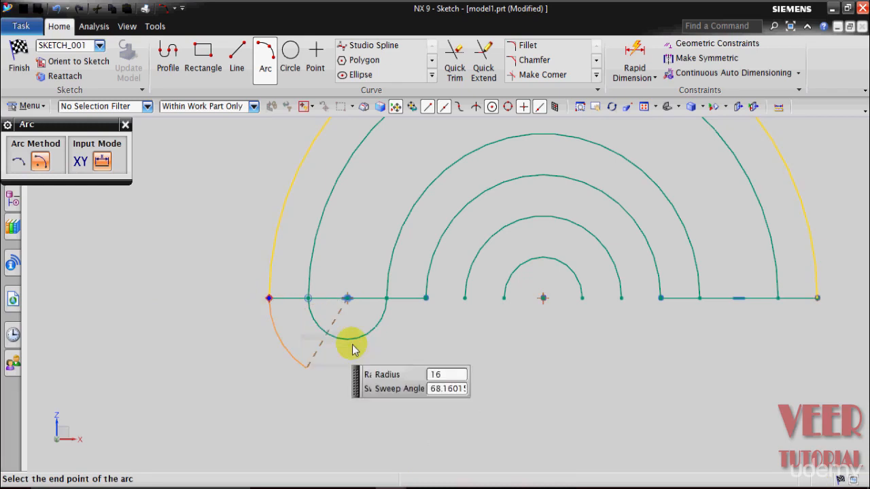
click(425, 299)
- Draw an 8 mm radius semicircle below the right horizontal line, centred on its midpoint and joining the inner slot arcs' ends
scroll(451, 344, down, 1)
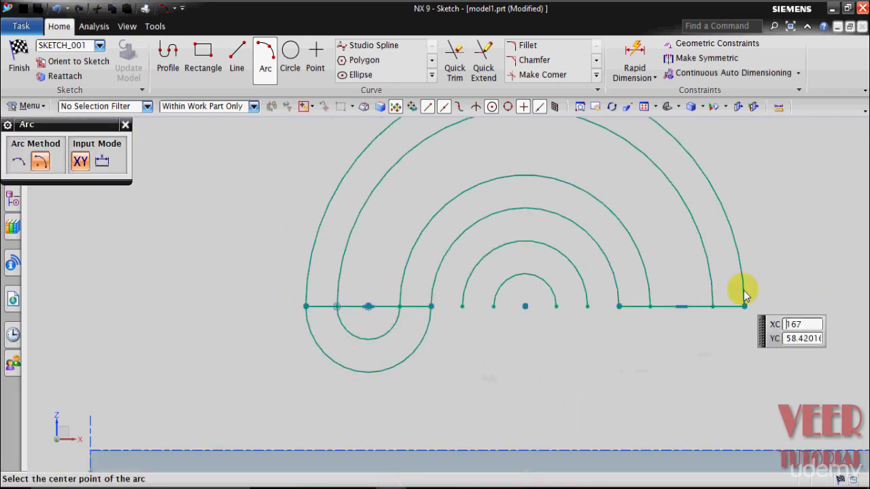
scroll(816, 402, up, 2)
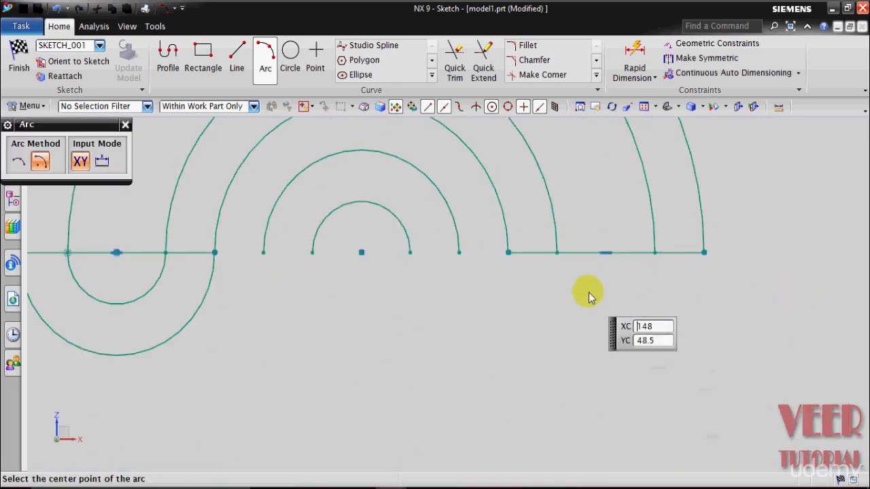
click(603, 255)
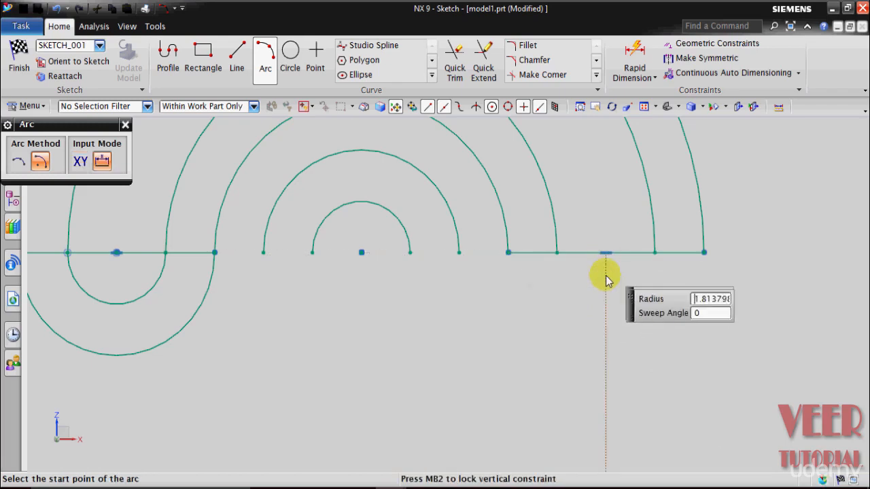
click(556, 254)
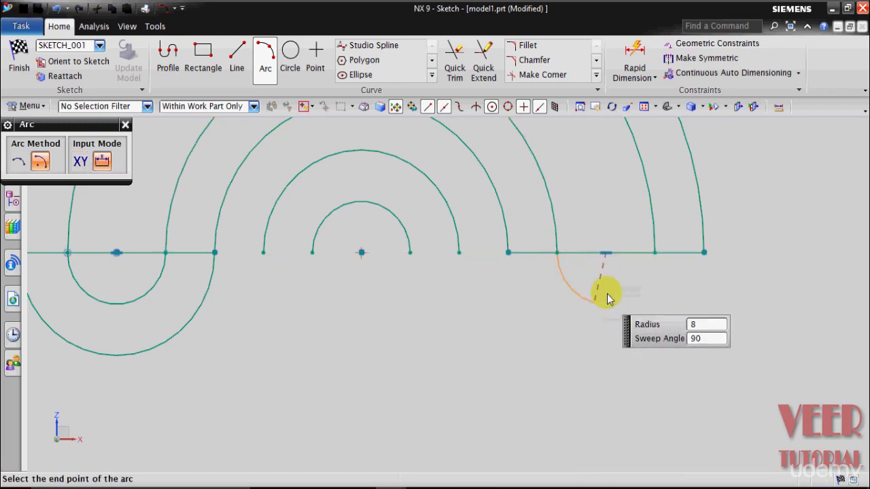
click(653, 253)
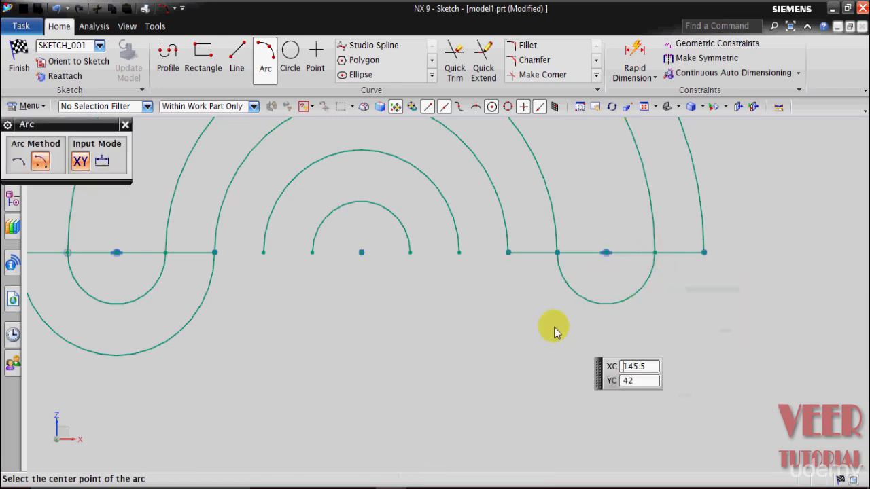
click(508, 253)
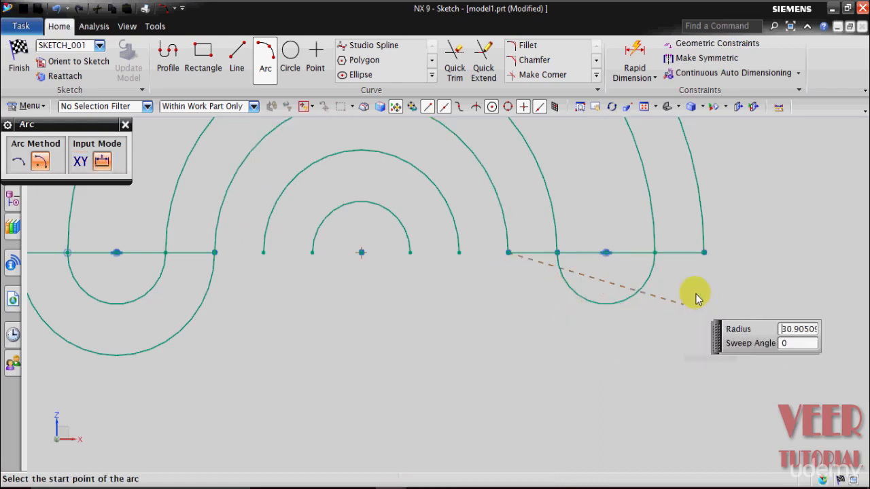
click(704, 252)
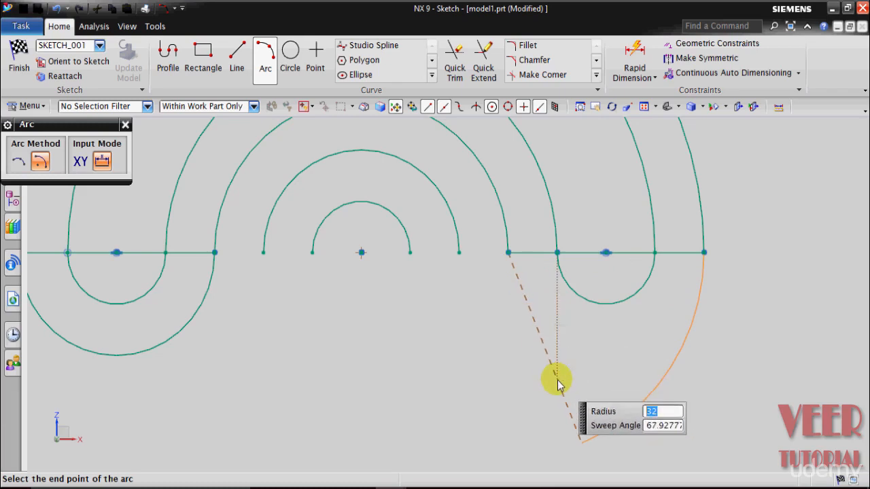
key(Escape)
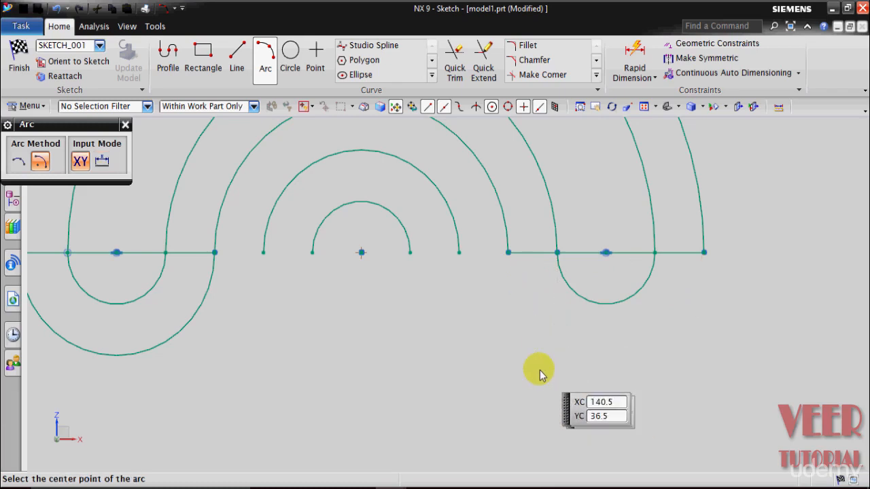
- Draw a concentric 16 mm radius semicircle below the right horizontal line, joining the line's two endpoints, and finish the Arc command
click(606, 253)
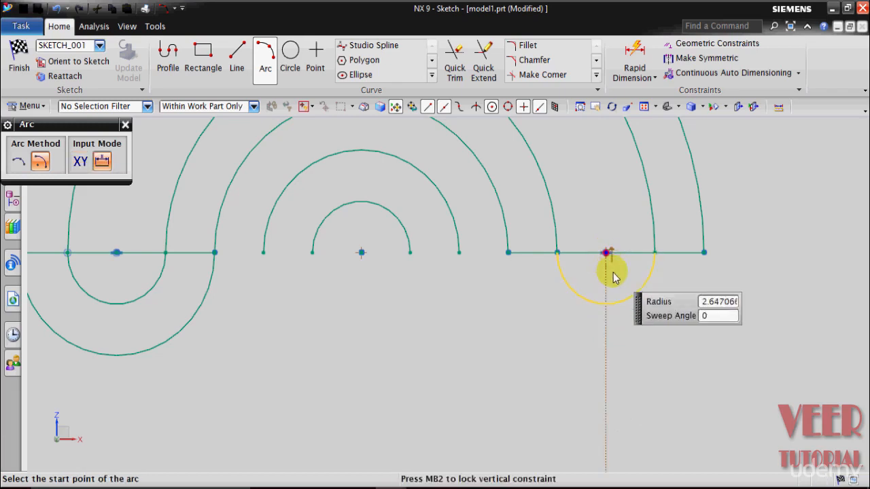
click(509, 252)
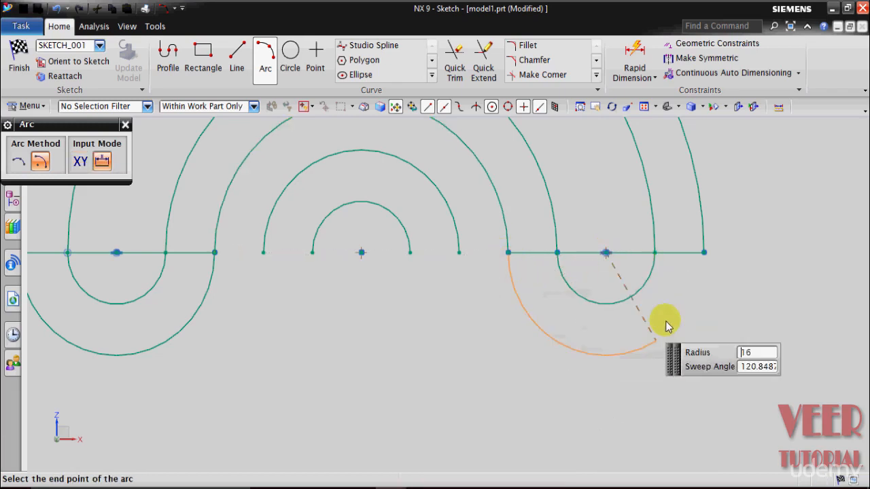
click(703, 252)
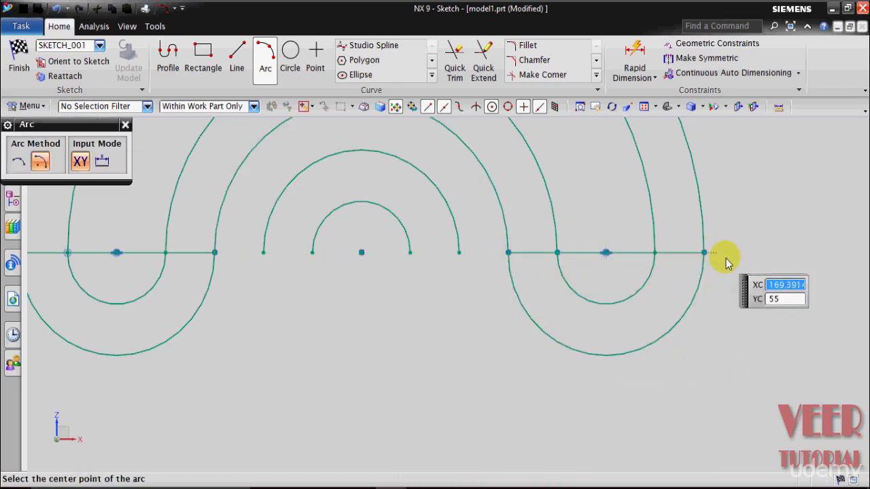
click(126, 125)
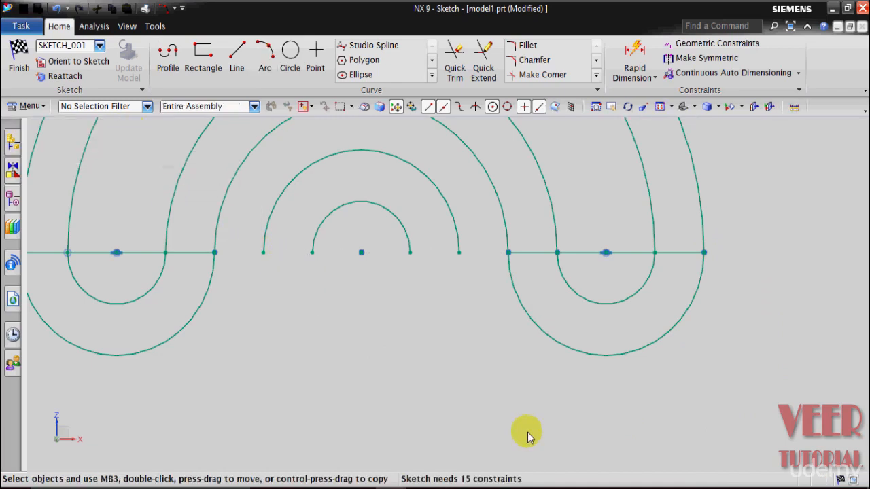
- Check the central circles in drawing 6 and complete the innermost circle in model1.prt with a concentric lower semicircle of 8 mm radius
scroll(528, 436, down, 2)
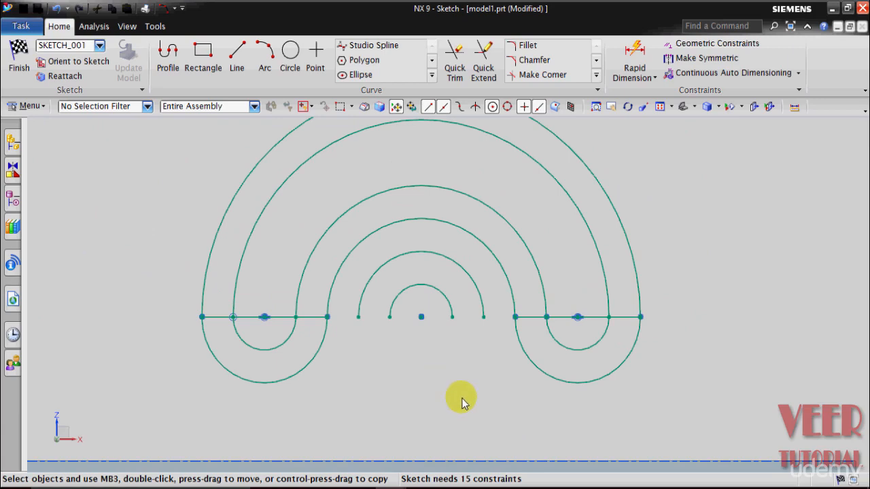
mouse_move(411, 484)
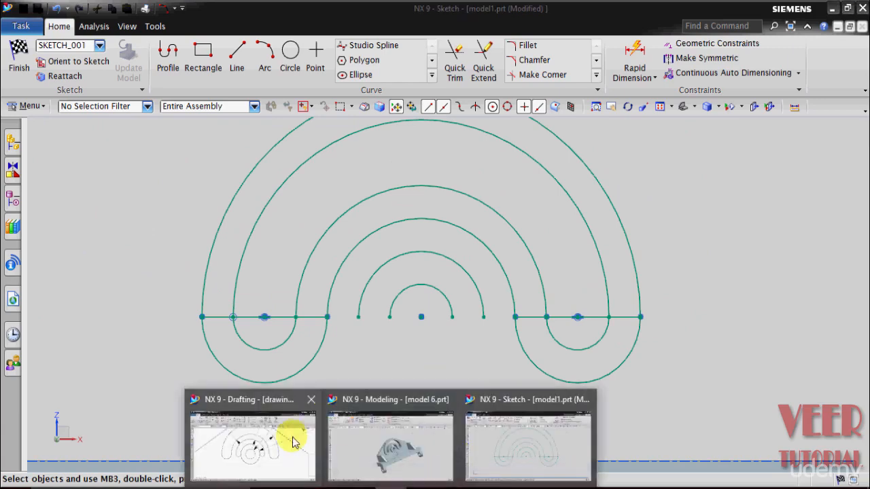
click(292, 442)
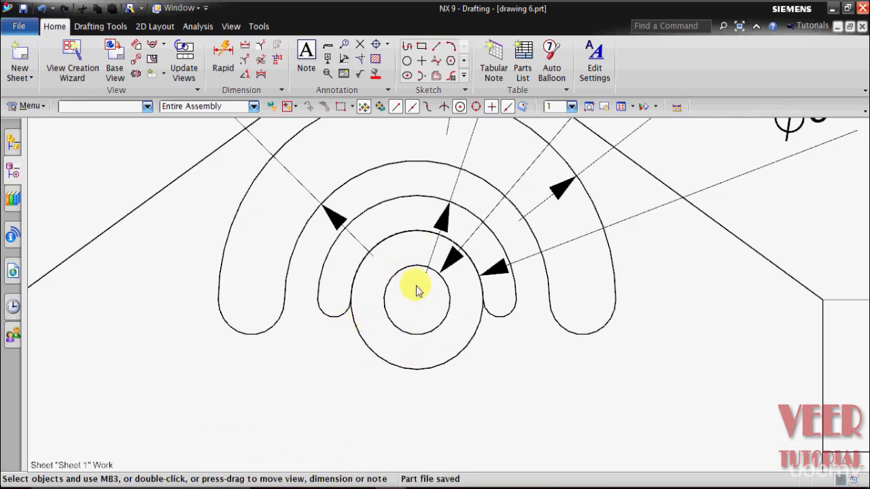
mouse_move(411, 484)
click(509, 438)
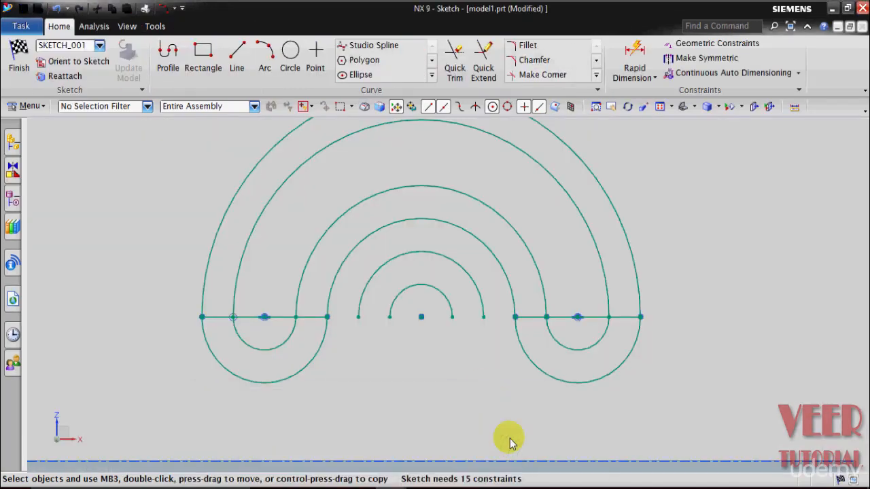
scroll(453, 343, up, 2)
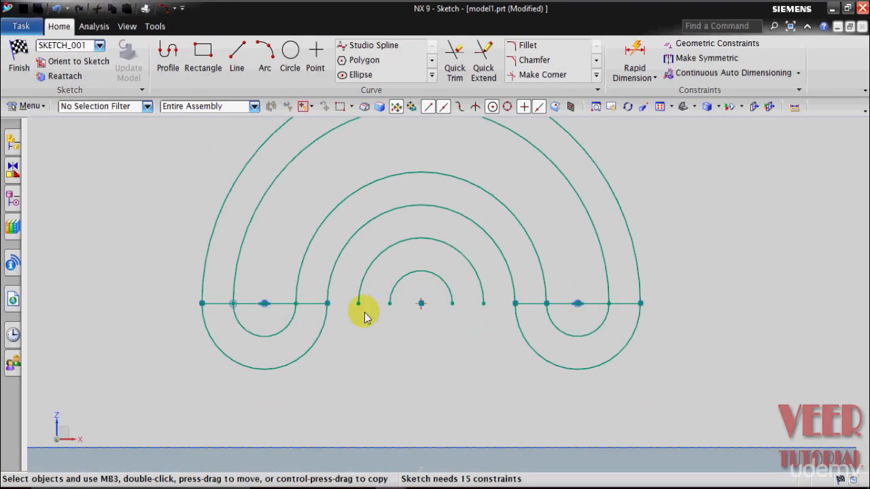
click(263, 68)
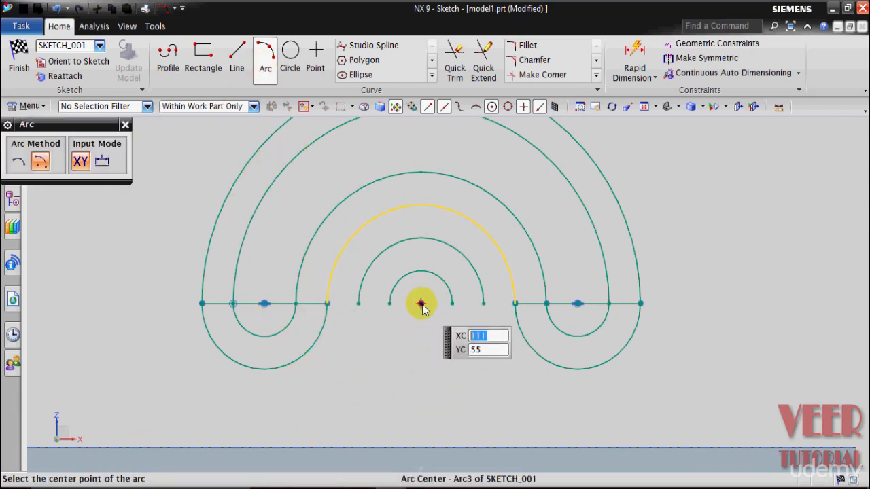
click(421, 307)
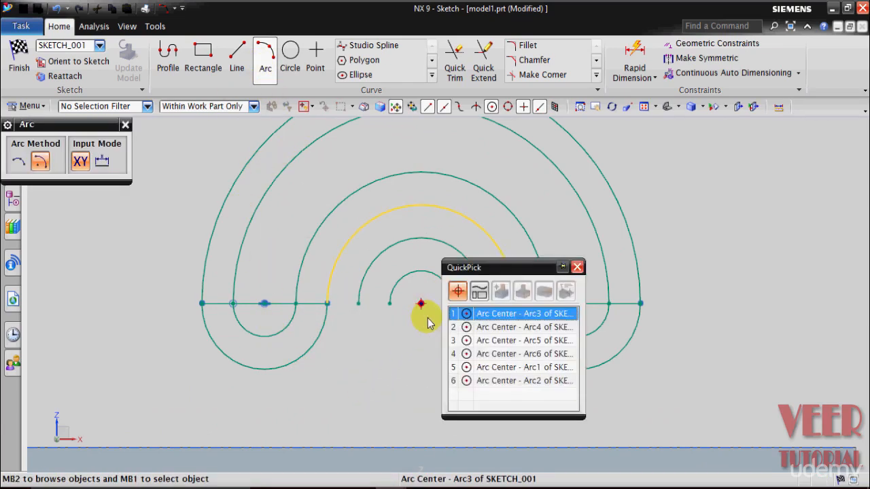
click(464, 311)
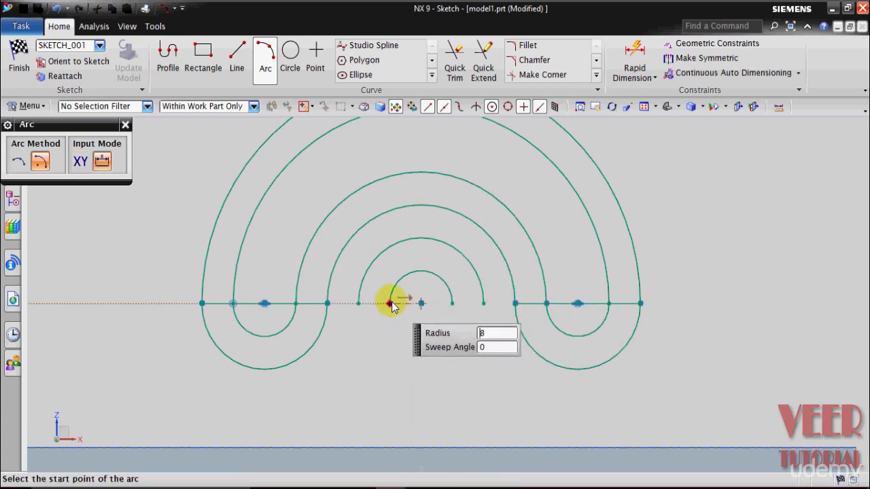
click(390, 305)
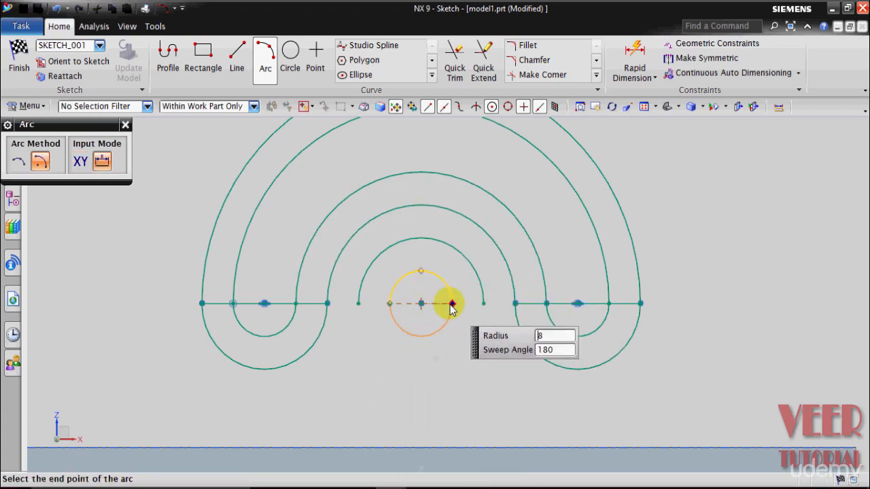
click(451, 305)
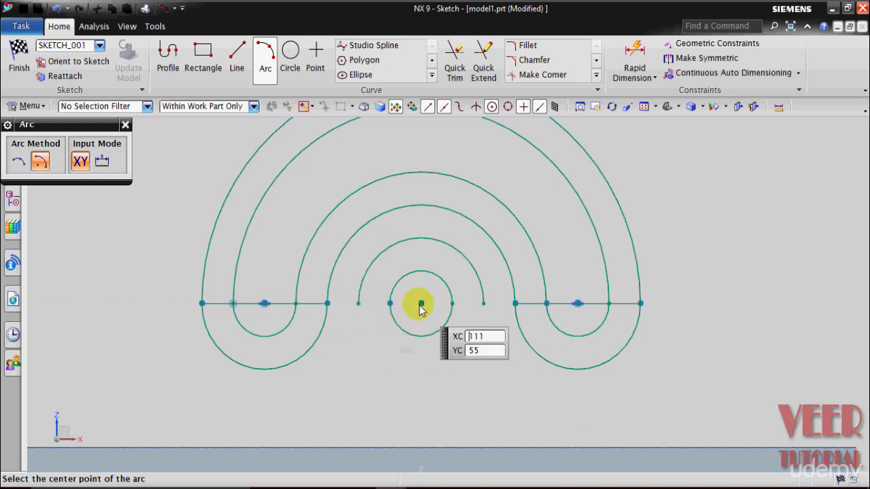
- Complete the second circle from the centre with a concentric lower semicircle of 16 mm radius and finish the Arc command
click(420, 304)
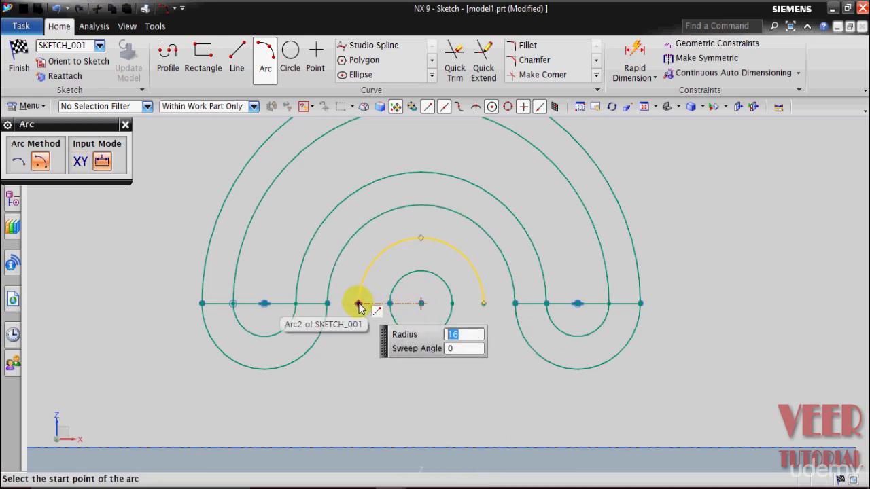
click(358, 303)
click(483, 304)
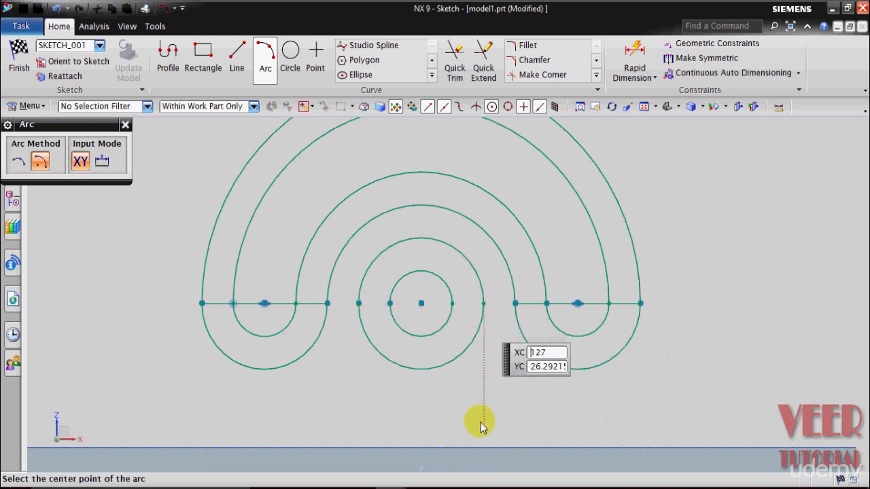
key(Escape)
scroll(481, 402, down, 1)
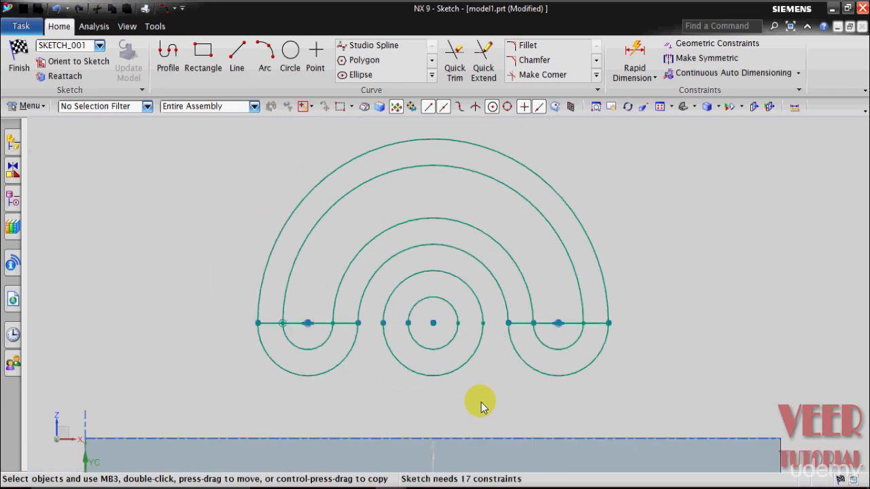
- Trim away the horizontal line segments across both ends of the arc slots and close Quick Trim
click(453, 69)
scroll(299, 320, up, 3)
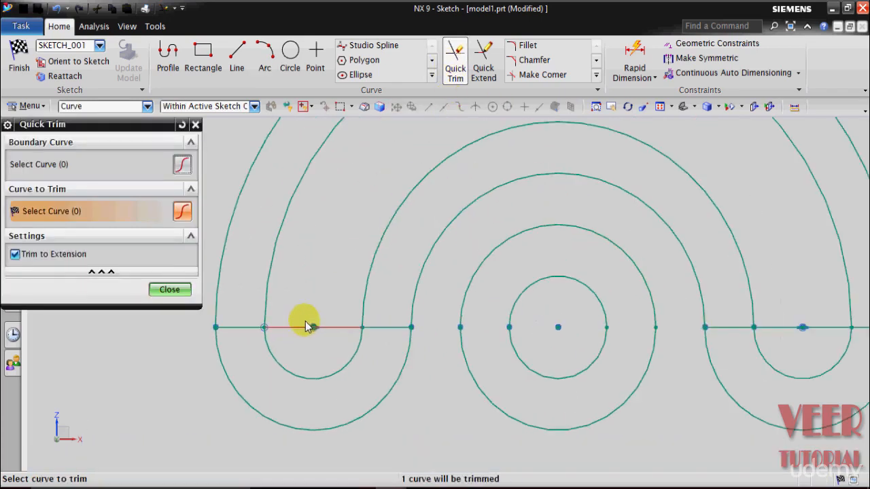
click(301, 331)
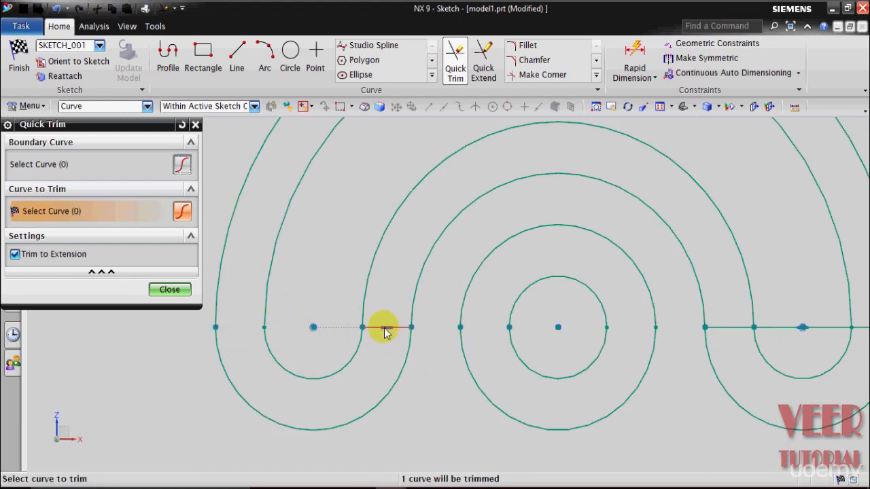
click(385, 332)
scroll(431, 326, down, 3)
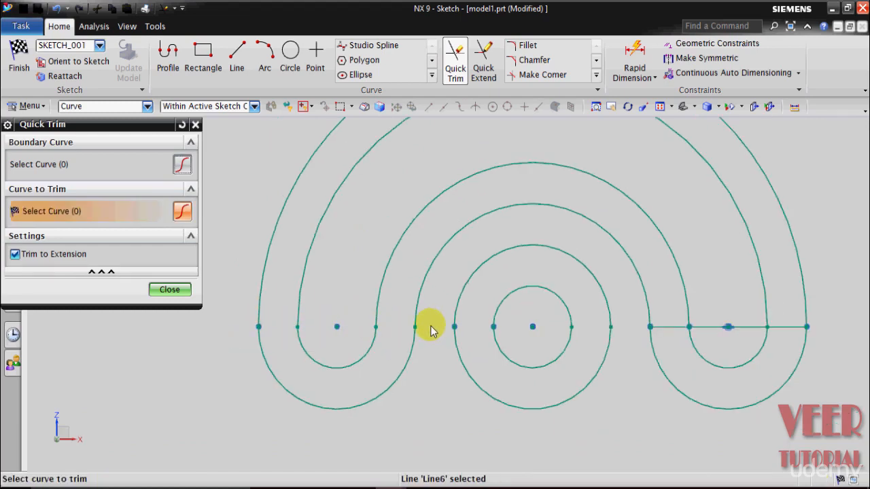
click(636, 330)
click(670, 326)
click(714, 326)
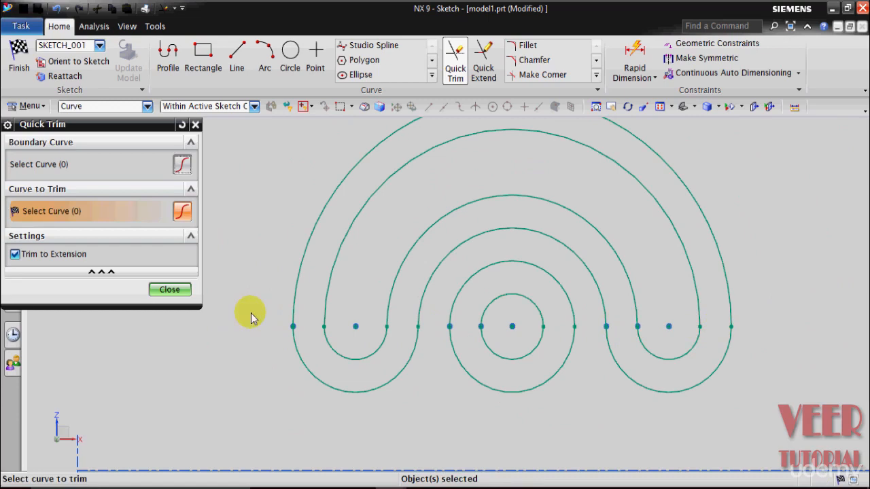
click(169, 290)
scroll(185, 292, down, 3)
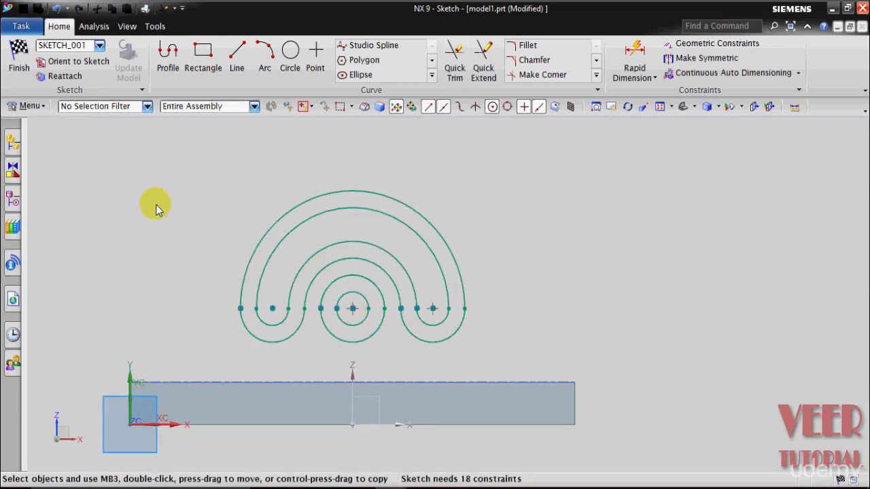
- Finish the sketch and extrude its curves 28 mm over the base plate as a separate body with Boolean None
click(19, 61)
key(x)
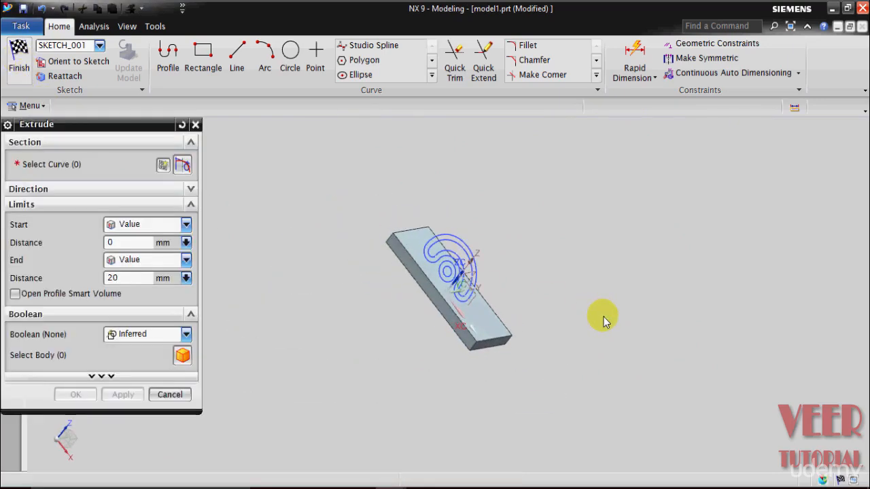
mouse_move(578, 301)
middle_down()
mouse_move(521, 268)
mouse_move(515, 243)
mouse_move(512, 270)
middle_up()
scroll(476, 260, up, 5)
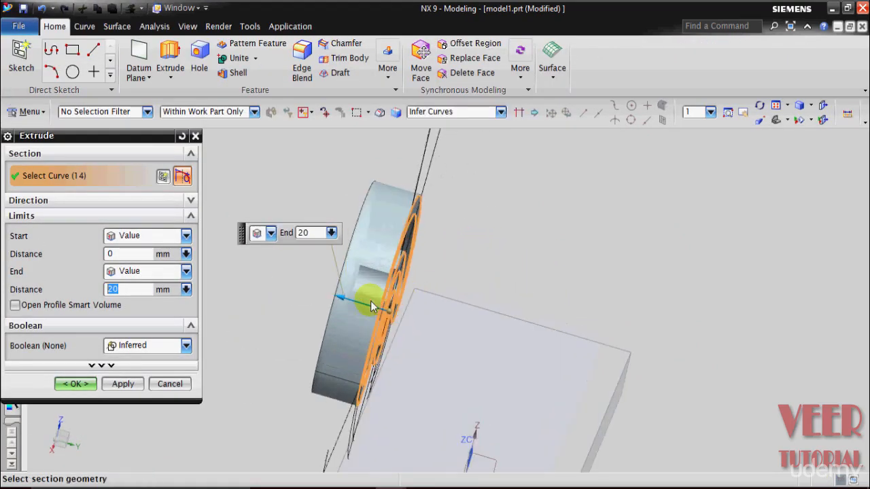
drag(350, 307, 509, 356)
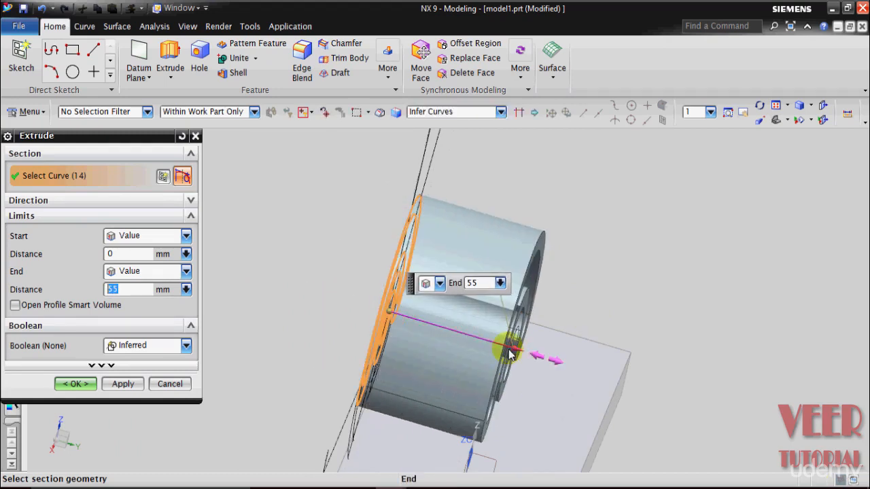
scroll(509, 356, down, 3)
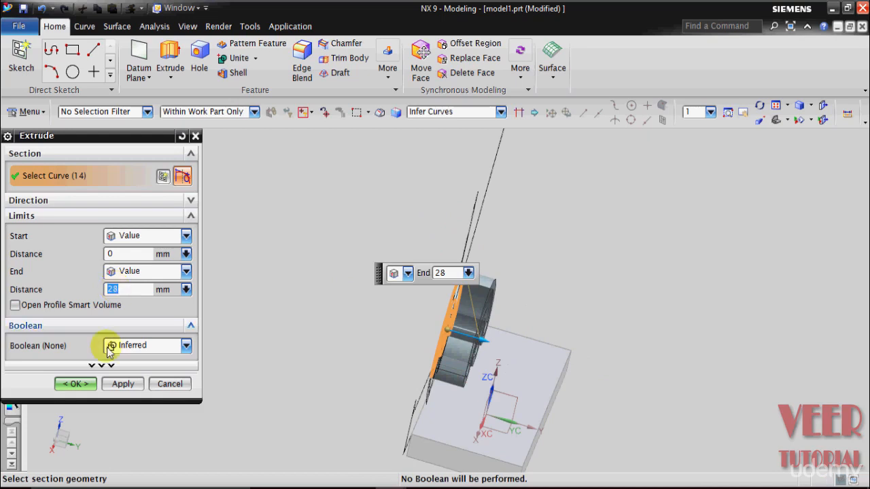
click(140, 348)
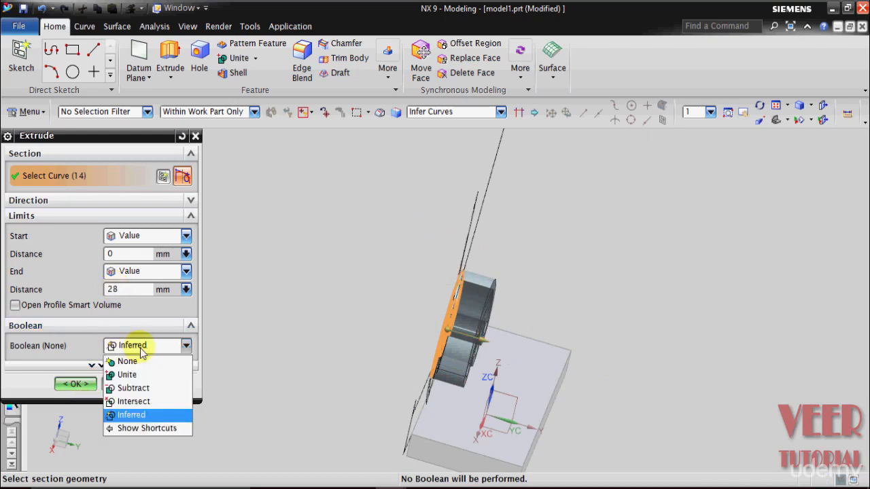
click(129, 361)
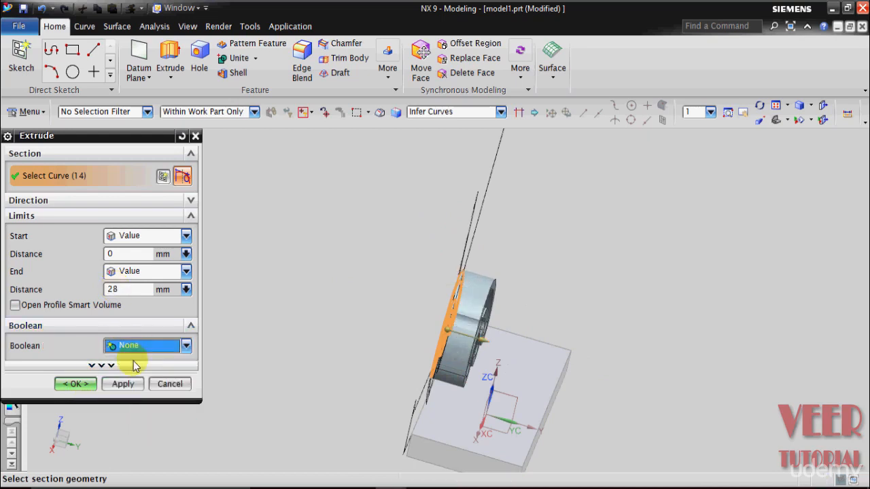
click(70, 384)
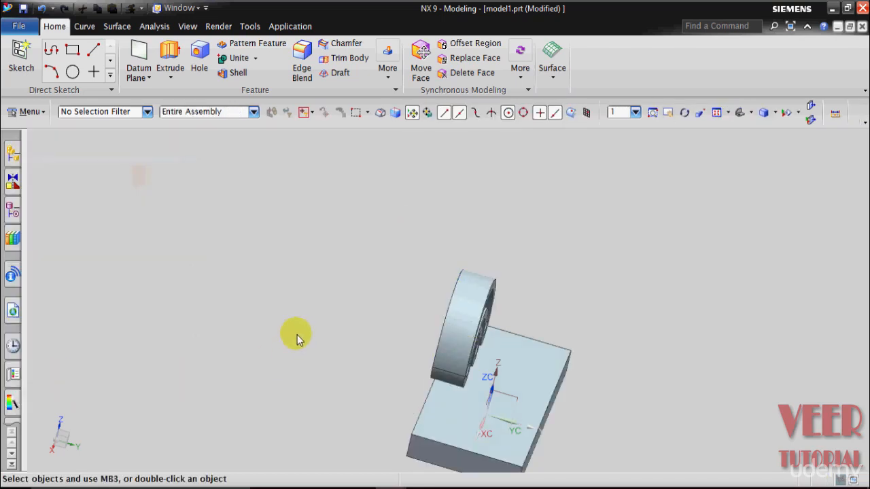
middle_drag(295, 335, 343, 345)
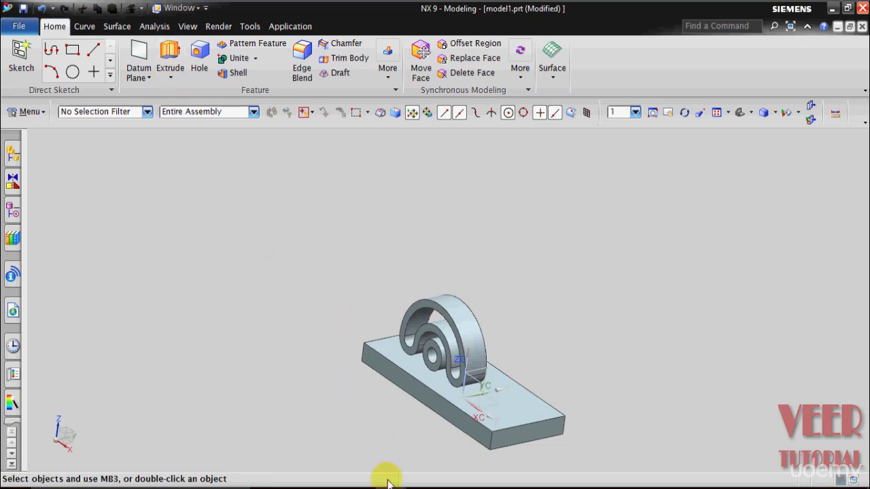
- Switch to model 6.prt and examine how the upright plate surrounds the arc slots on the finished bracket
mouse_move(387, 483)
click(392, 442)
middle_drag(334, 330, 365, 352)
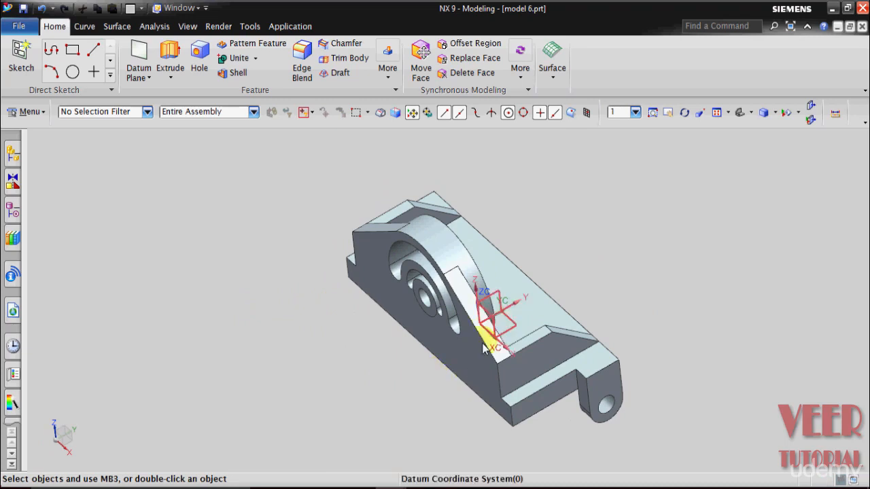
mouse_move(394, 482)
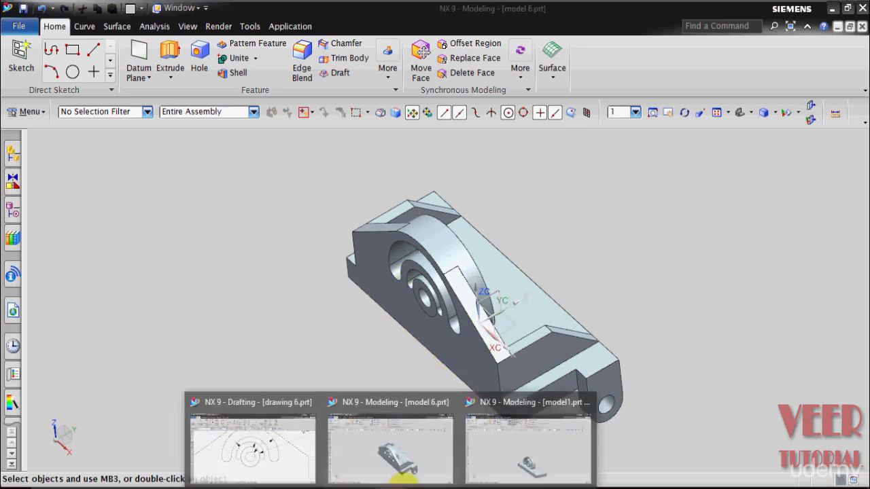
- Return to model1.prt and start an Extrude with a new sketch on the base plate's long front face
click(509, 439)
click(169, 80)
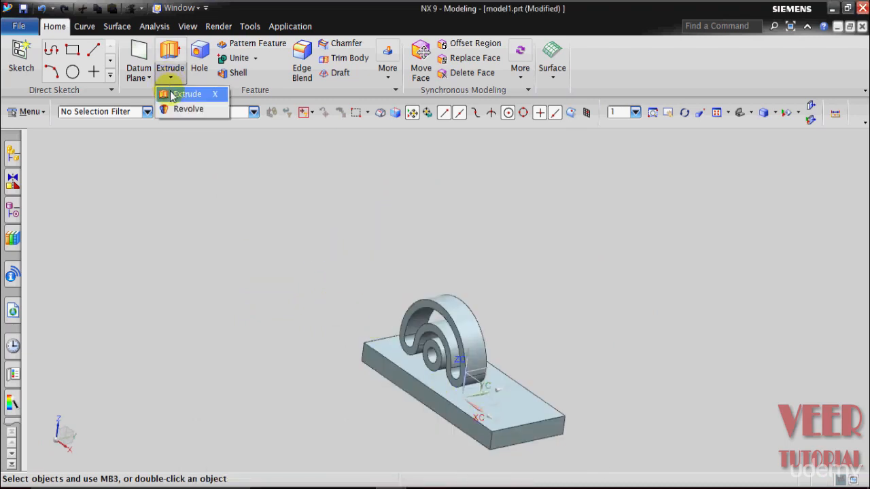
click(170, 91)
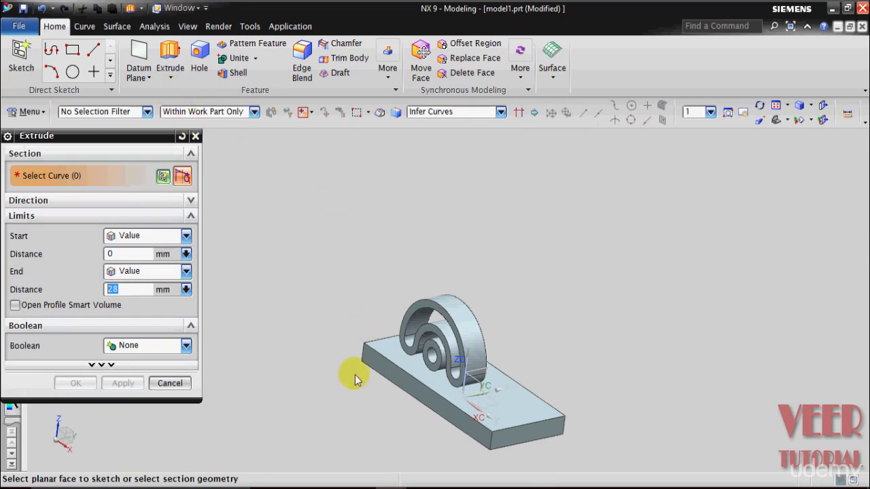
click(442, 413)
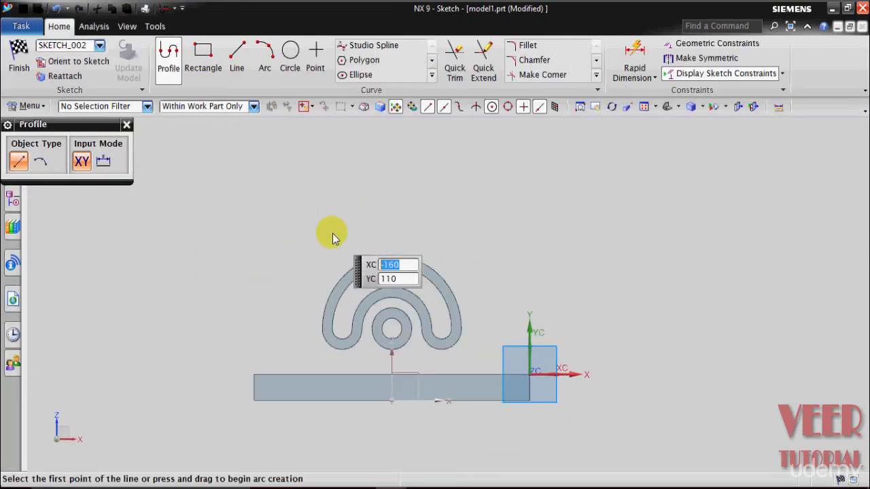
- Draw a two-point rectangle about 182 mm wide and 35 mm high, standing on the base plate's upper edge
click(211, 68)
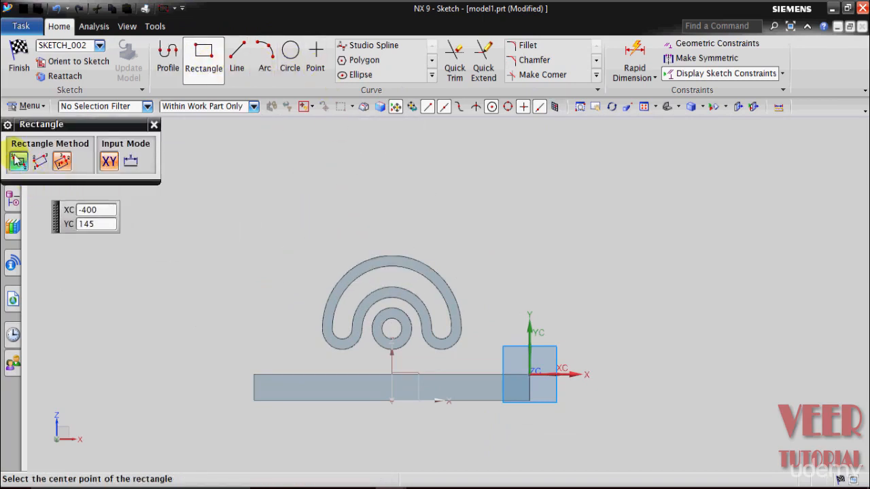
click(17, 159)
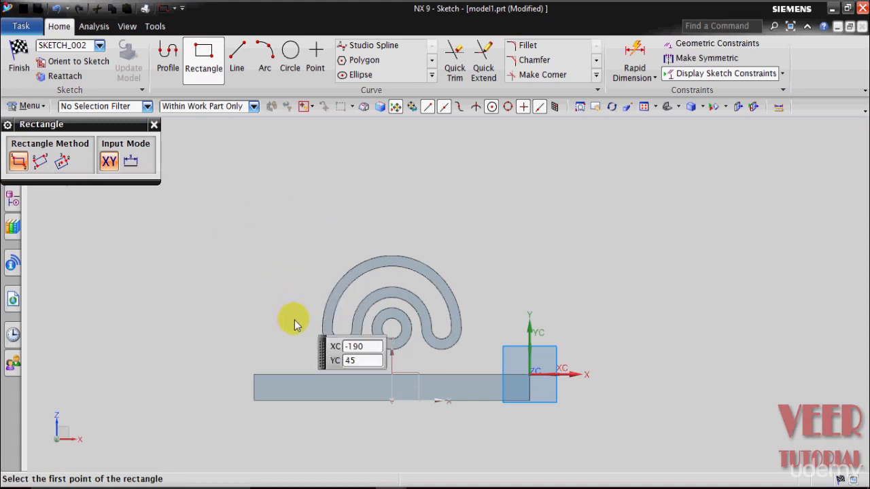
scroll(289, 379, up, 2)
click(278, 373)
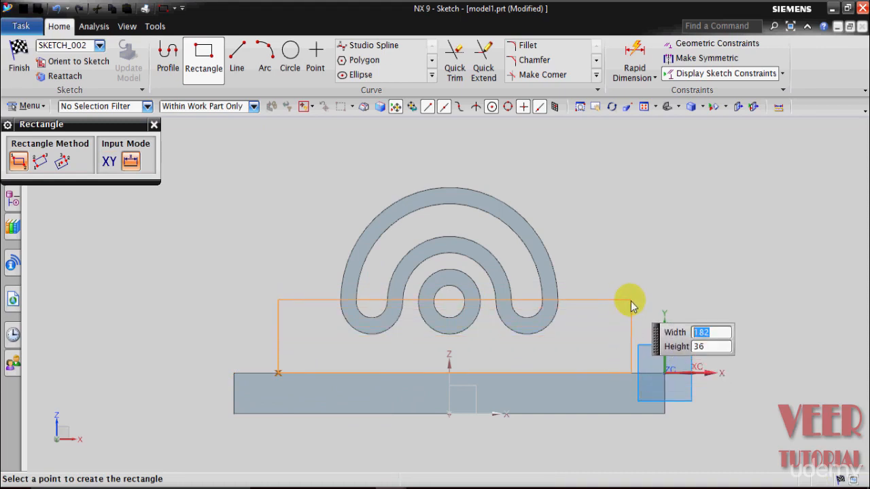
key(Tab)
text(35)
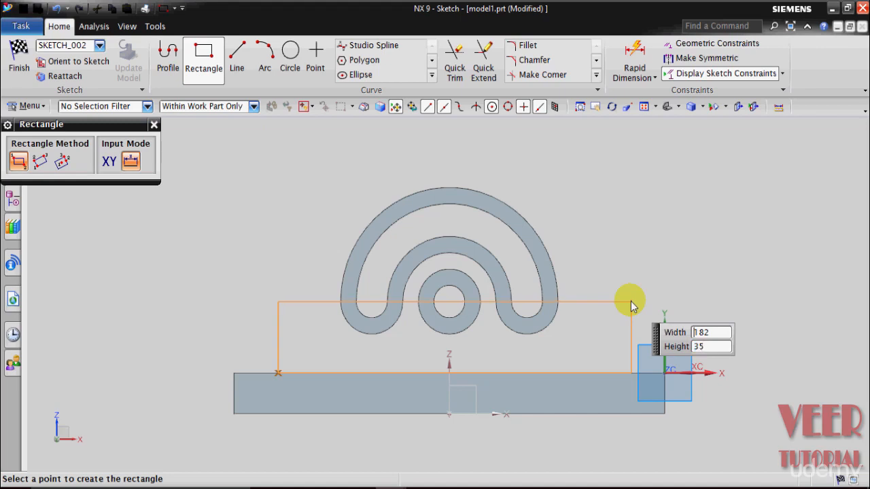
key(Return)
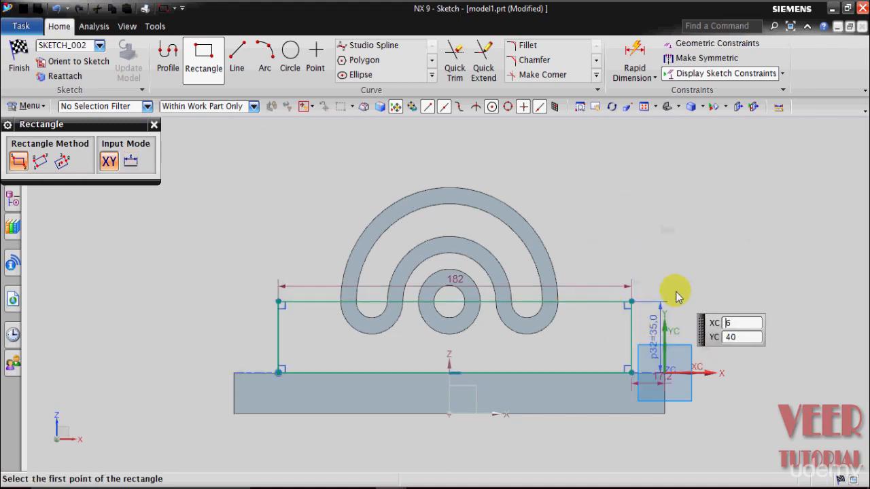
key(Escape)
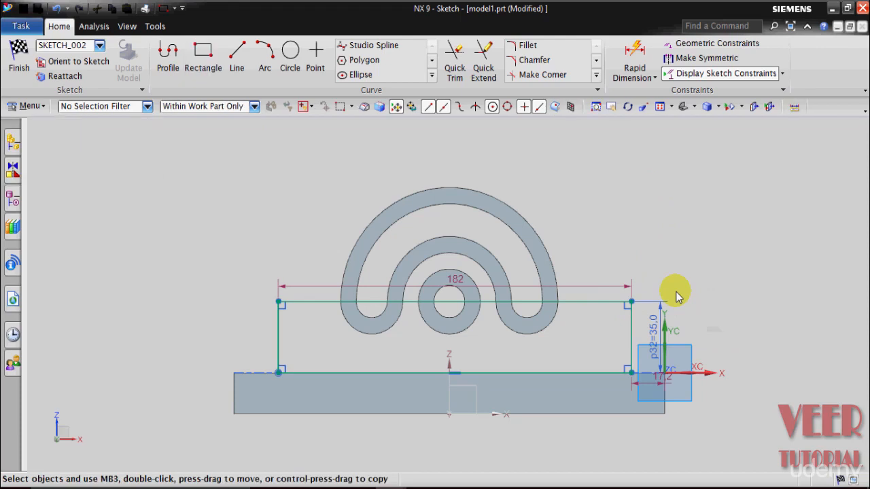
- Dimension the gap between the base plate's left end and the rectangle's left side as 13 mm
key(ctrl+f)
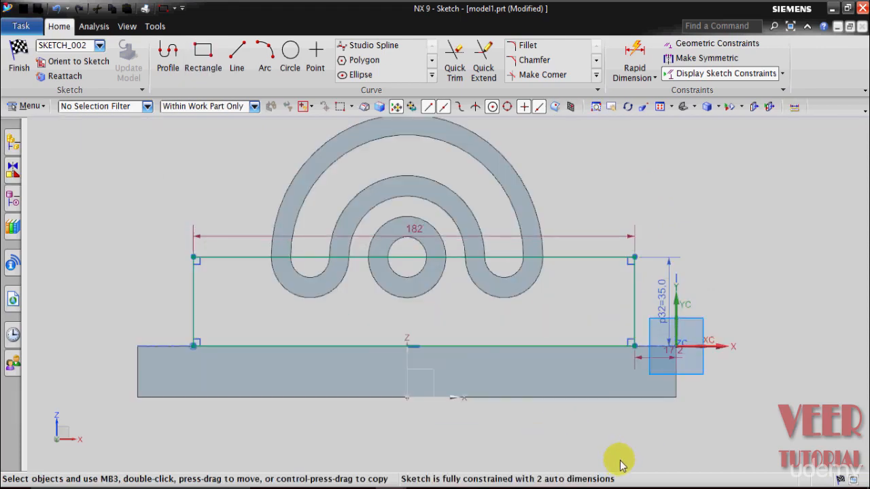
scroll(621, 465, up, 1)
scroll(621, 465, down, 1)
click(652, 78)
click(644, 95)
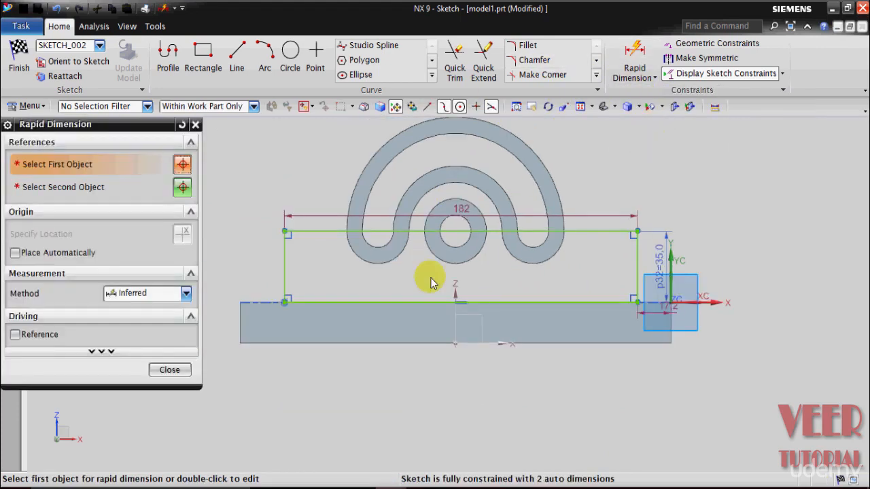
click(239, 324)
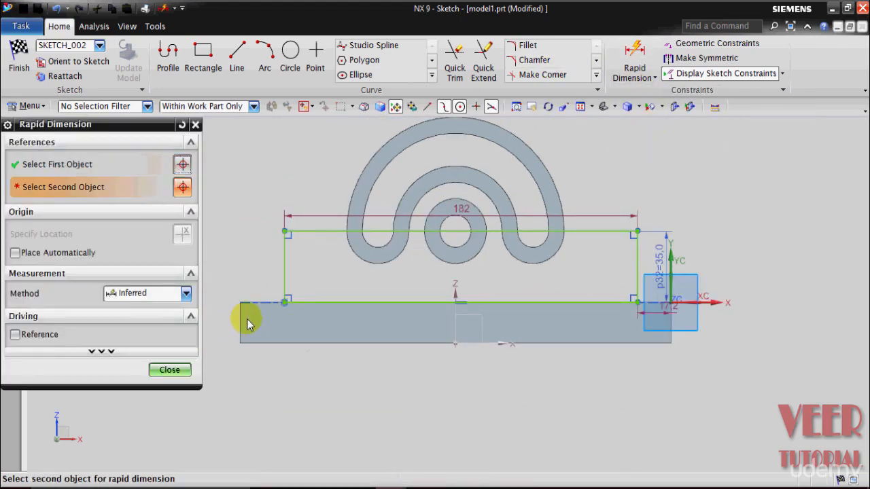
click(284, 278)
click(260, 405)
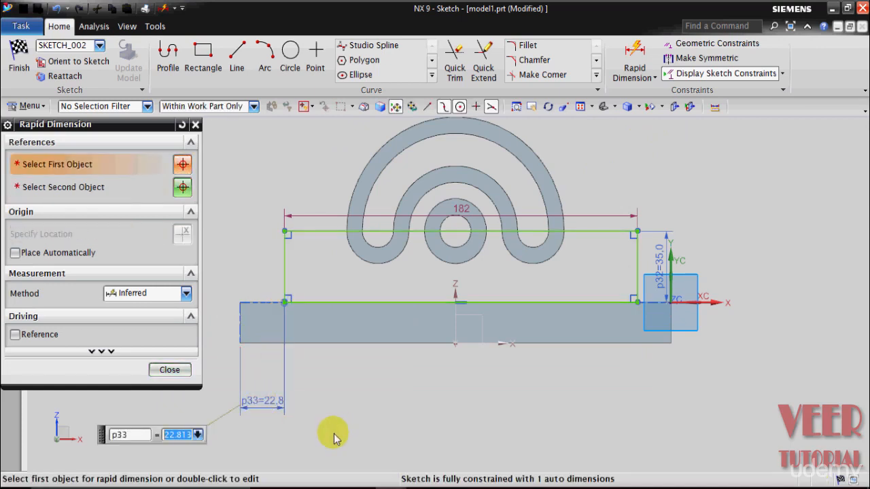
text(13)
key(Return)
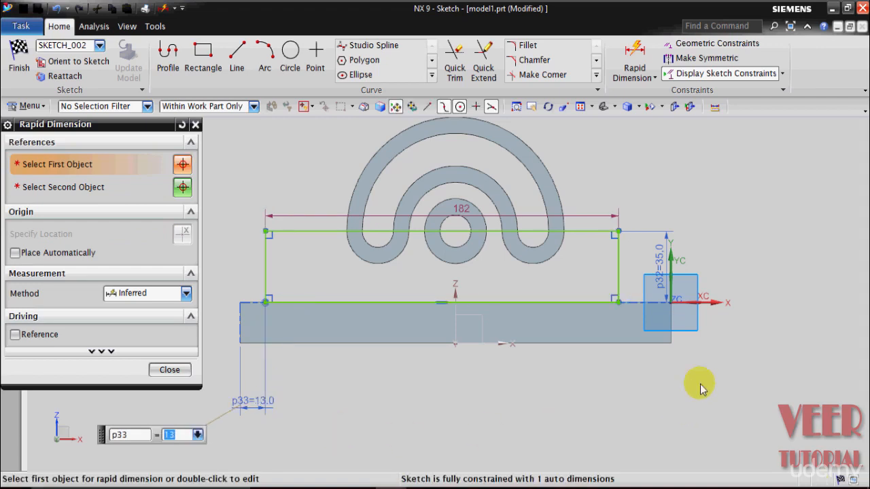
- Dimension the gap between the base plate's right end and the rectangle's right side as 13 mm and close Rapid Dimension
click(671, 328)
click(617, 291)
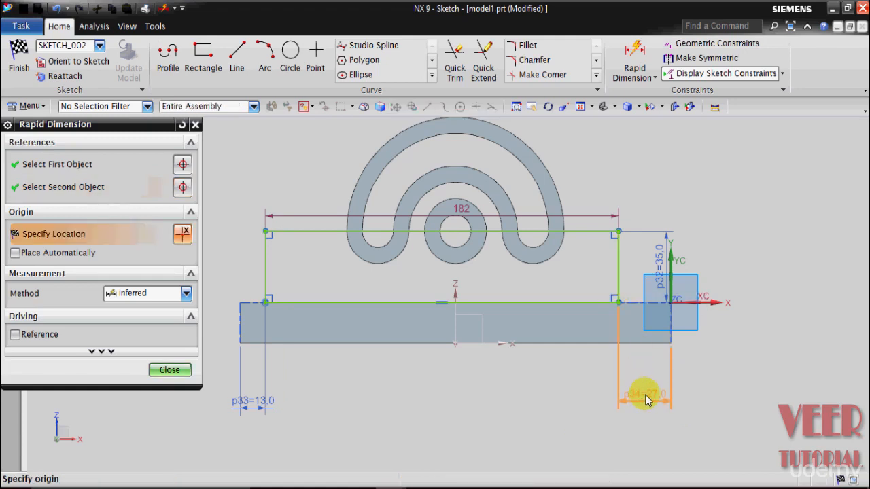
click(646, 400)
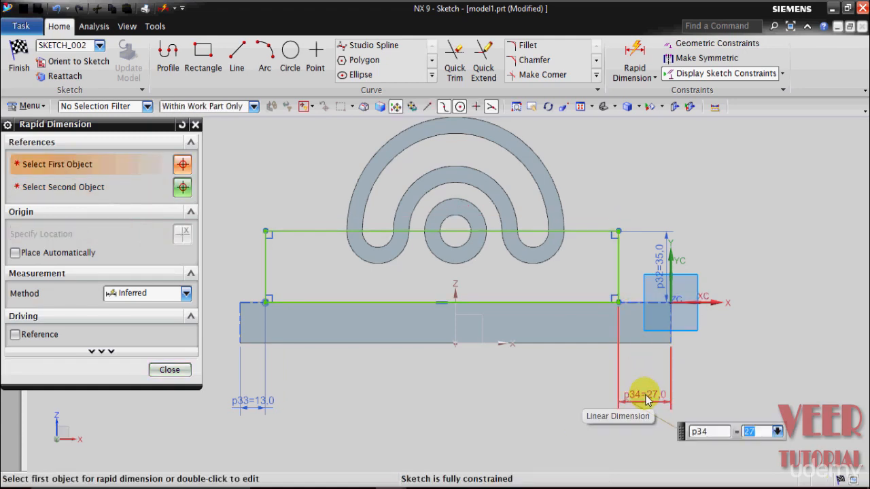
key(Return)
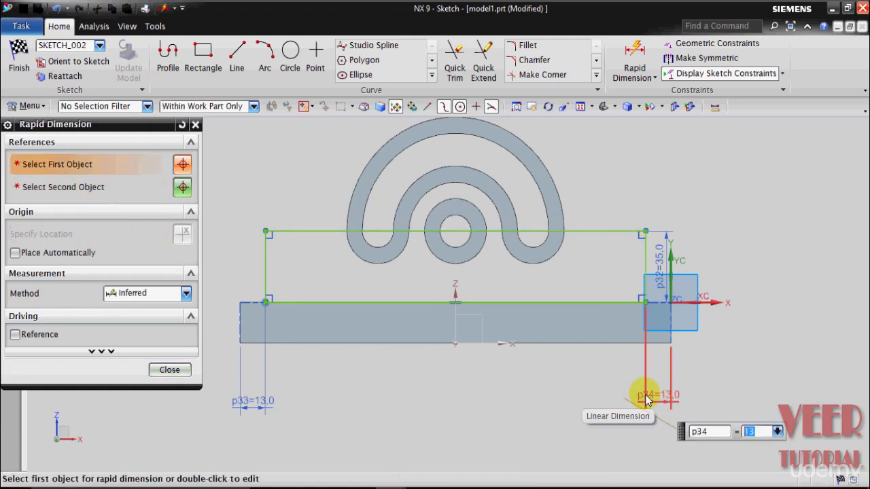
click(163, 370)
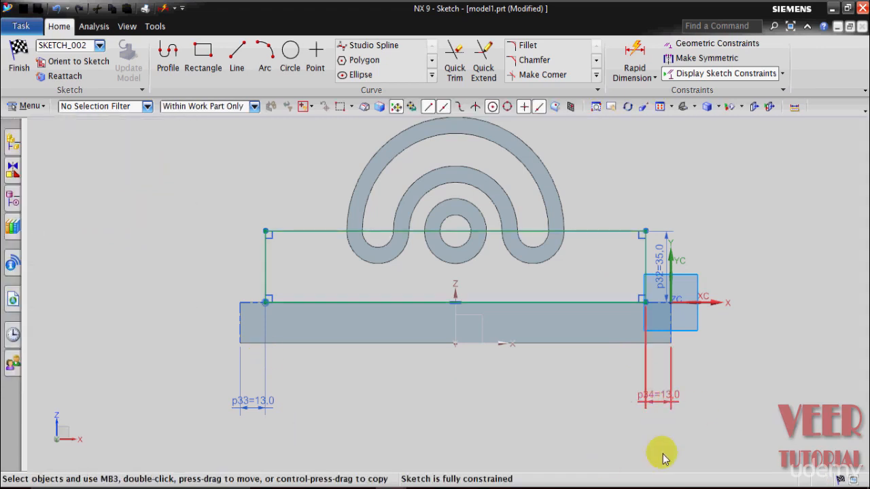
- Trim away the rectangle's upper horizontal line and close Quick Trim
click(456, 72)
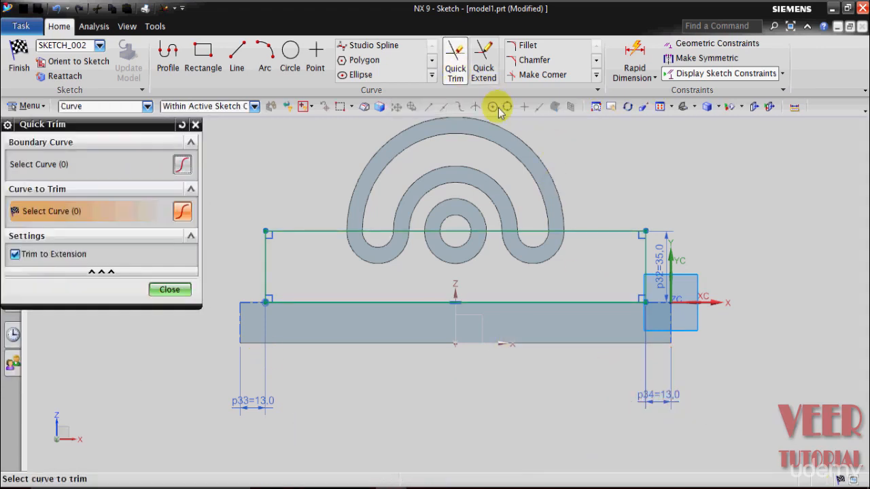
click(593, 235)
click(169, 289)
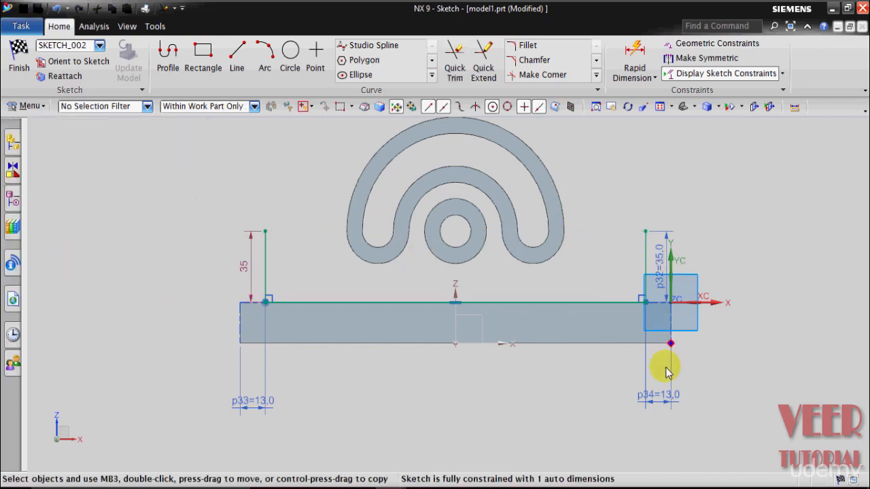
- Start Project Curve and select the arched band's outer arc plus the two long arcs and two small end arcs enclosing its slot
scroll(604, 233, up, 2)
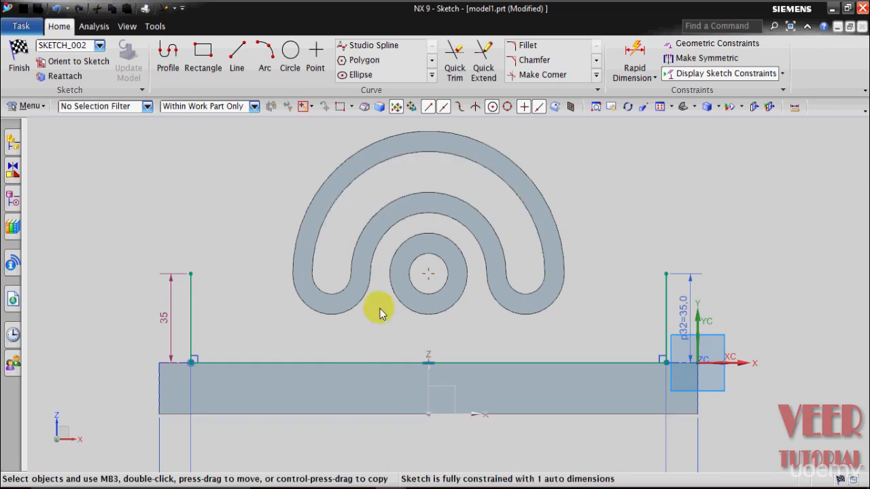
click(430, 77)
click(454, 105)
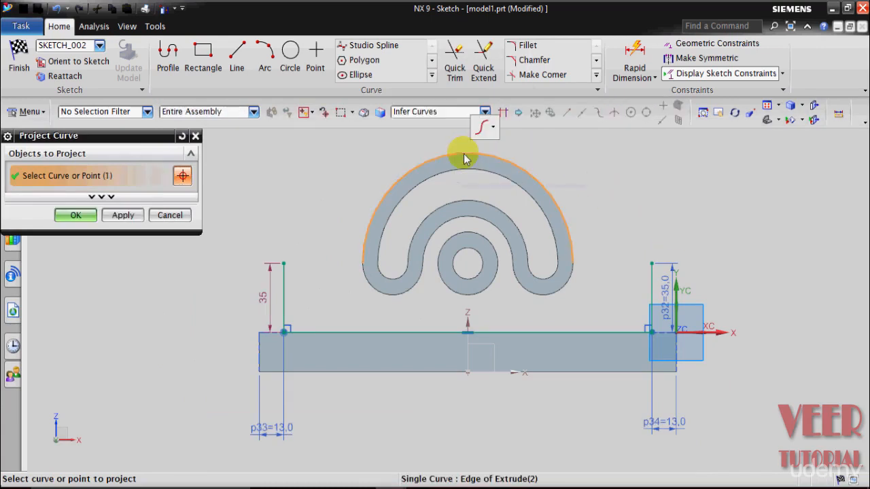
click(464, 154)
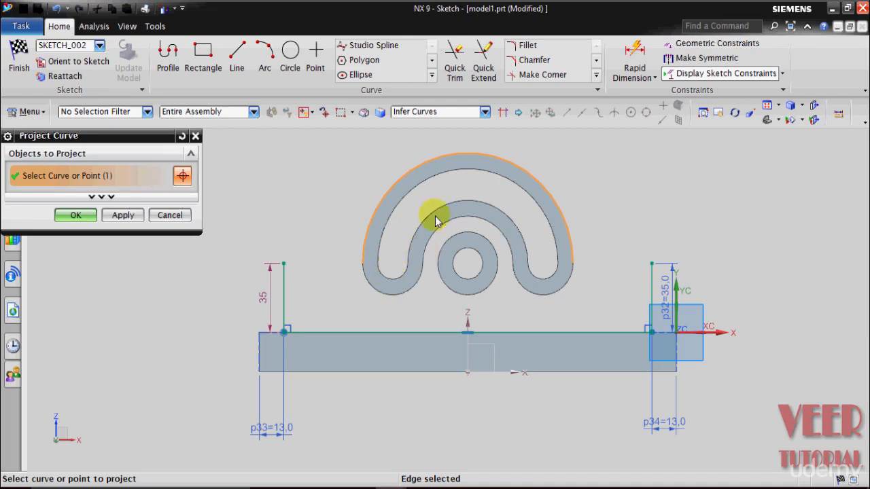
click(447, 190)
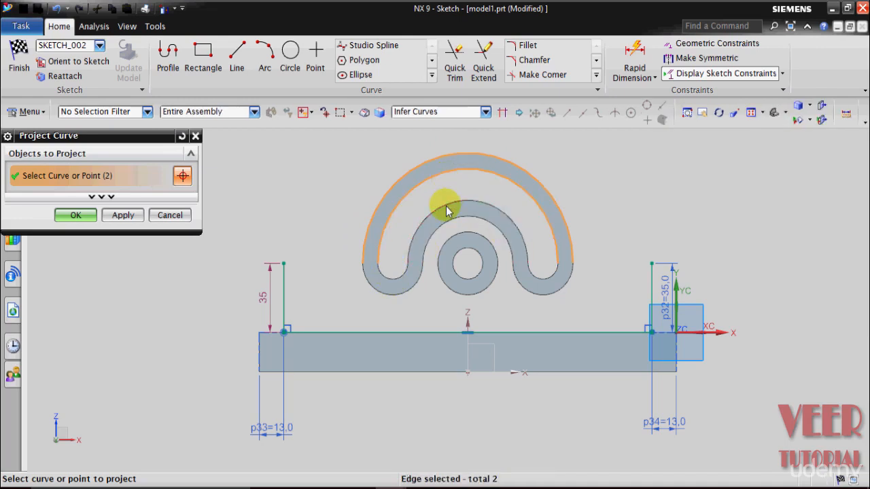
click(388, 278)
click(548, 266)
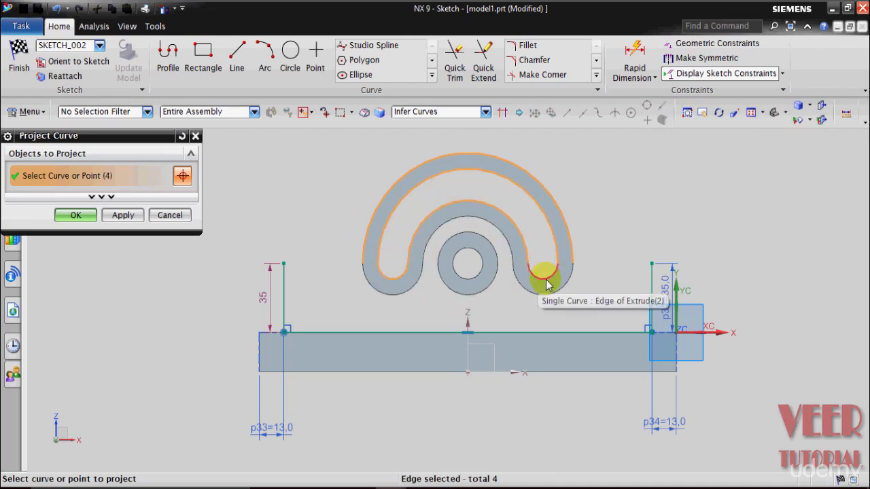
click(547, 284)
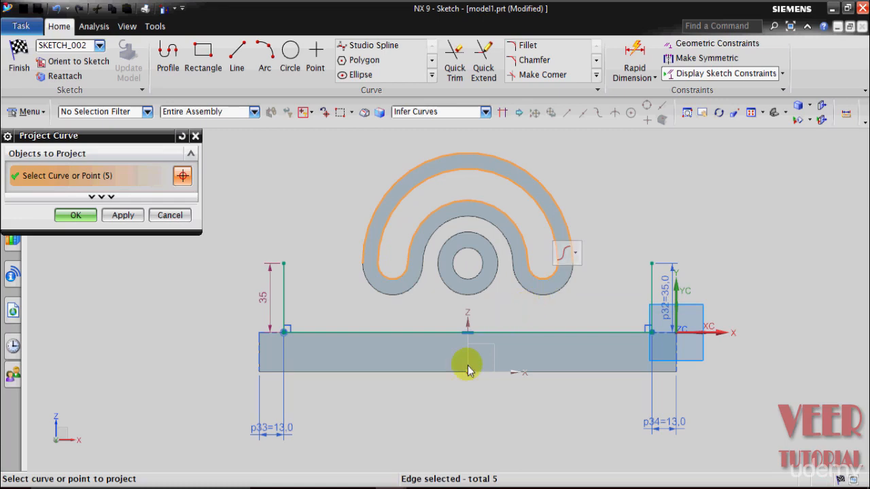
- Switch to model 6.prt, inspect the arc slots and central ring on the finished bracket, and return to model1.prt
click(356, 462)
middle_drag(375, 414, 260, 374)
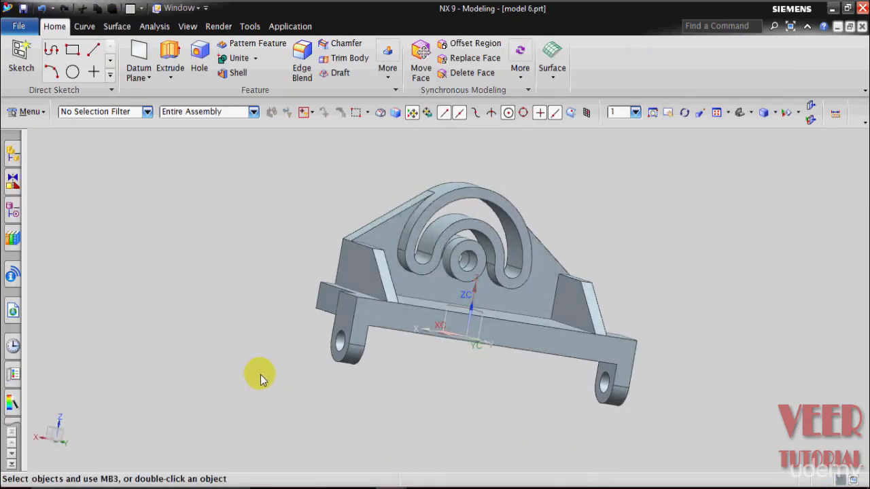
middle_drag(723, 258, 563, 268)
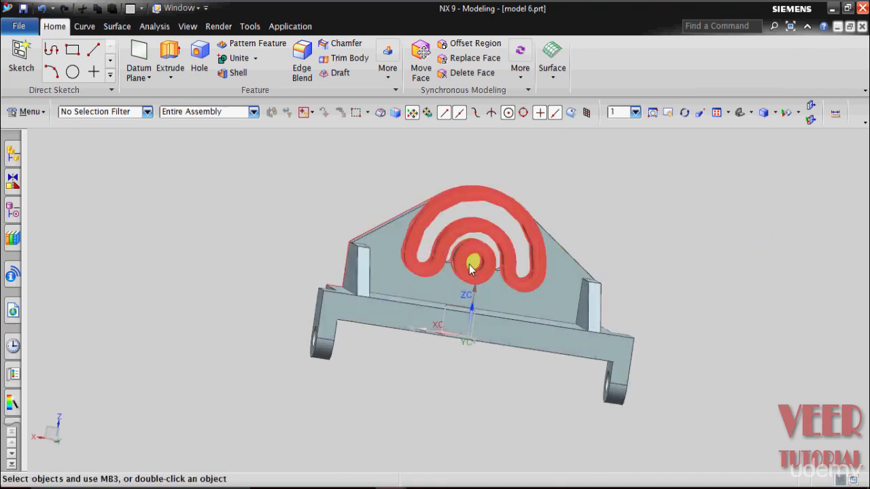
scroll(476, 262, up, 3)
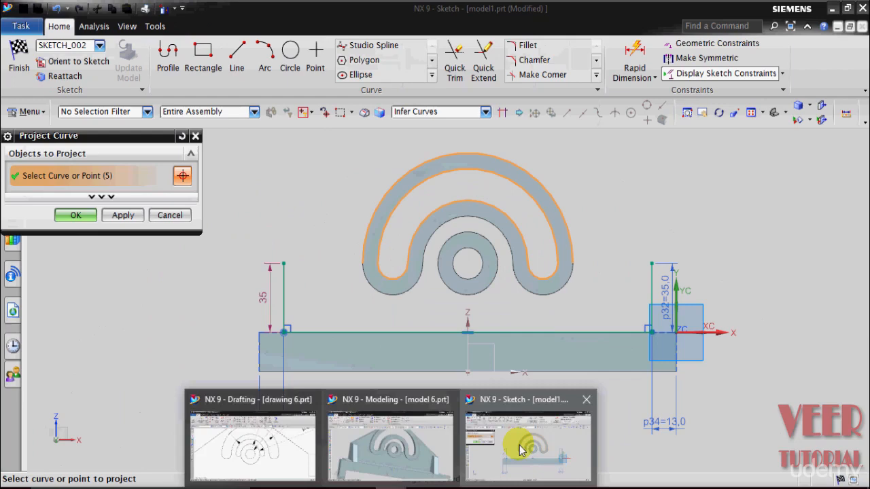
click(524, 389)
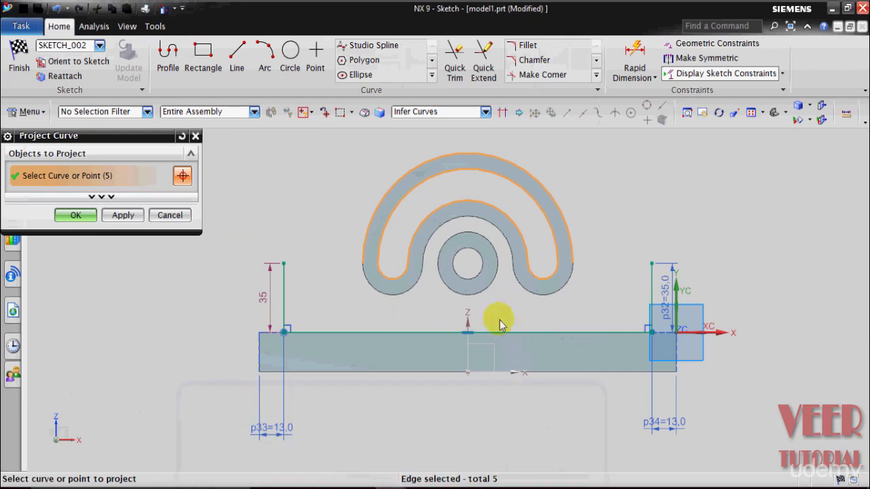
- Add the arched band's innermost arc and both circles of the central ring to the selection and project all the curves
click(457, 226)
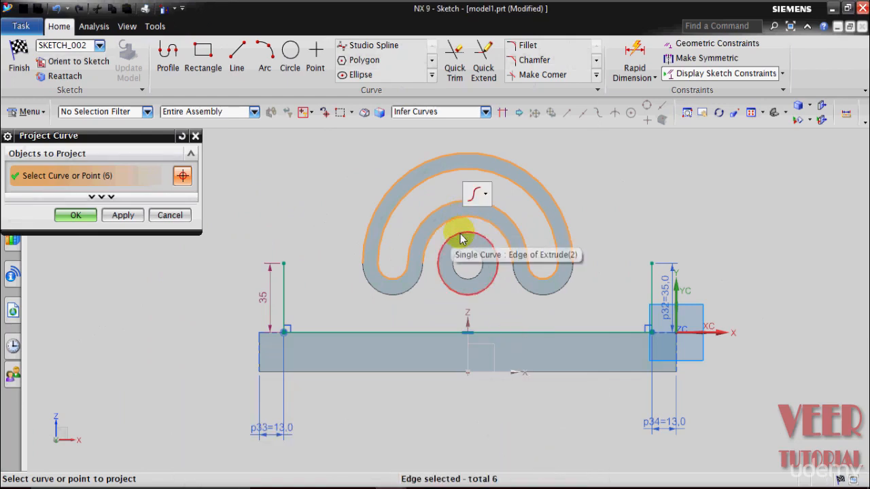
scroll(460, 239, up, 2)
click(485, 267)
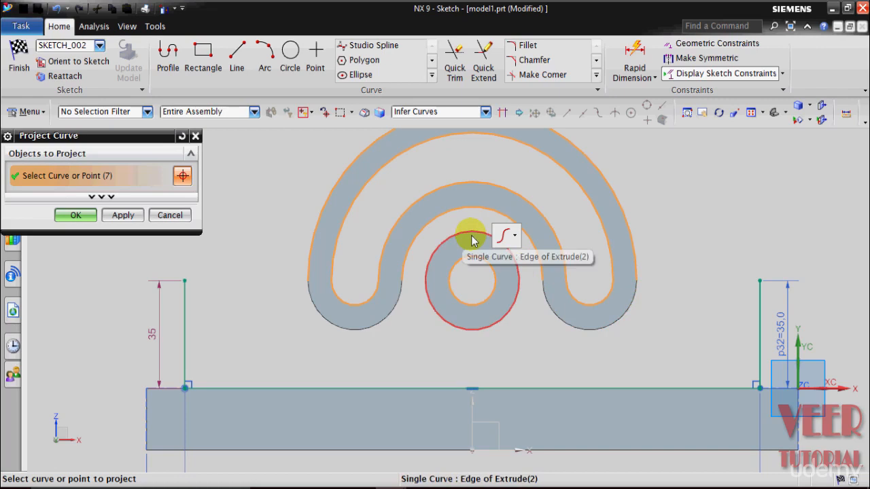
click(473, 241)
click(551, 248)
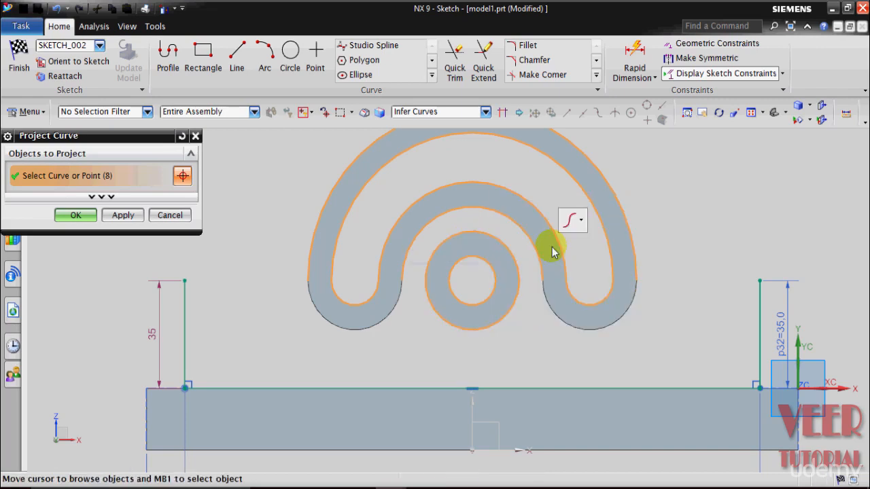
click(75, 214)
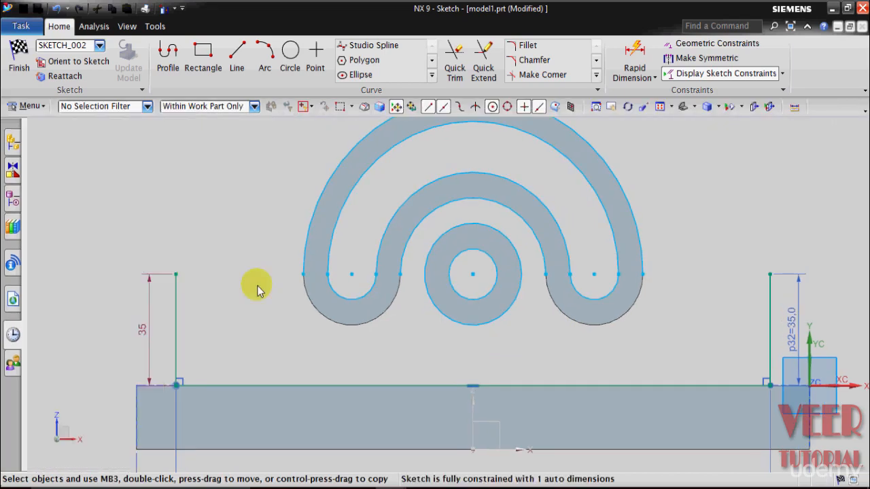
- Draw a line from the left upright's upper endpoint to the projected outer arc, tangent to it
scroll(265, 353, down, 2)
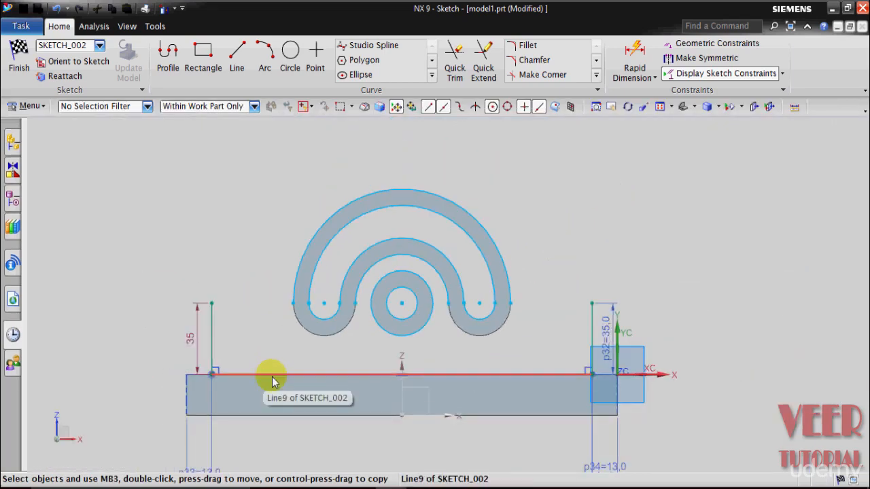
click(237, 68)
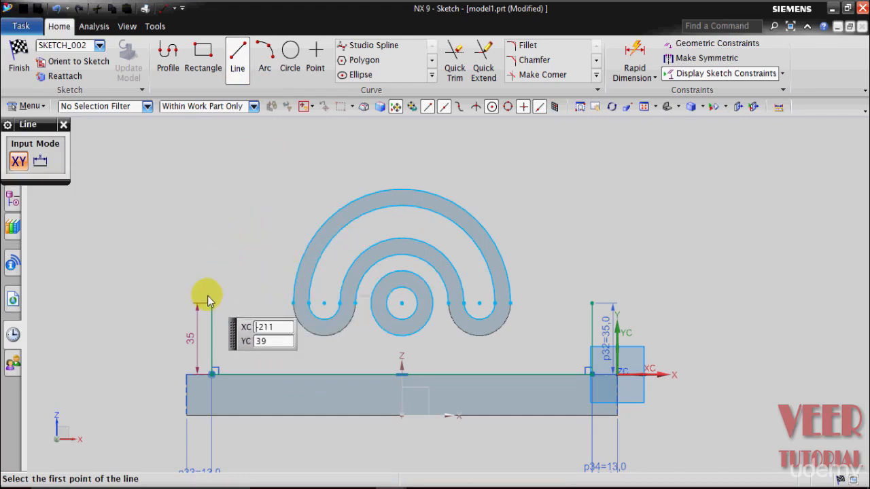
scroll(193, 272, up, 1)
click(215, 311)
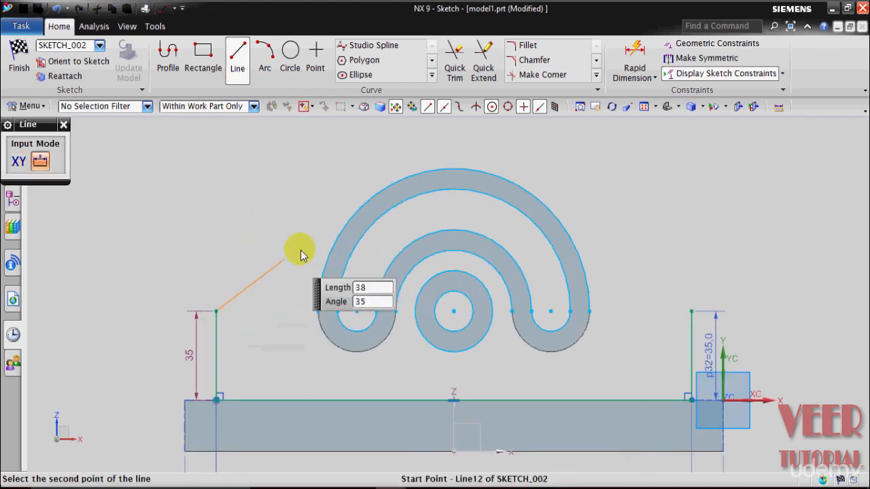
scroll(384, 180, up, 1)
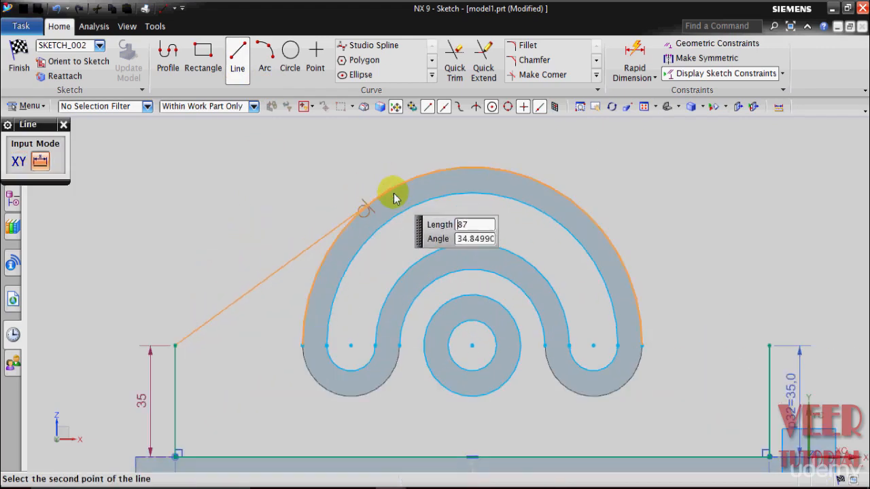
click(362, 207)
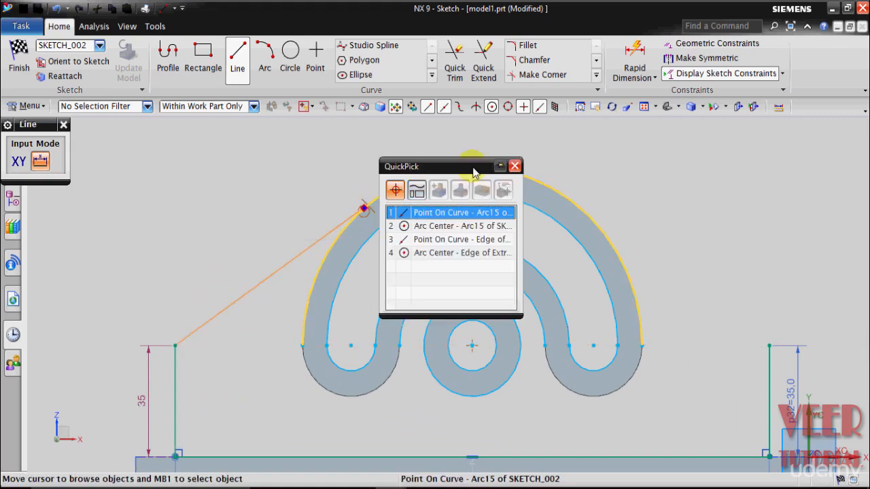
click(443, 213)
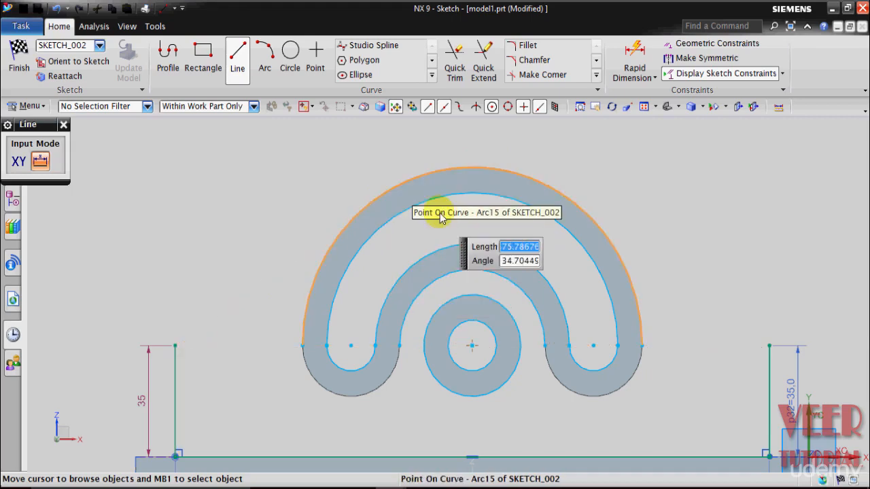
- Draw a matching tangent line from the right upright's upper endpoint to the outer arc and close the Line tool
click(770, 346)
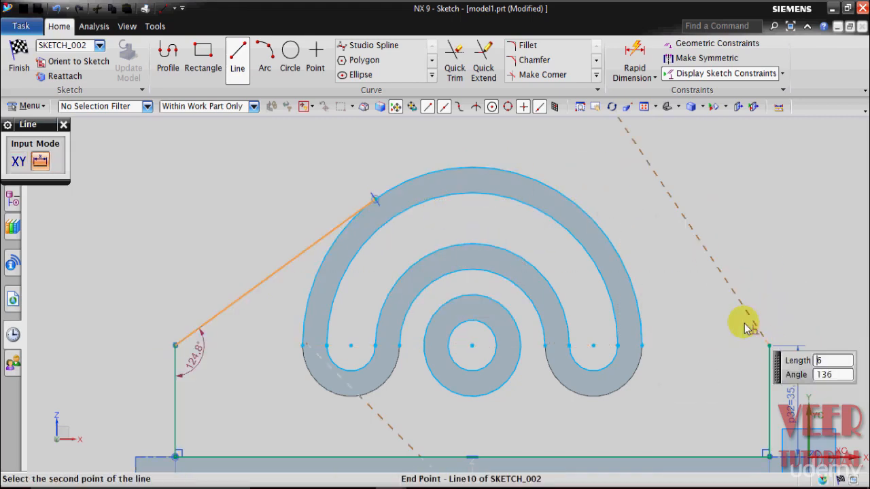
click(578, 199)
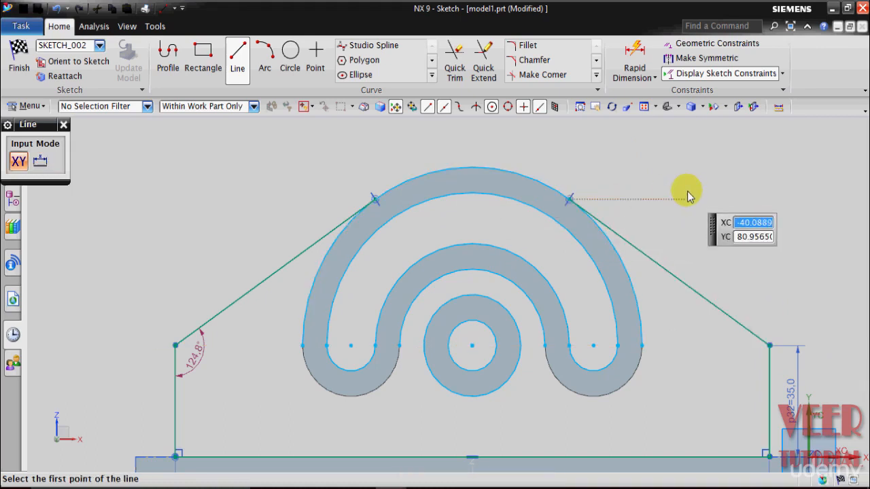
scroll(679, 184, up, 3)
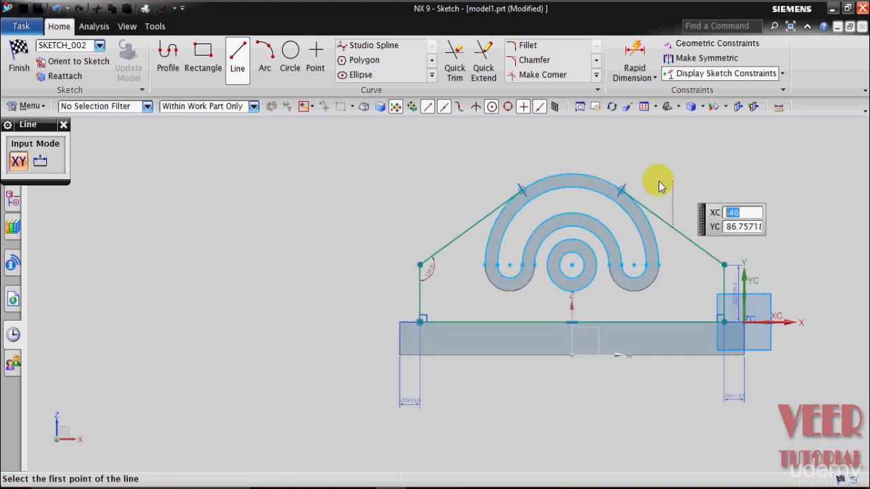
click(64, 126)
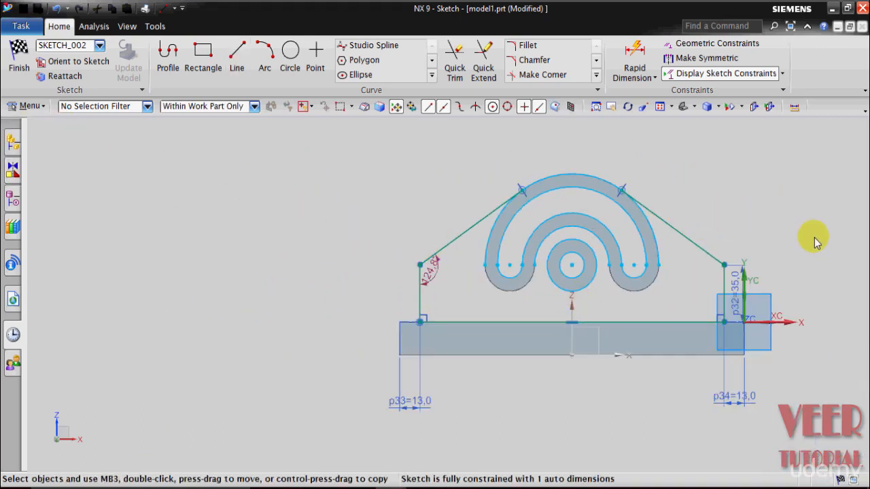
- Try to trim the outer arc's left and right segments below the two tangent points with Quick Trim
scroll(815, 243, down, 1)
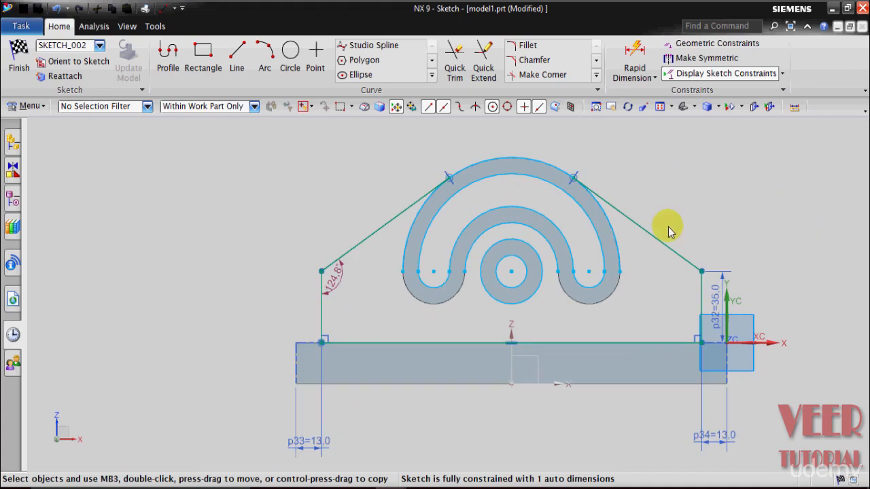
scroll(611, 170, down, 1)
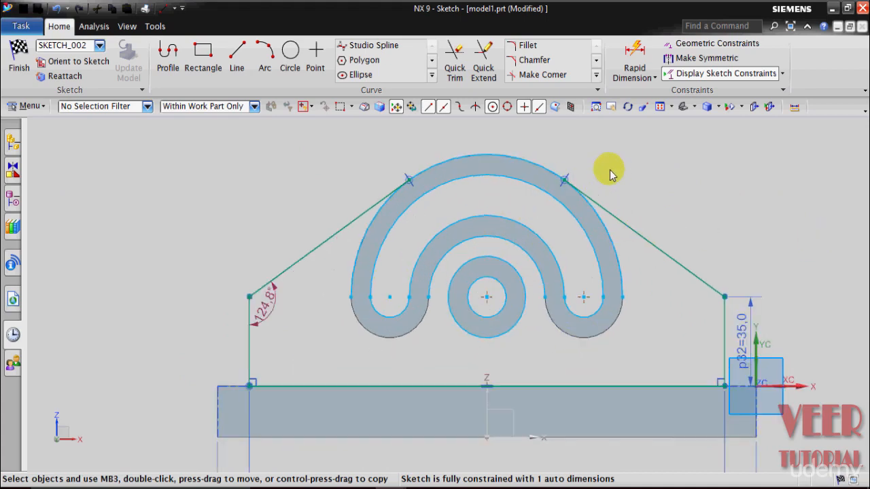
click(454, 81)
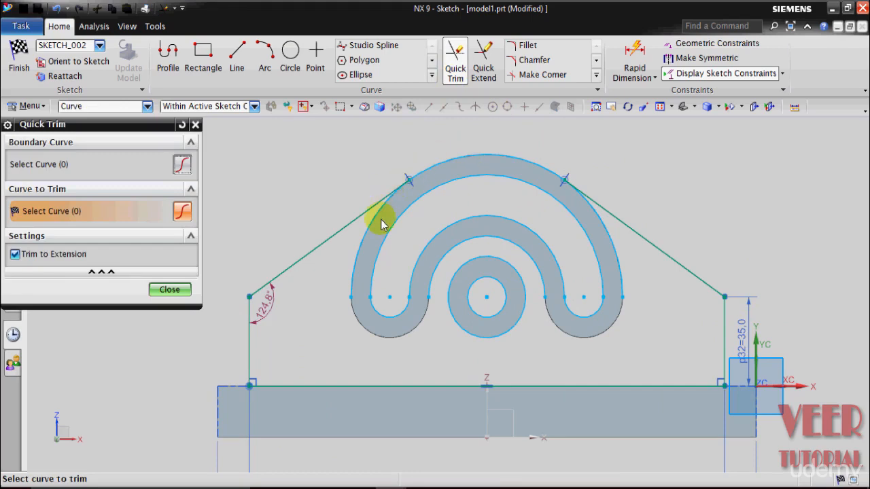
scroll(377, 231, down, 2)
click(347, 231)
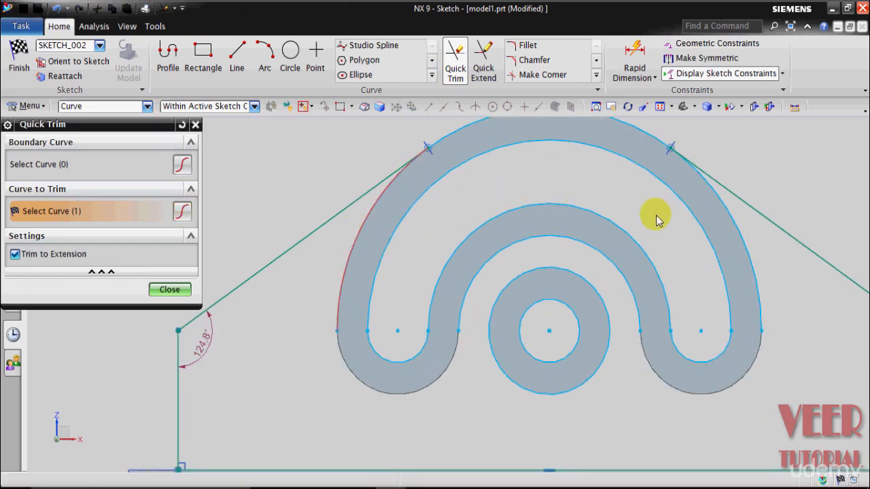
click(759, 261)
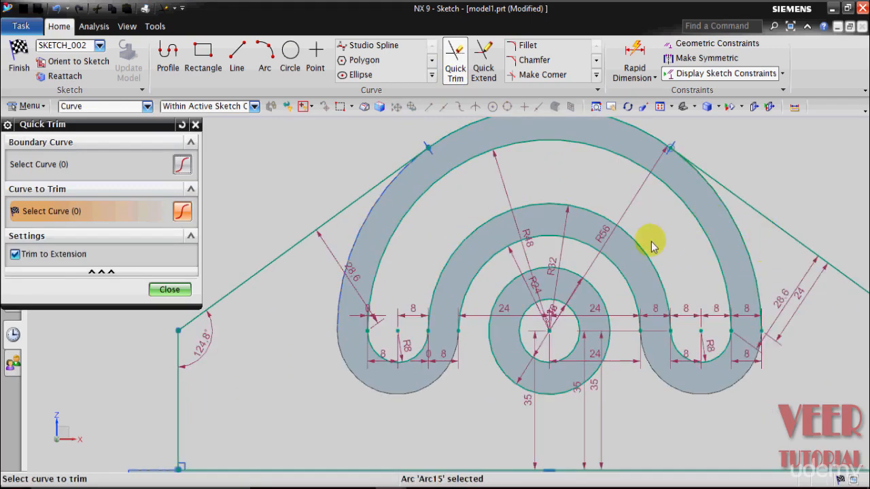
scroll(650, 246, up, 2)
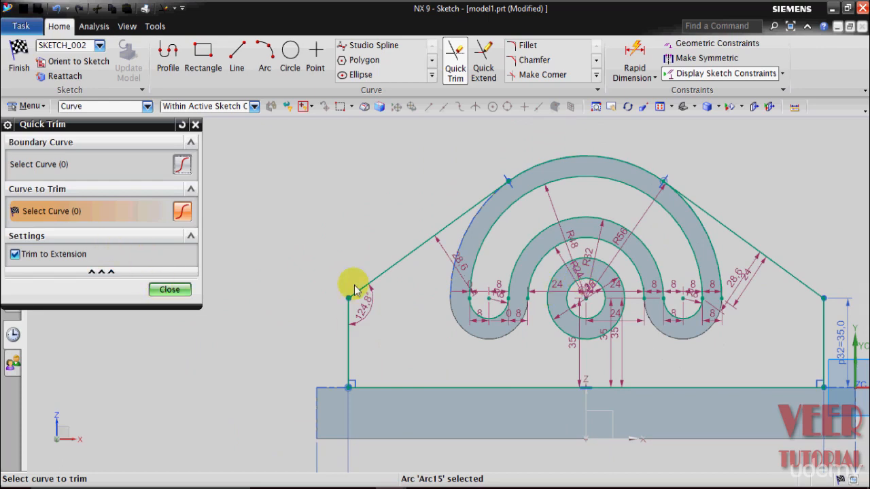
click(170, 288)
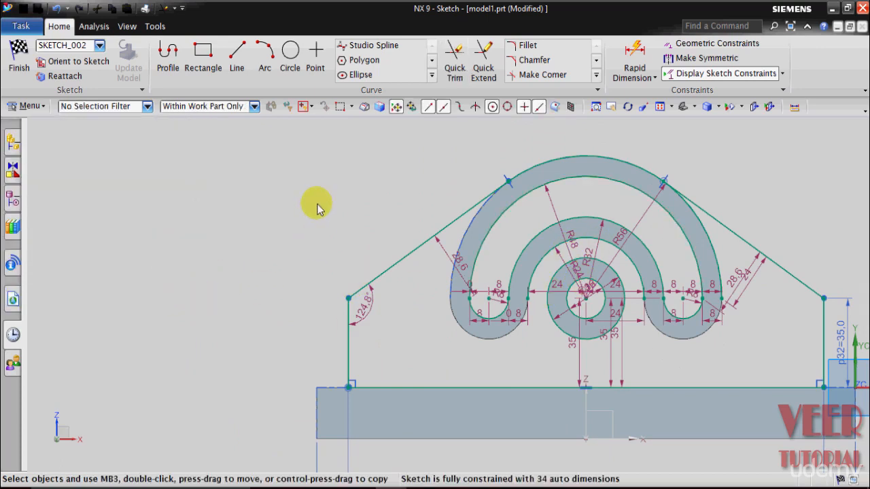
- Turn off Continuous Auto Dimensioning for the sketch
click(782, 75)
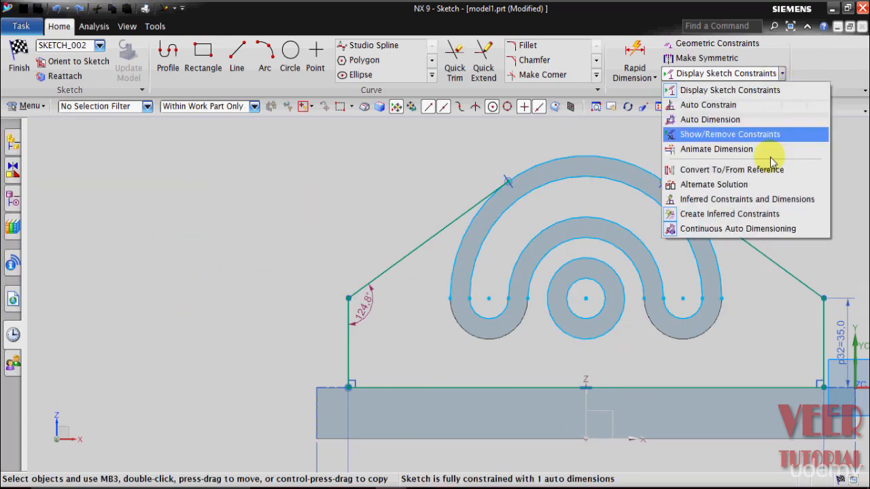
click(726, 228)
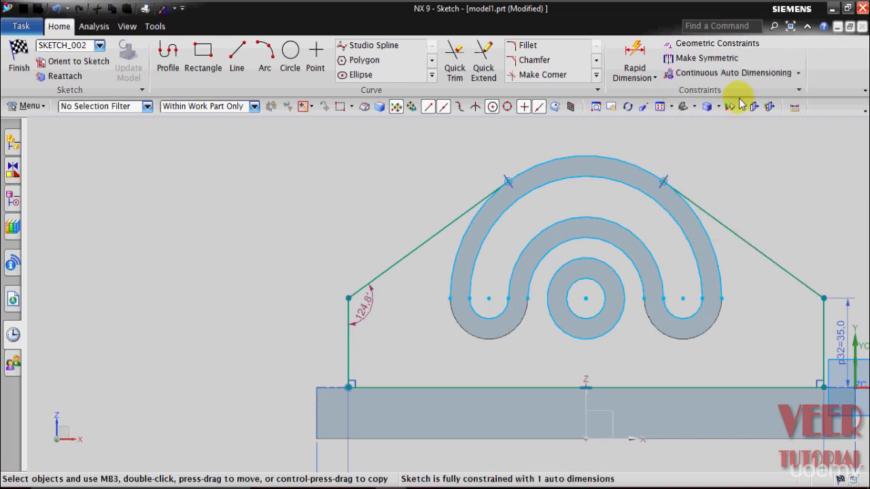
- Trim away the outer arc's left and right portions below the two tangent points with Quick Trim
scroll(817, 221, down, 1)
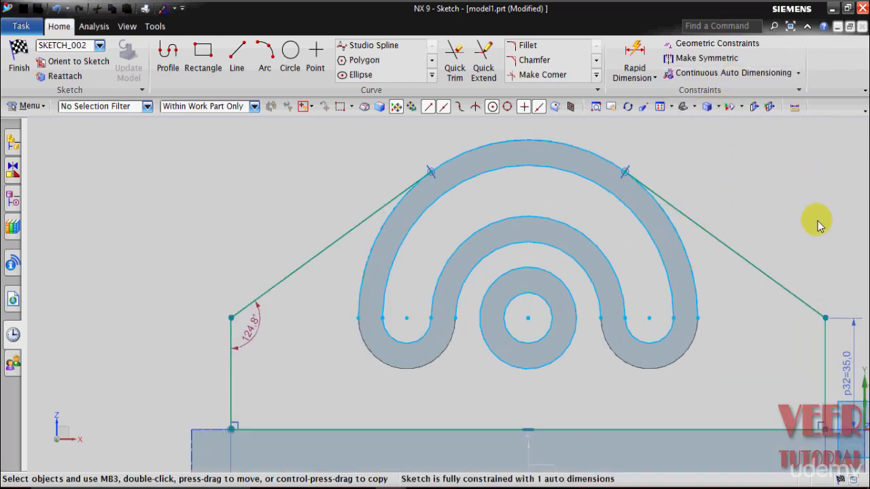
click(455, 60)
click(374, 236)
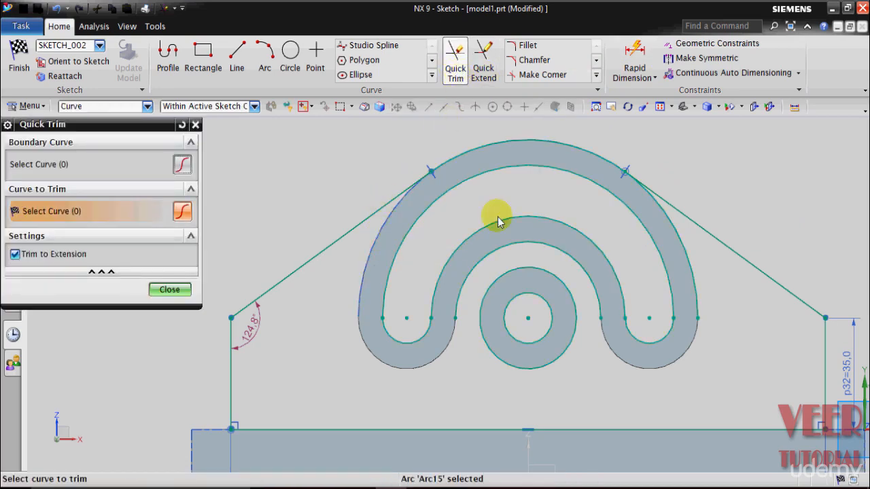
click(689, 259)
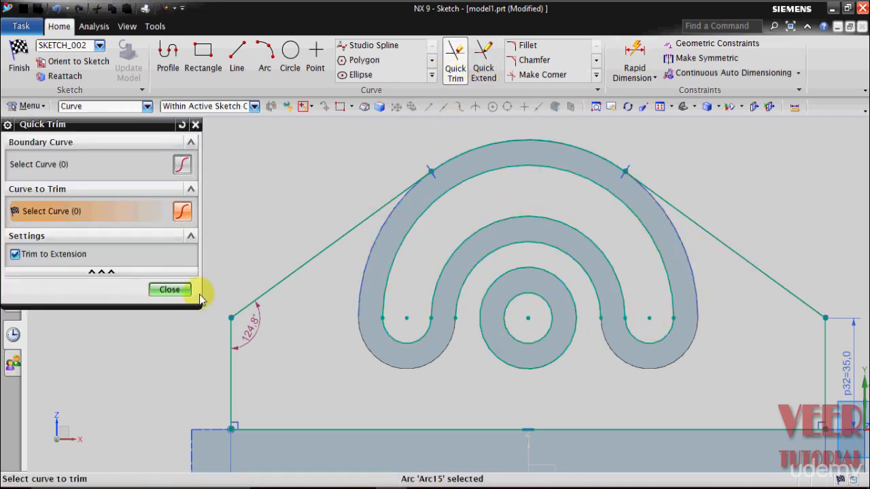
scroll(571, 384, up, 2)
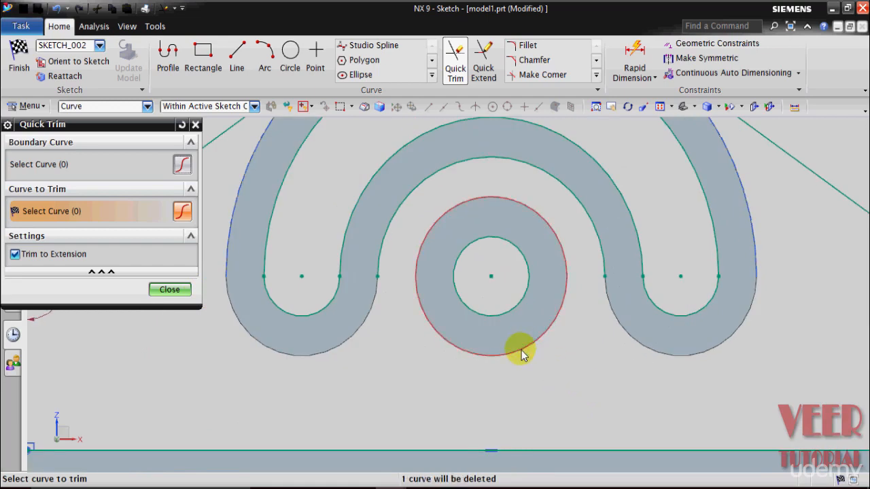
click(170, 289)
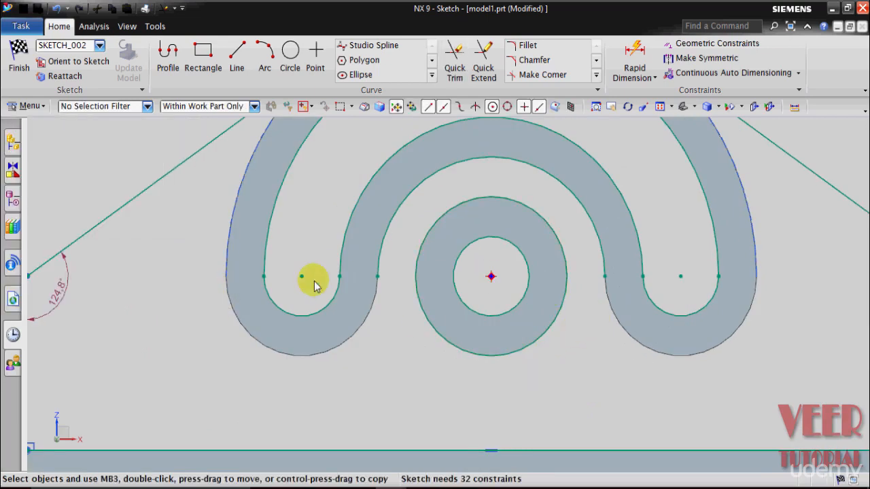
- Draw a horizontal helper line about 19 mm long from the concentric circles' centre, extending past the larger central circle
scroll(439, 319, down, 3)
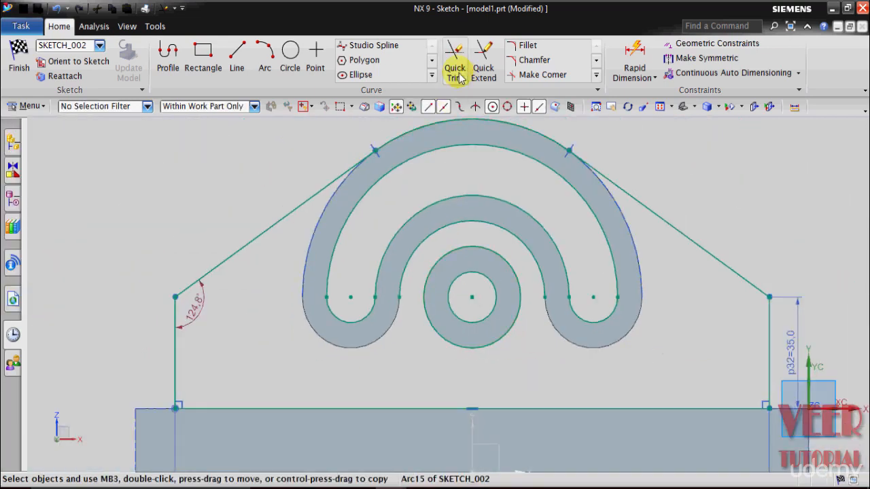
click(235, 63)
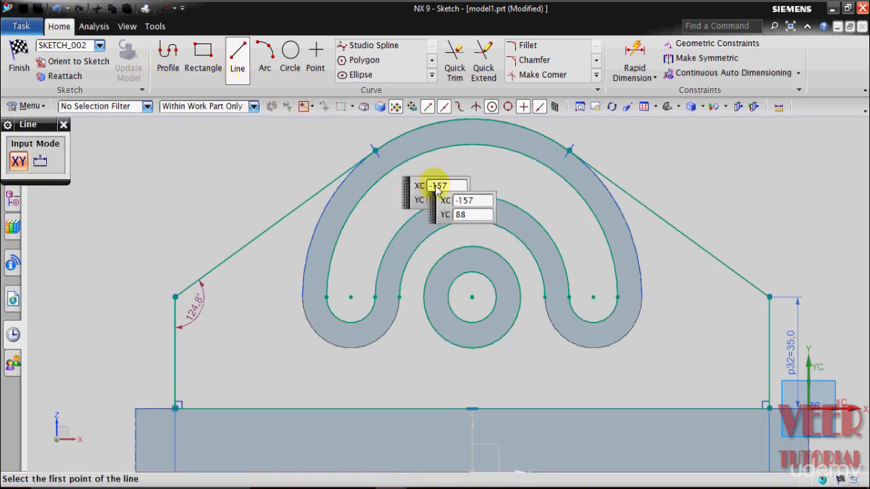
click(471, 297)
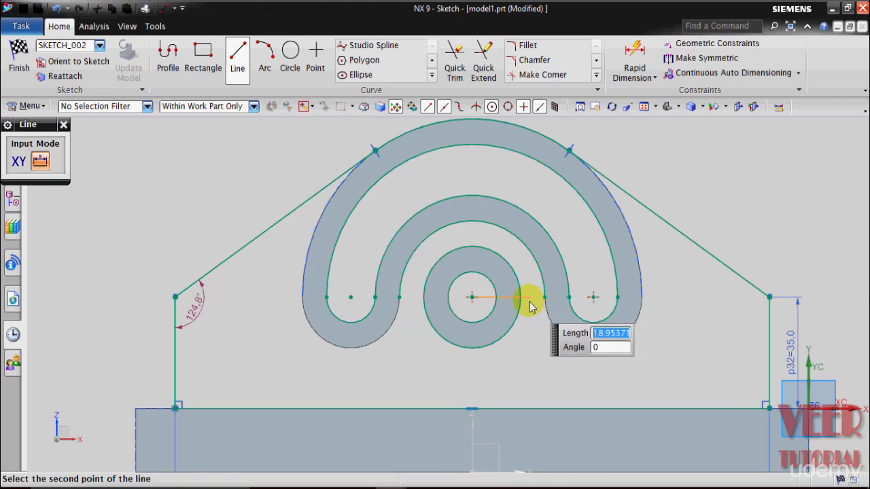
click(530, 306)
- Trim the lower half of the larger central circle with Quick Trim, using the horizontal helper line as the boundary curve
click(454, 65)
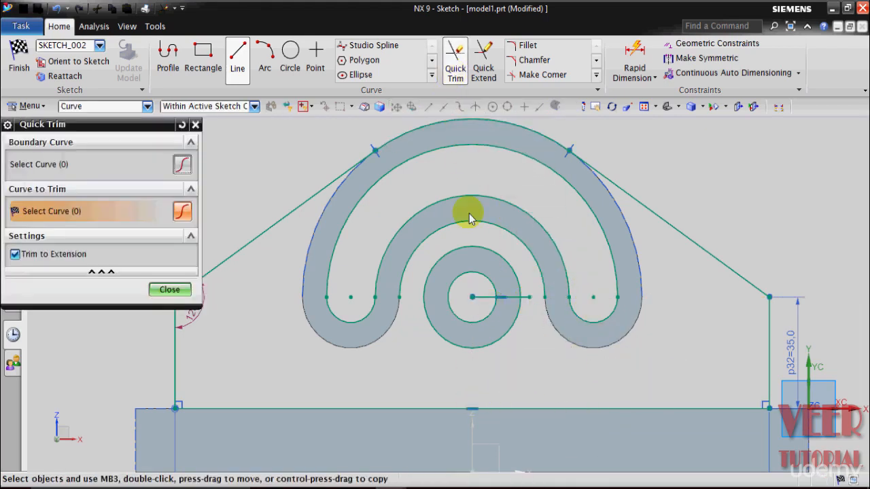
scroll(455, 347, up, 3)
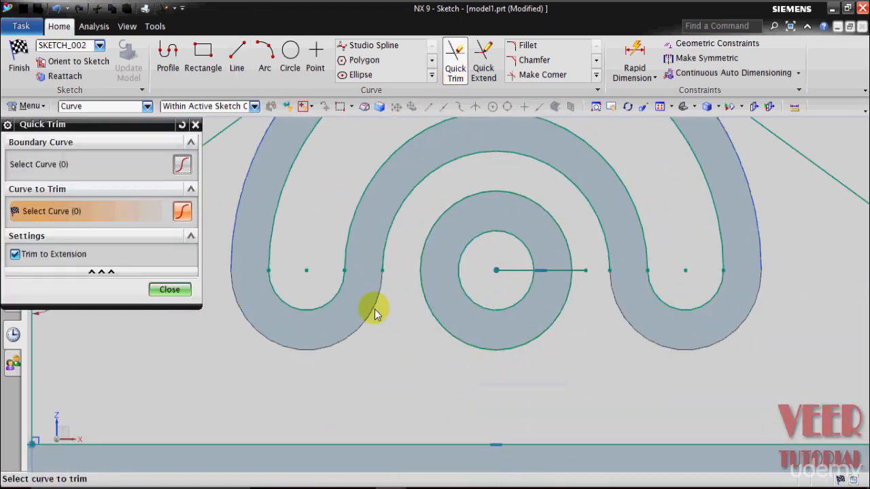
click(63, 164)
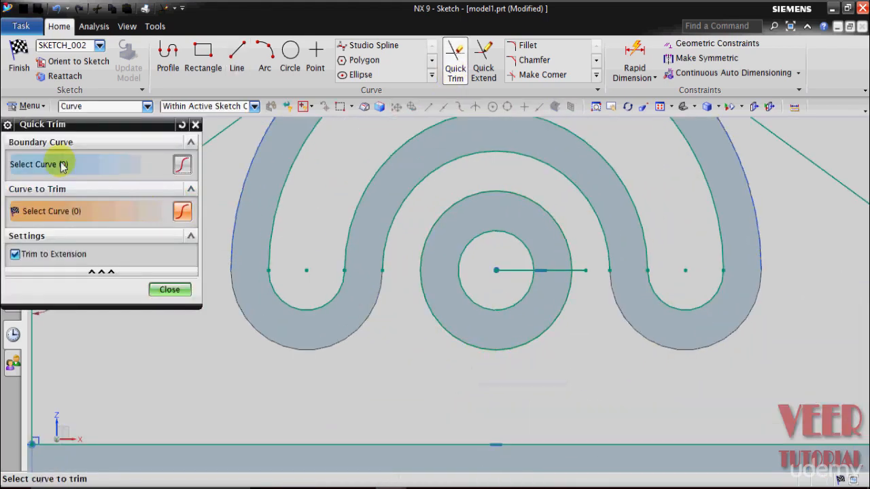
click(523, 275)
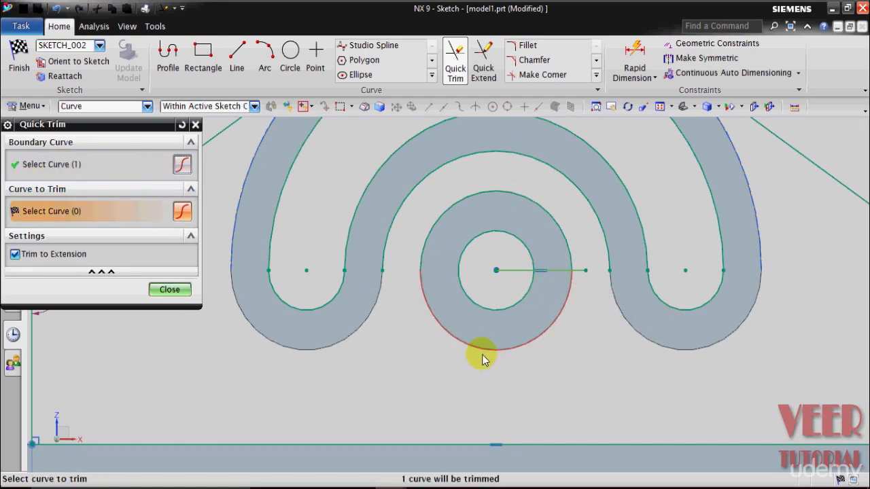
click(481, 352)
click(170, 290)
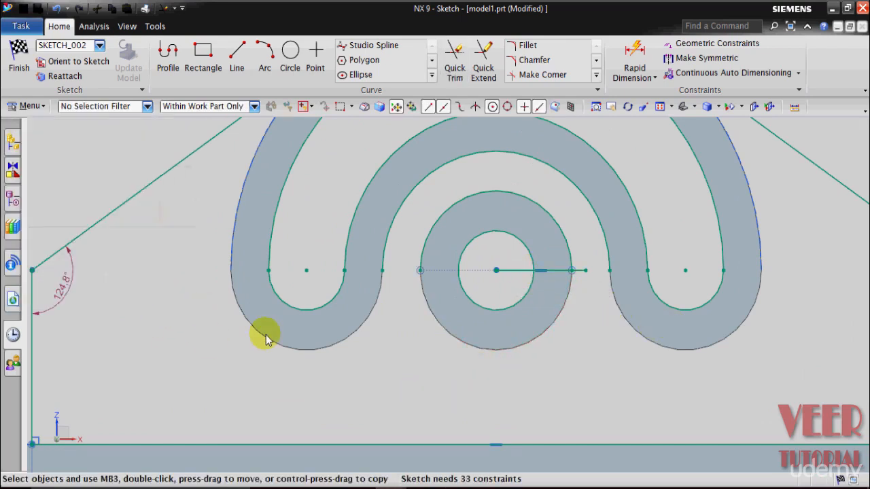
- Delete the horizontal helper line from the central circle
right_click(520, 271)
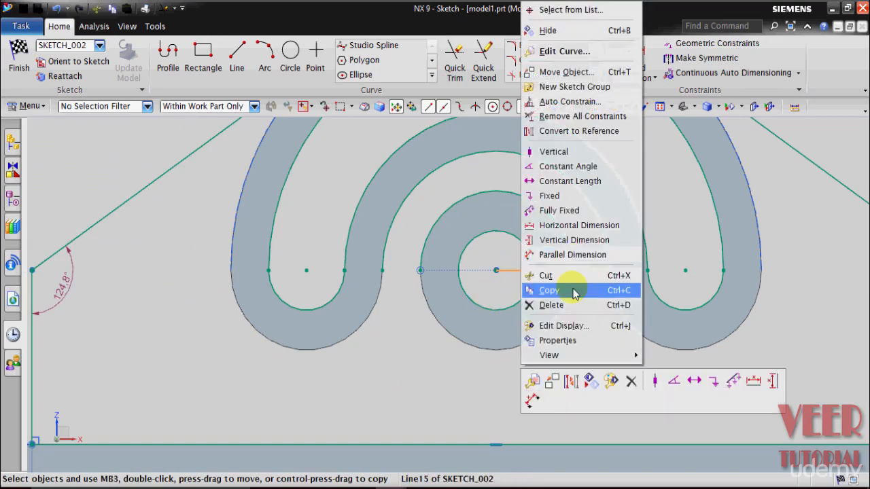
click(551, 305)
scroll(470, 310, down, 4)
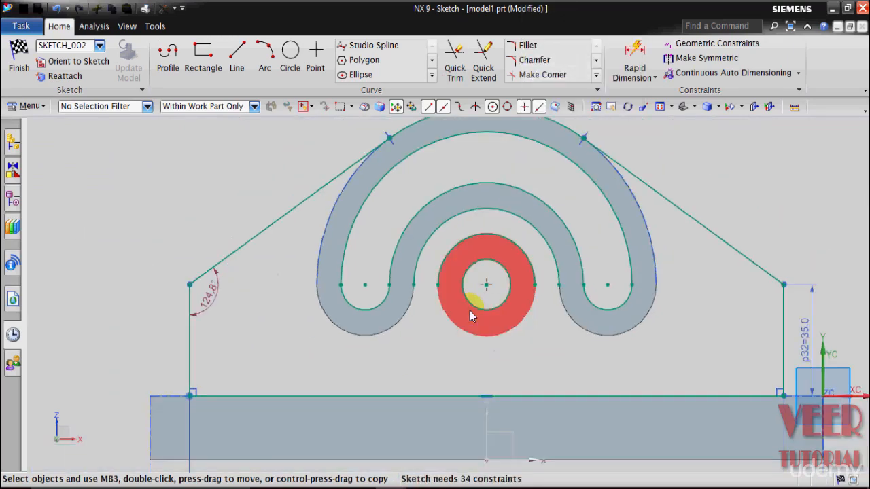
- Draw two horizontal lines joining the inner slot arc's endpoints to the central semicircle's left and right endpoints
scroll(462, 234, up, 2)
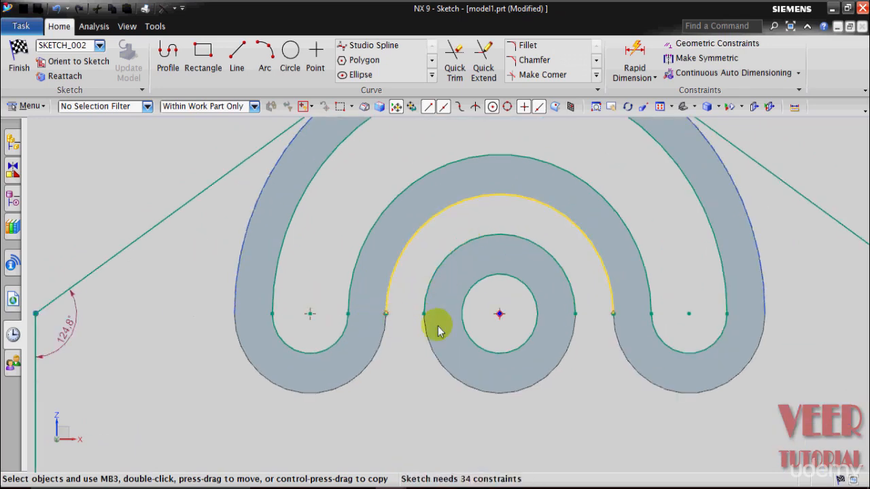
scroll(433, 322, down, 1)
scroll(546, 328, up, 2)
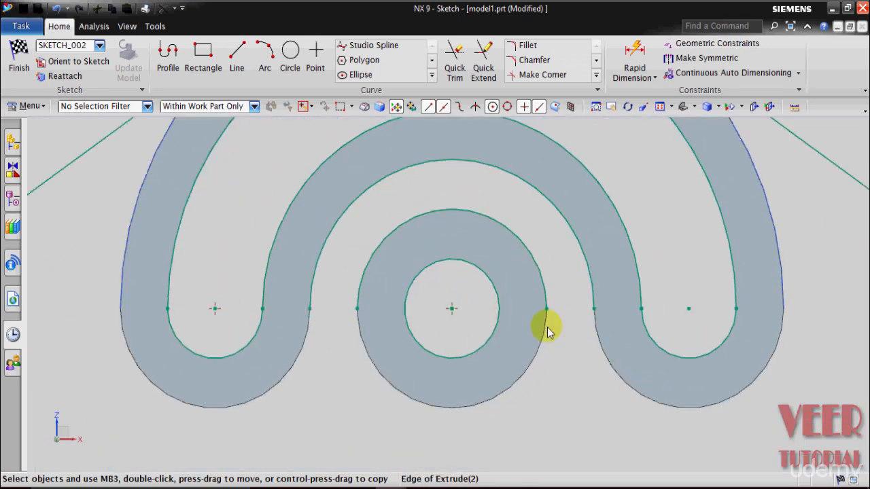
click(308, 312)
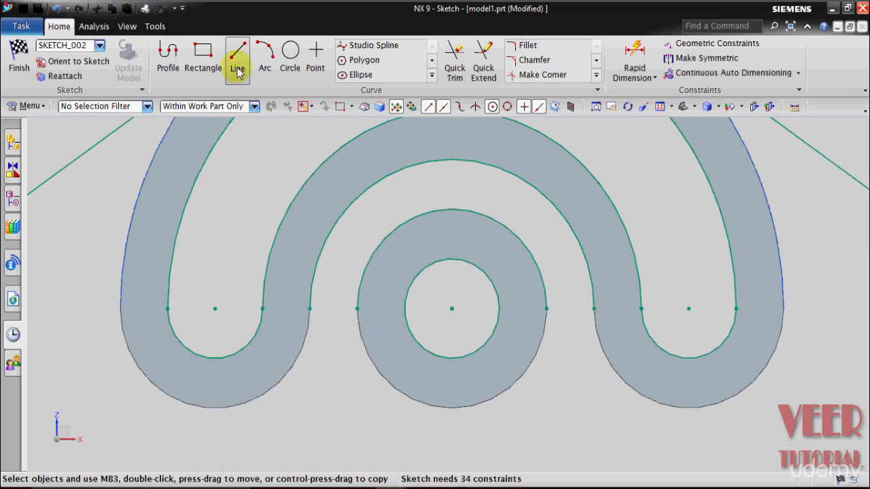
click(237, 58)
scroll(301, 297, up, 3)
click(316, 320)
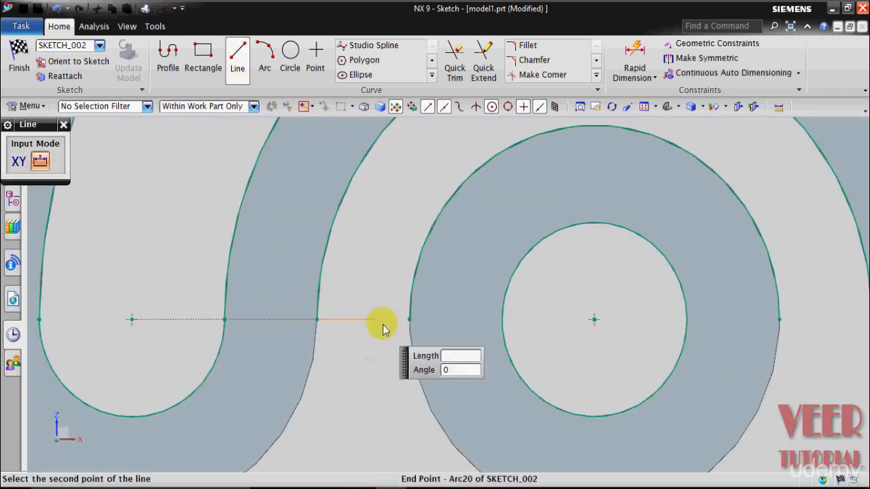
click(410, 325)
scroll(732, 344, down, 2)
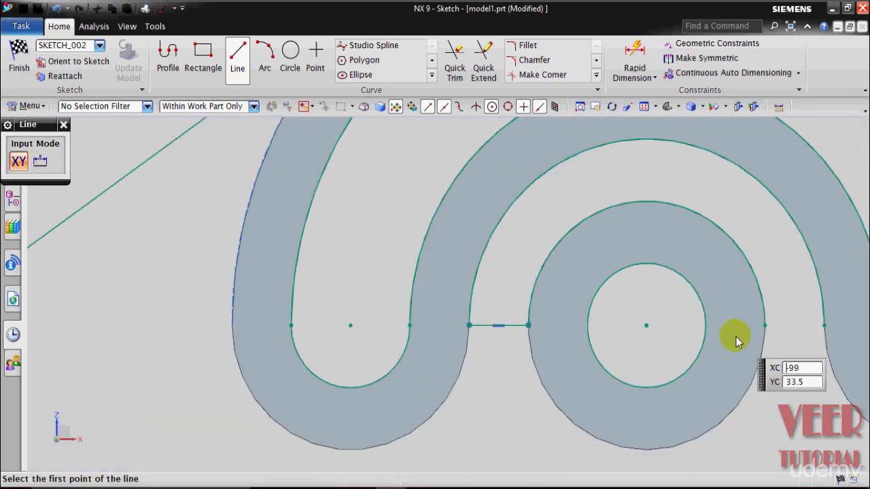
scroll(780, 334, up, 1)
click(739, 326)
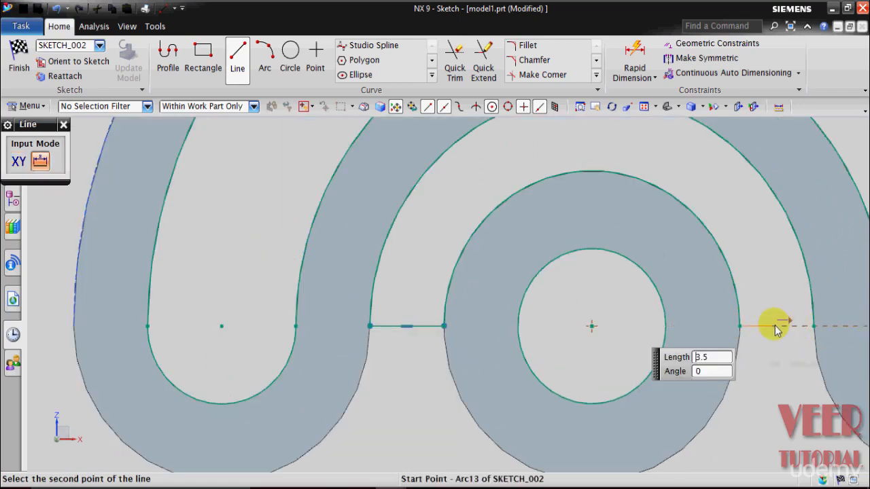
click(814, 326)
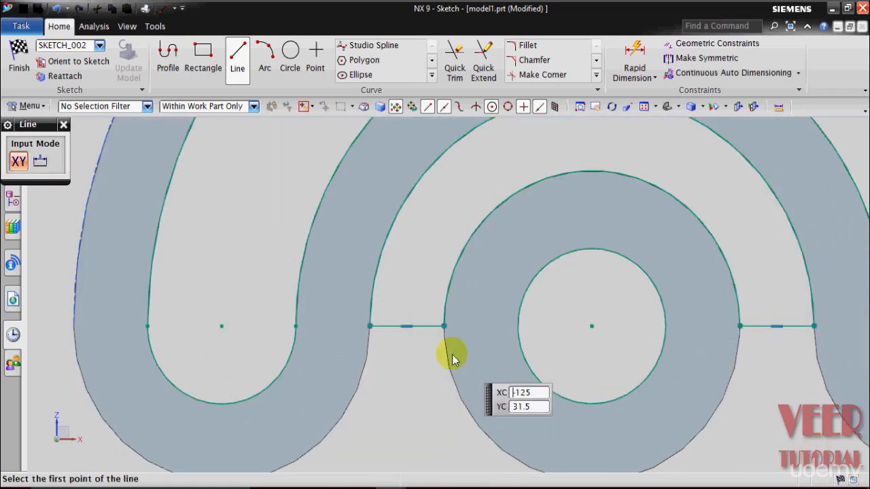
- Draw a 4 mm radius, 180° arc below the left connecting line, centred on its midpoint and joining its endpoints
click(265, 68)
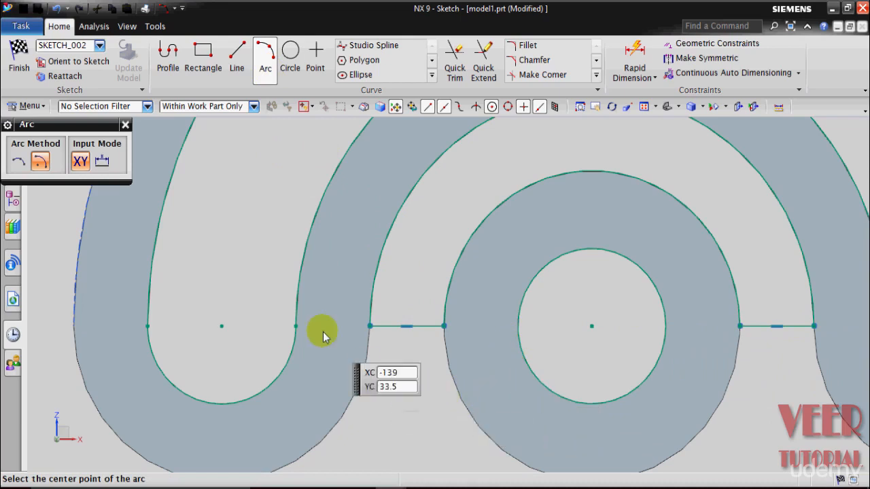
click(409, 329)
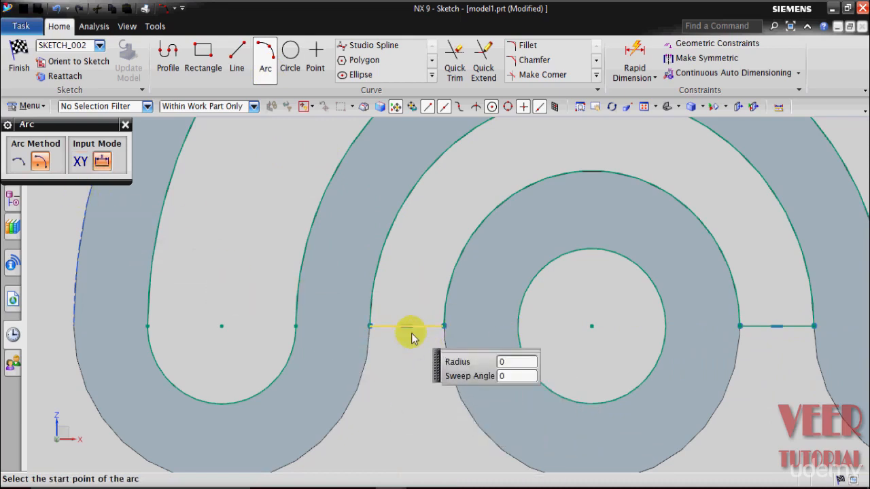
click(369, 326)
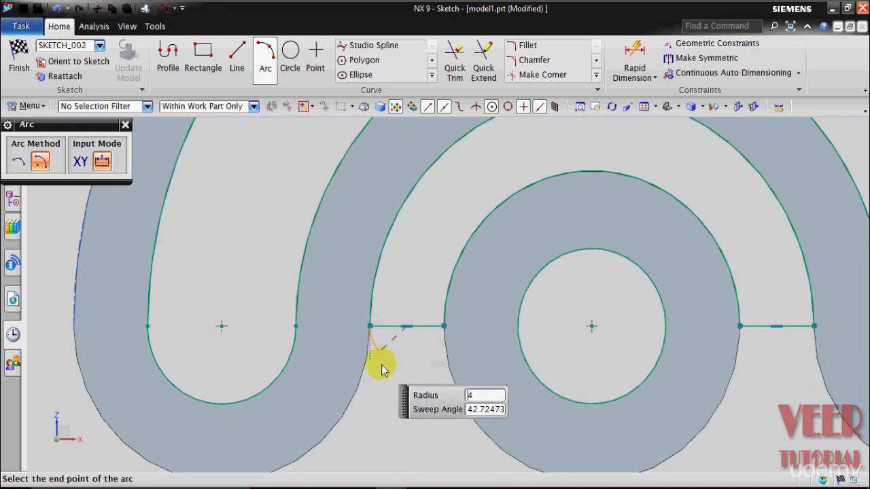
click(445, 327)
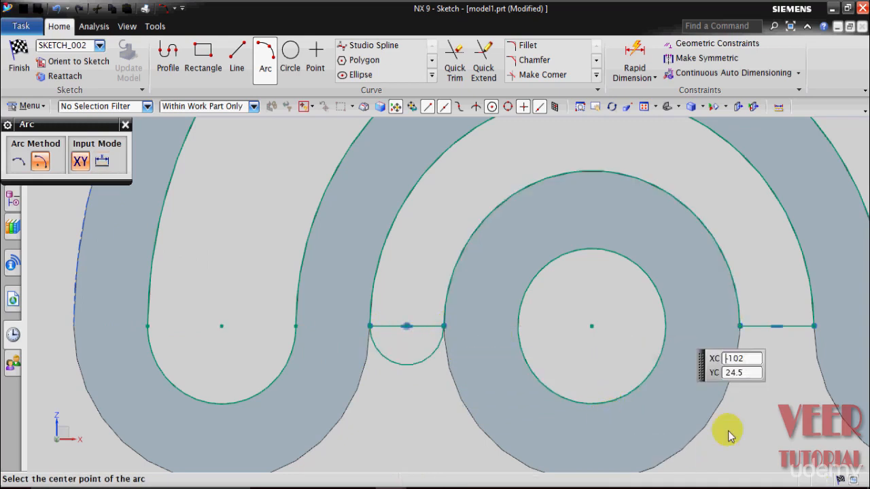
- Draw a matching 4 mm radius, 180° arc below the right connecting line, centred on its midpoint, and close the Arc tool
click(778, 328)
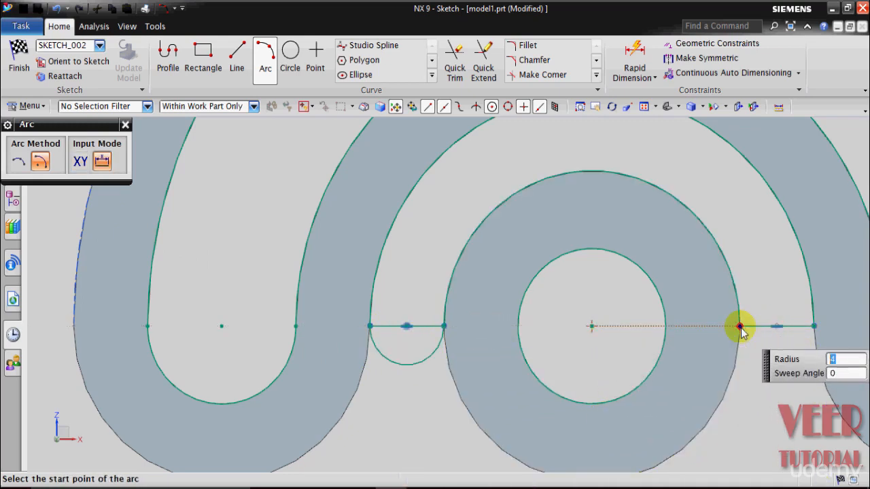
click(740, 329)
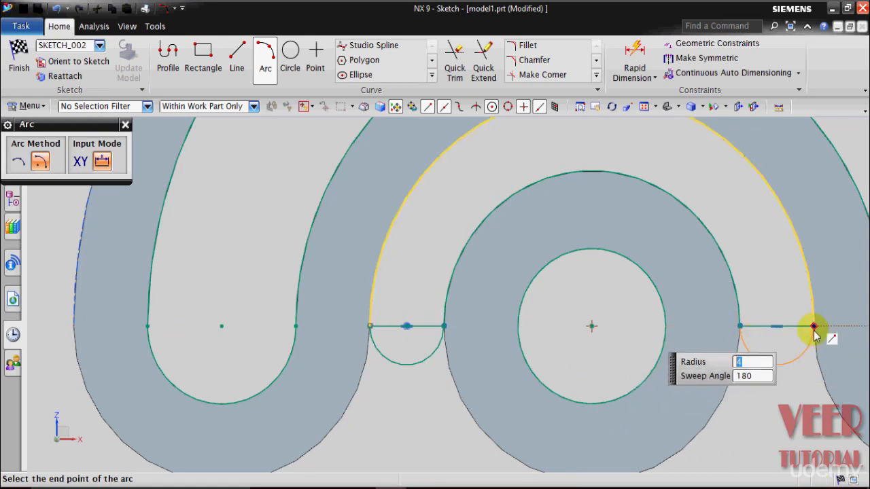
click(813, 329)
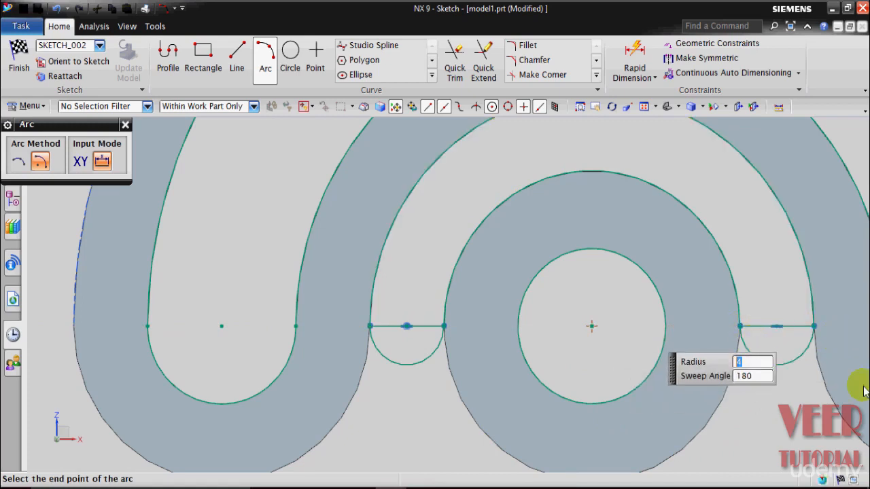
click(125, 124)
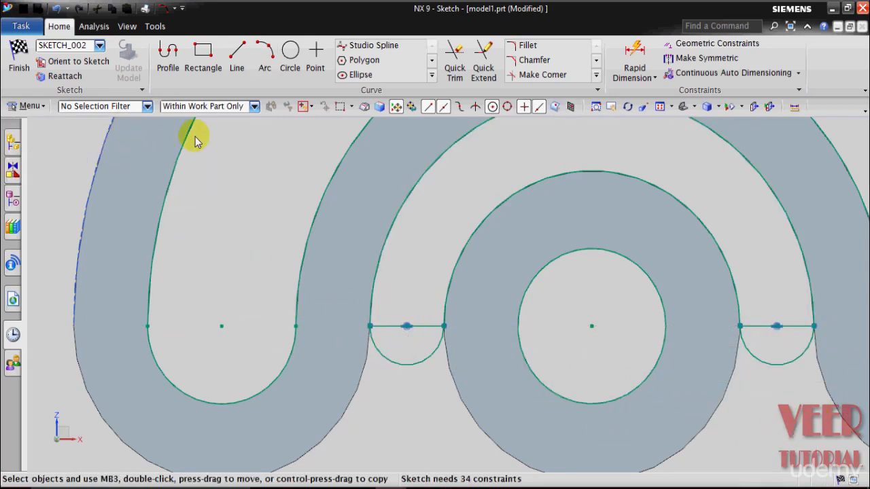
- Delete both short horizontal connecting lines above the small end arcs
click(422, 325)
click(766, 332)
right_click(764, 328)
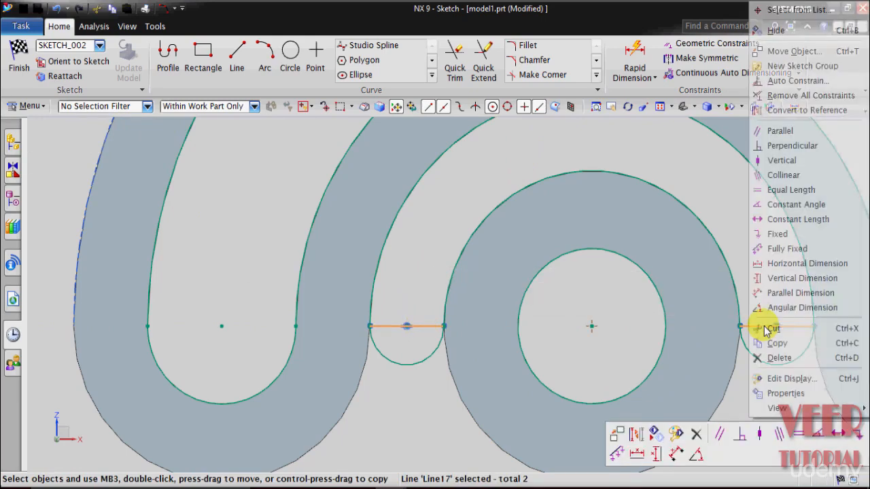
click(769, 355)
scroll(583, 307, down, 6)
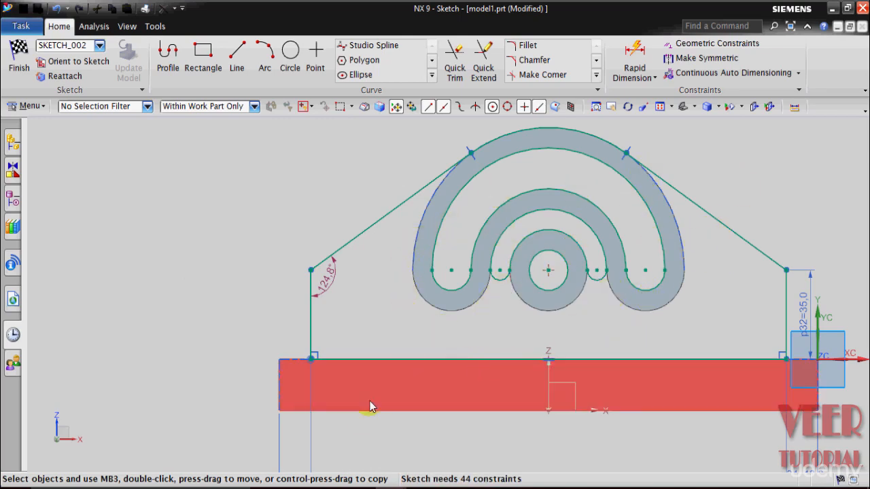
- Finish the sketch and extrude the upright plate profile 14 mm in the reversed direction, towards the base plate, with no Boolean
click(21, 71)
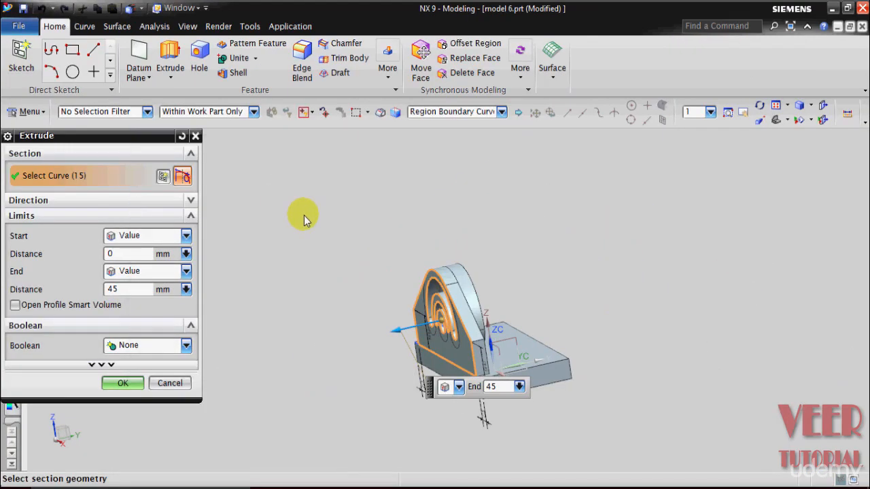
middle_drag(633, 314, 400, 335)
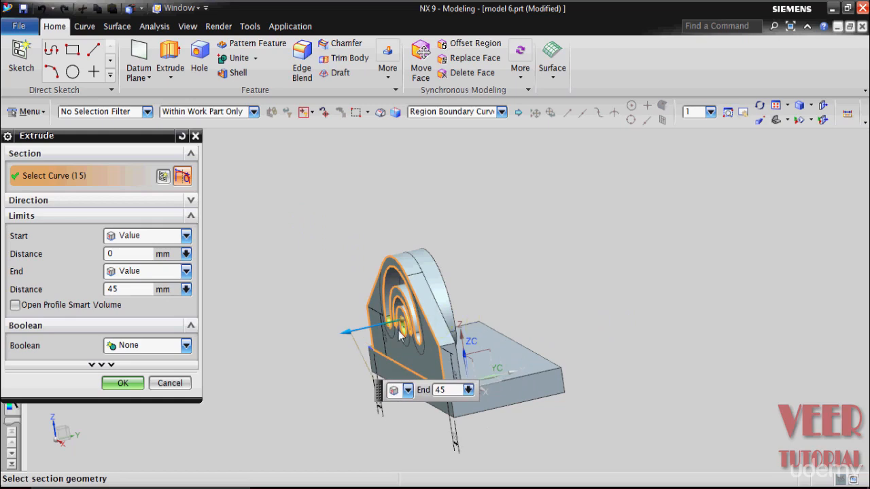
drag(348, 338, 487, 302)
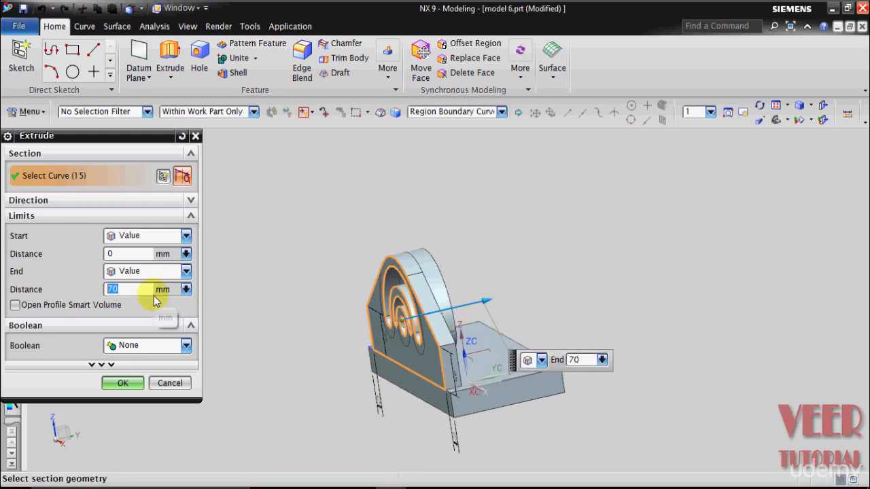
text(14)
key(Return)
click(108, 385)
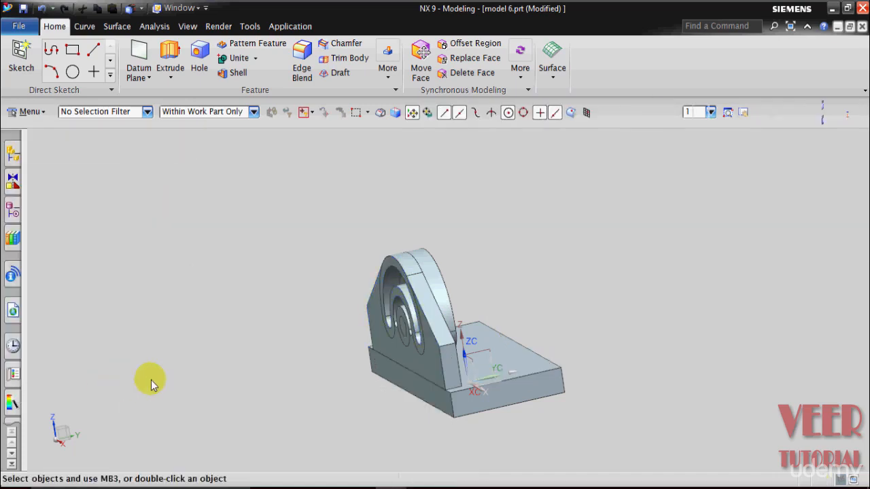
- Inspect the new plate, examine the side gussets on the finished reference model, and return to the working model
middle_drag(151, 380, 208, 329)
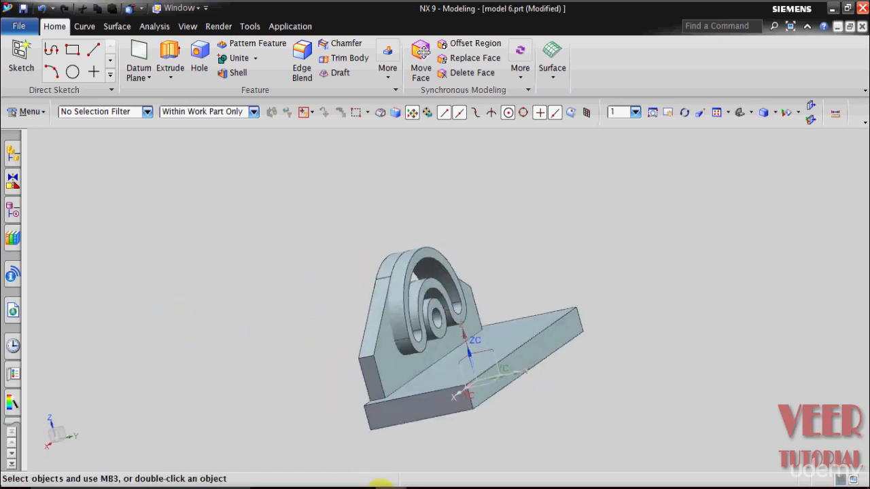
click(509, 438)
middle_drag(509, 336, 277, 337)
middle_drag(353, 370, 458, 342)
mouse_move(390, 487)
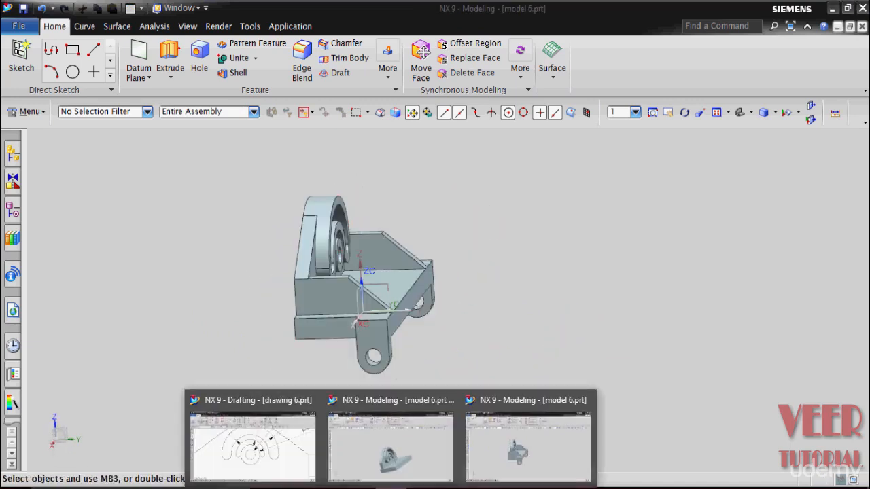
click(367, 443)
scroll(604, 399, down, 2)
middle_drag(604, 401, 641, 453)
scroll(641, 456, up, 3)
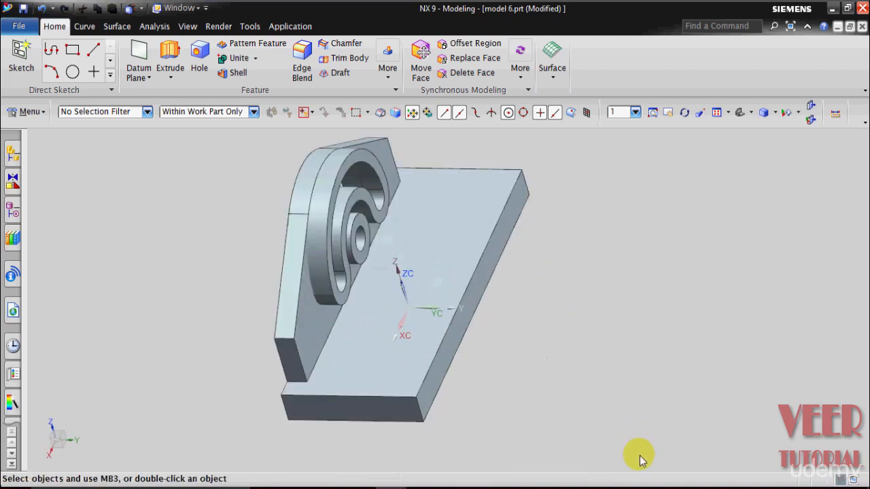
- Start an extrusion and open its section sketch on the vertical end face of the upright plate
click(170, 75)
click(171, 96)
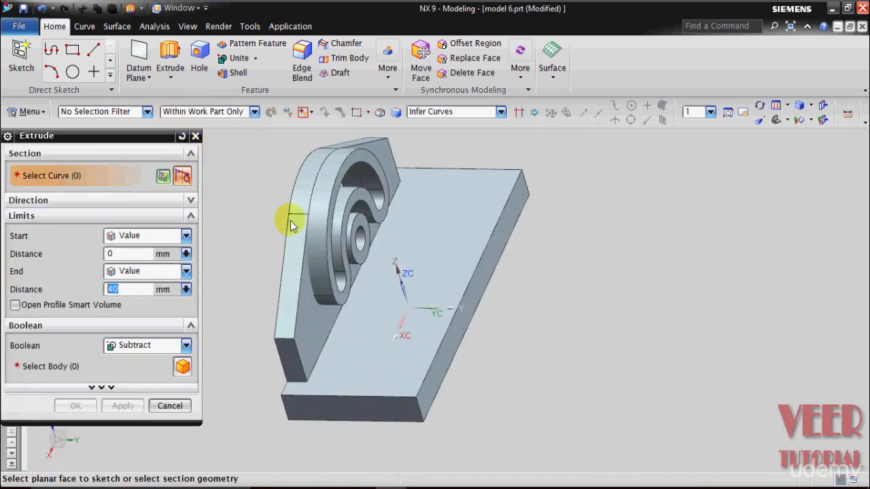
scroll(293, 223, down, 2)
scroll(257, 330, up, 2)
scroll(257, 333, up, 2)
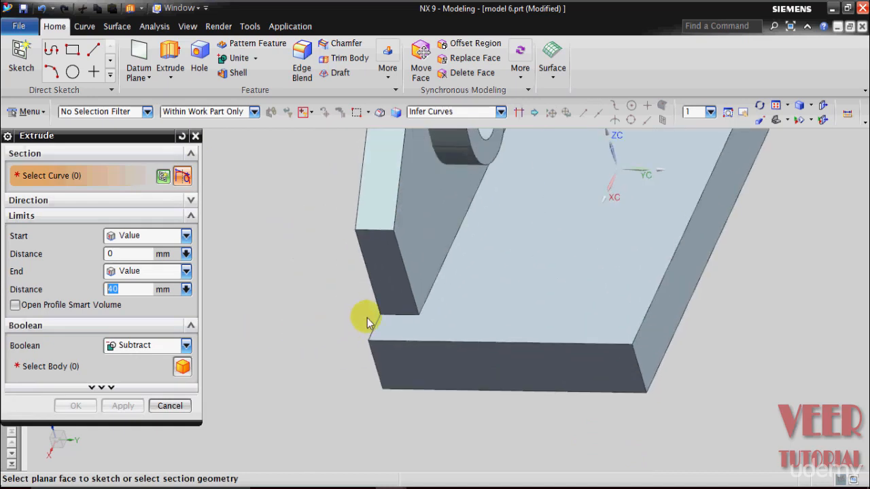
scroll(363, 338, down, 2)
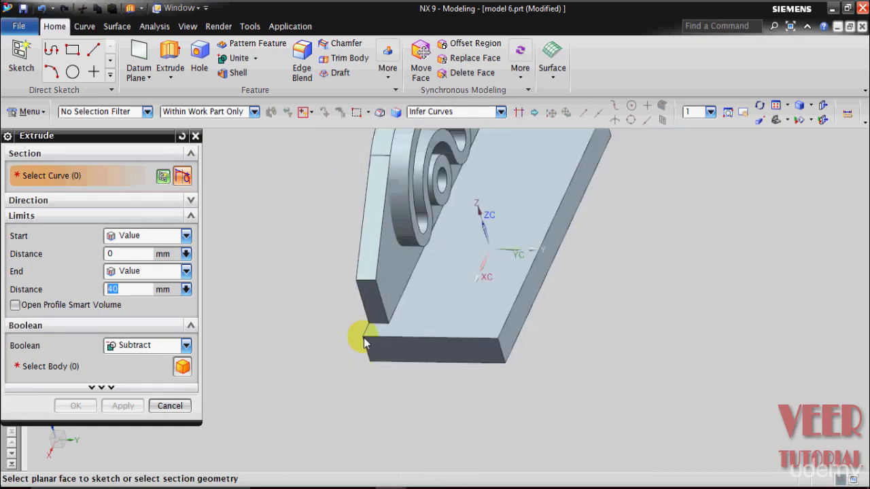
click(368, 304)
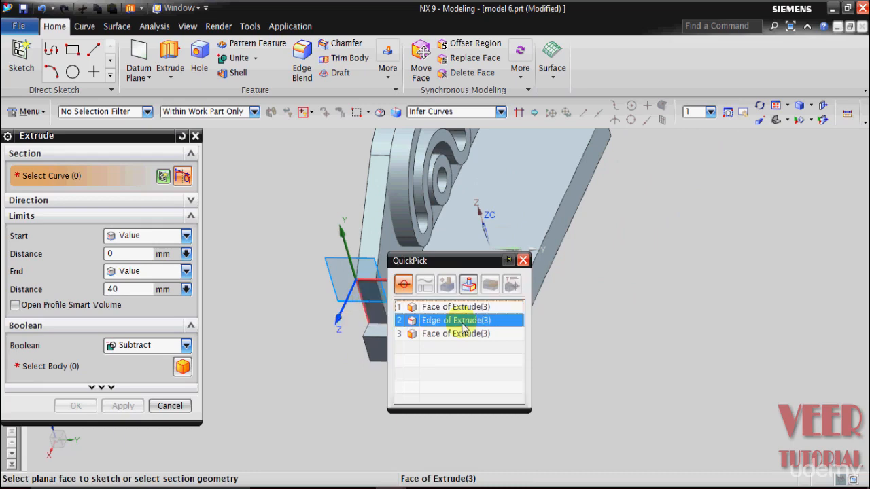
click(425, 305)
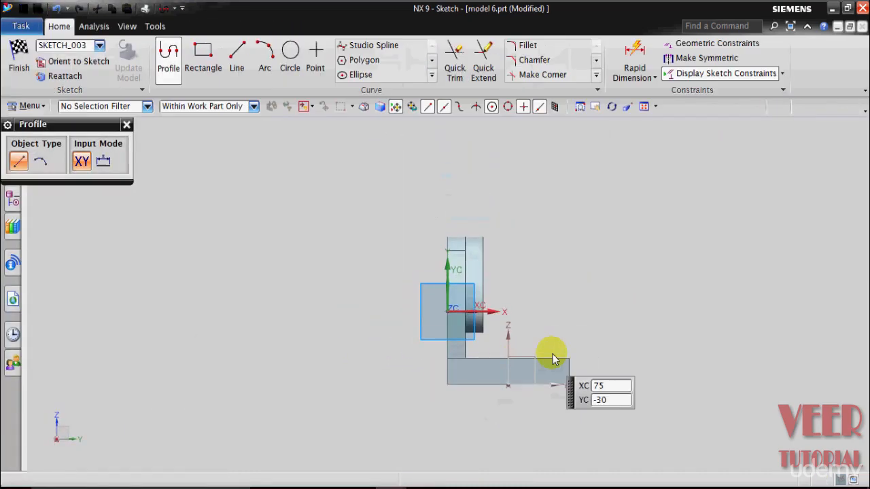
scroll(344, 279, up, 4)
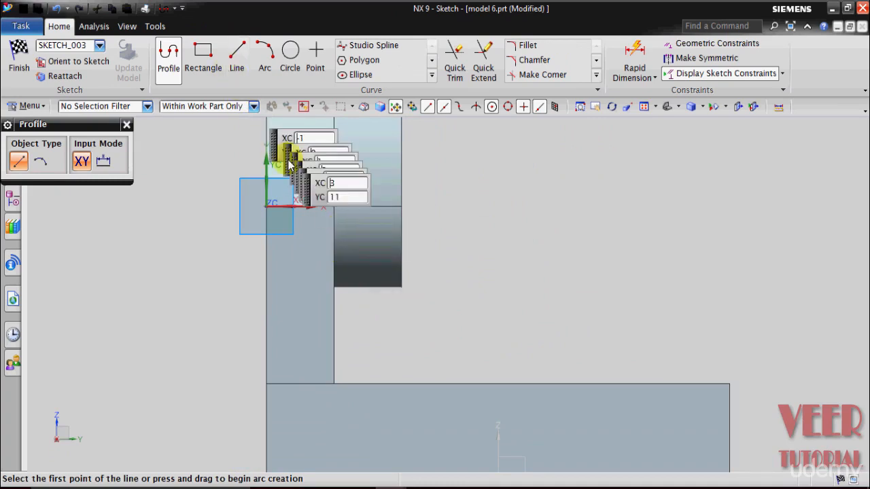
- Sketch a horizontal line about 33 mm long from the upright plate's inner corner and a sloping line to the base's far upper corner
click(238, 69)
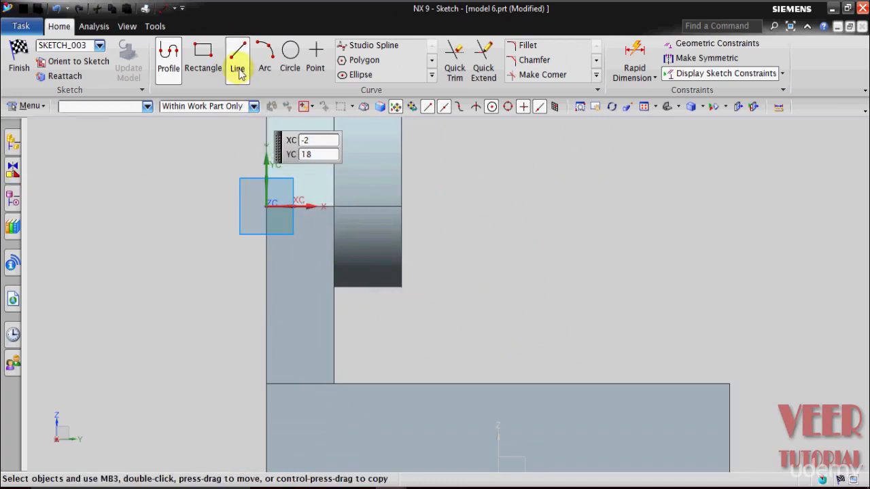
click(334, 206)
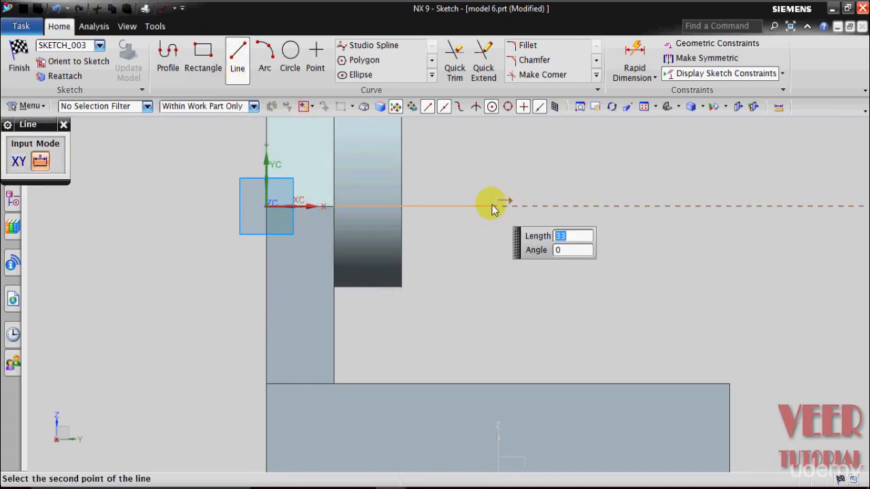
click(492, 206)
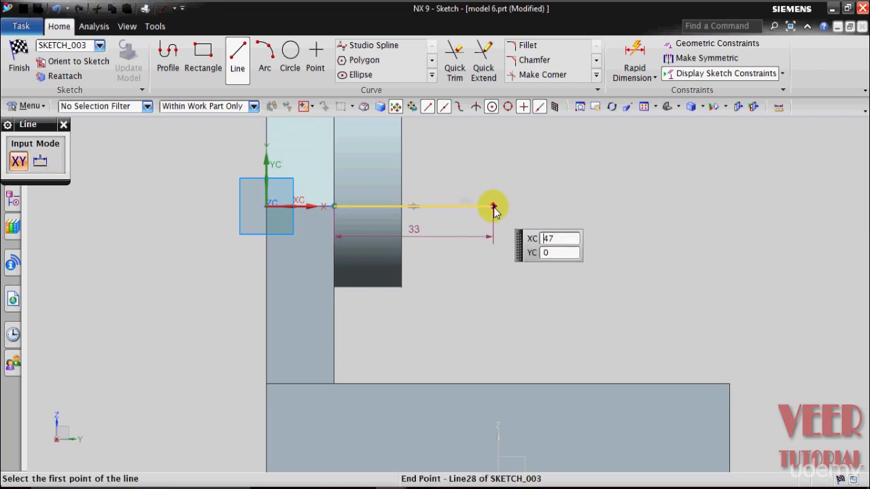
click(729, 383)
key(Escape)
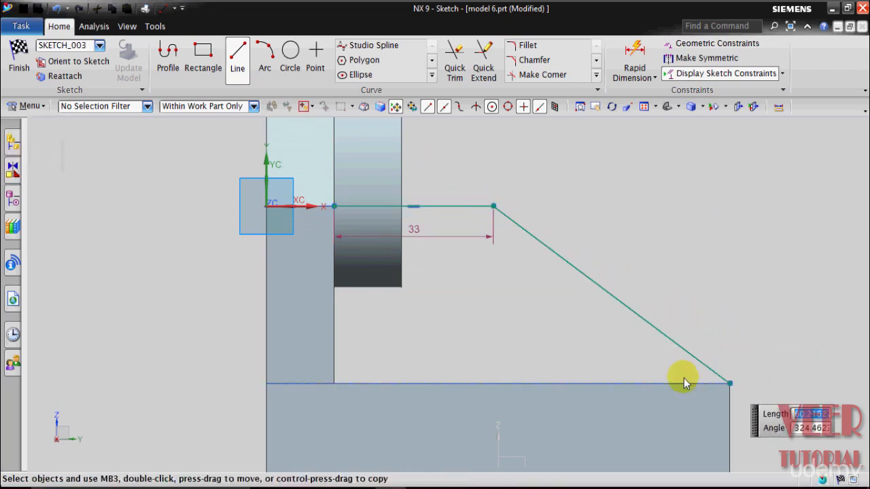
- Close the gusset profile with lines along the base plate's upper edge and up the upright plate's inner edge
key(l)
click(729, 384)
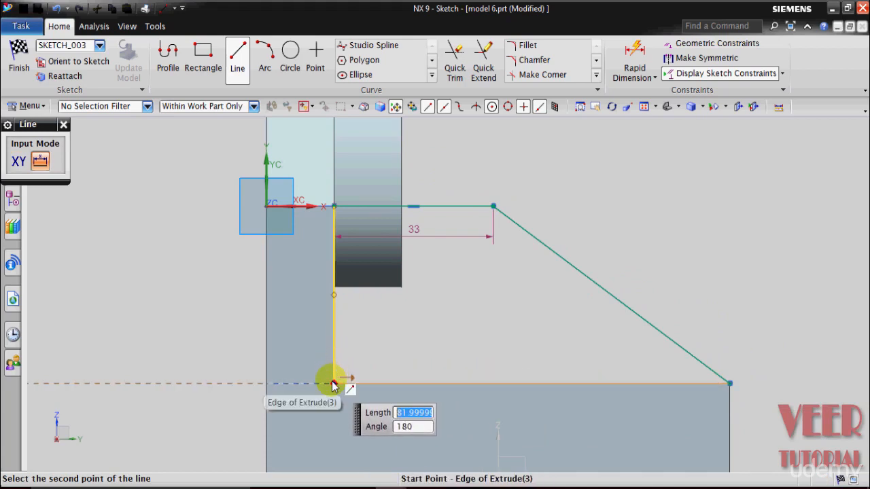
click(333, 386)
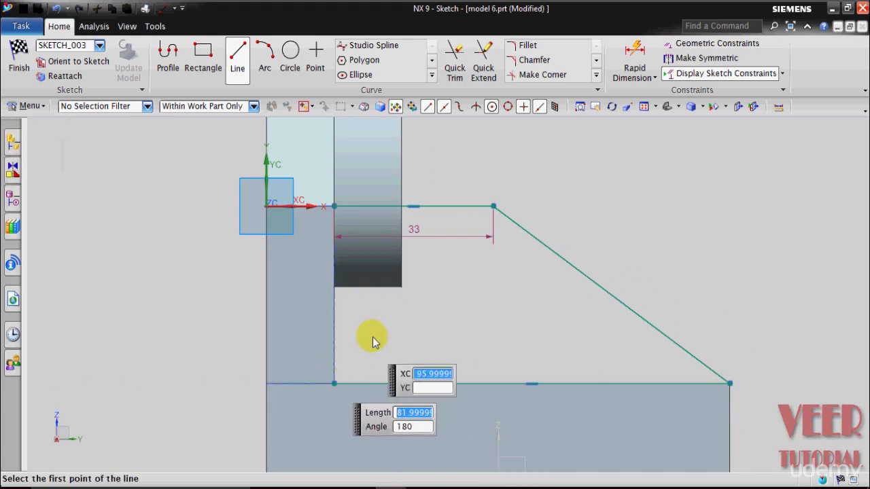
click(334, 384)
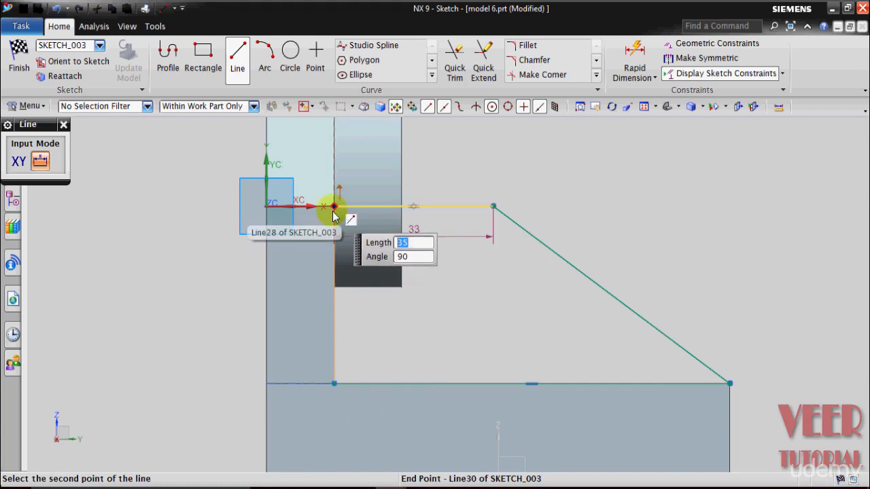
click(332, 208)
key(Escape)
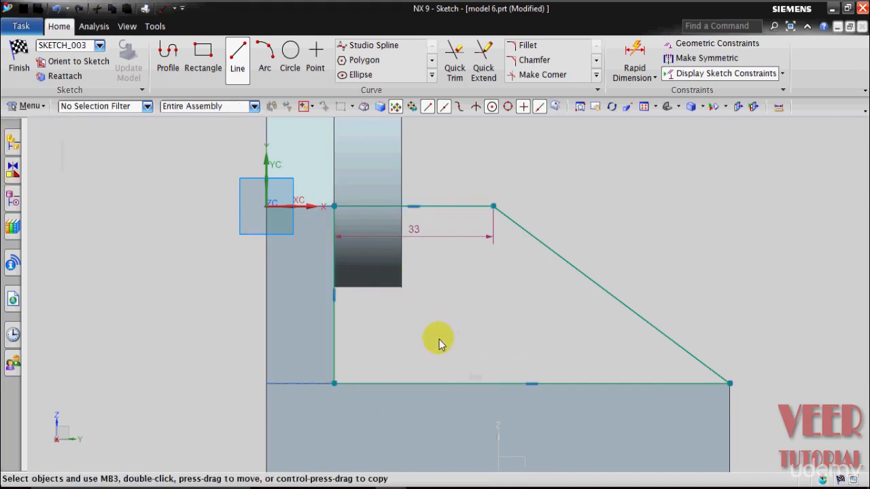
- Set the length of the gusset profile's upper horizontal line to 40 mm
scroll(439, 339, down, 2)
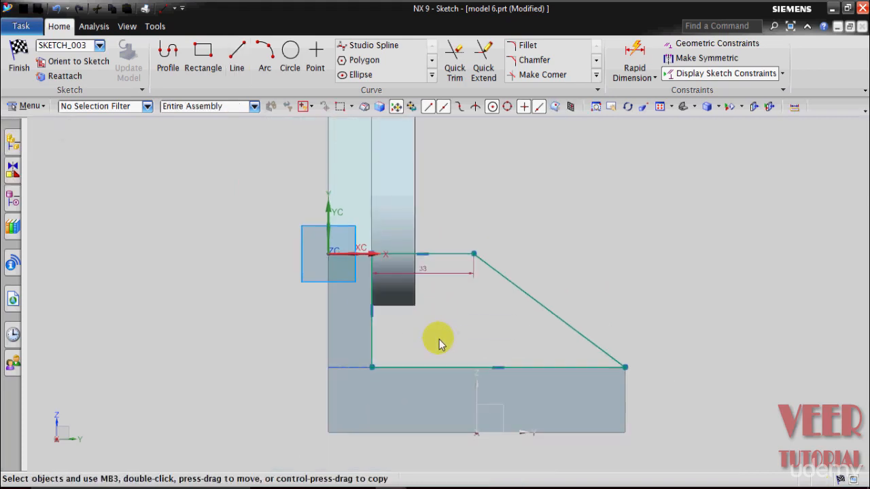
double_click(430, 283)
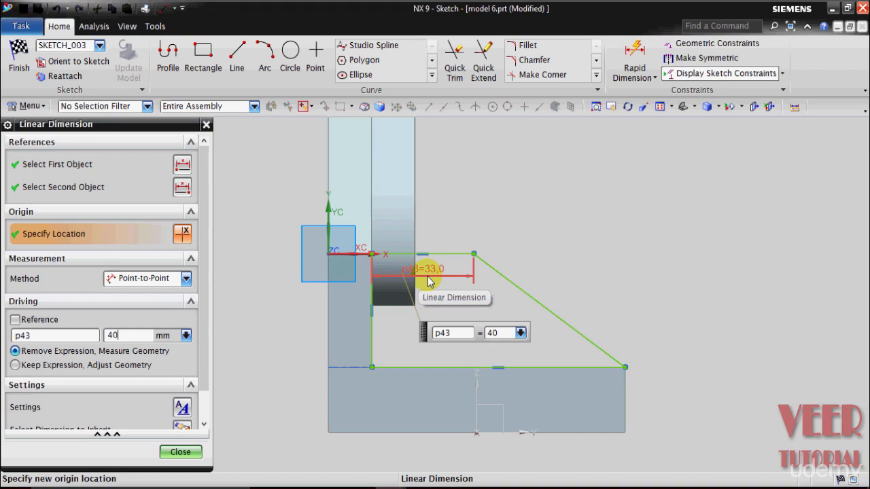
key(Return)
click(180, 452)
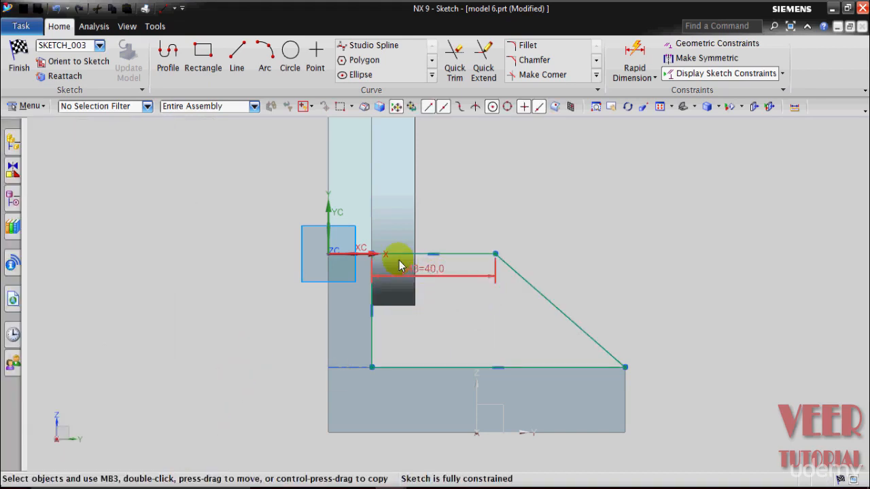
- Finish the sketch and extrude the gusset profile 10 mm inward along the upright plate, with Boolean set to None
click(19, 58)
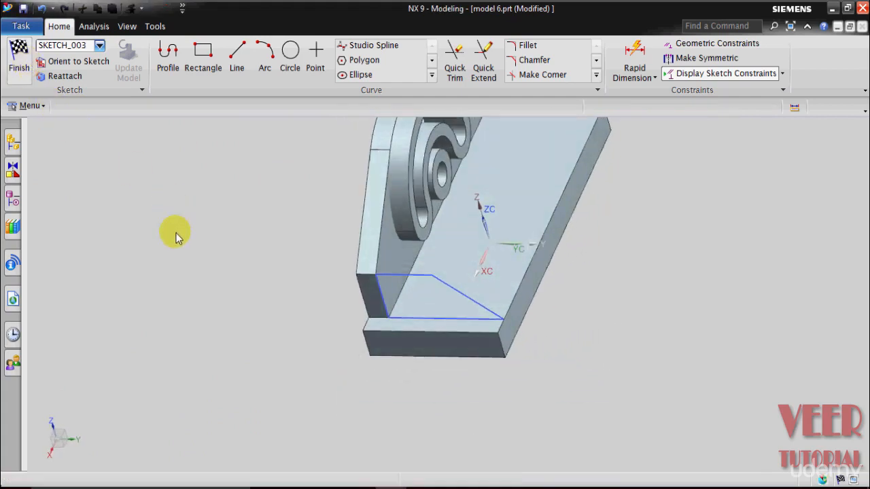
key(x)
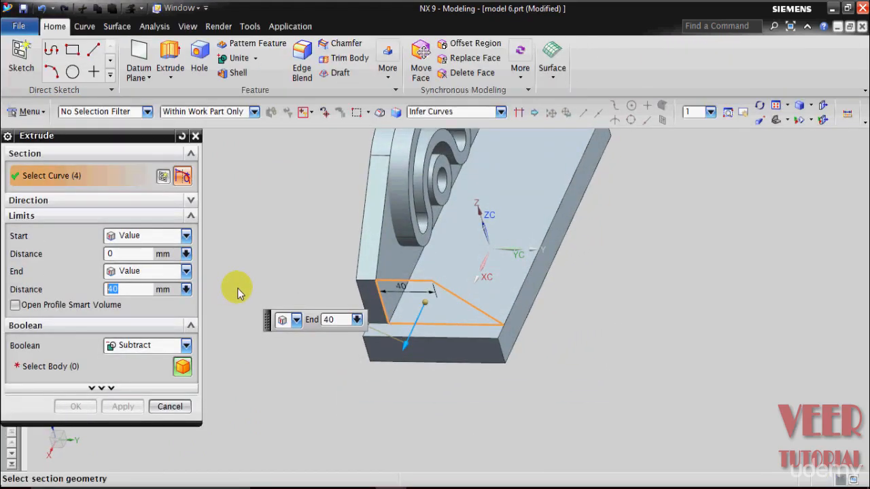
click(148, 346)
click(128, 360)
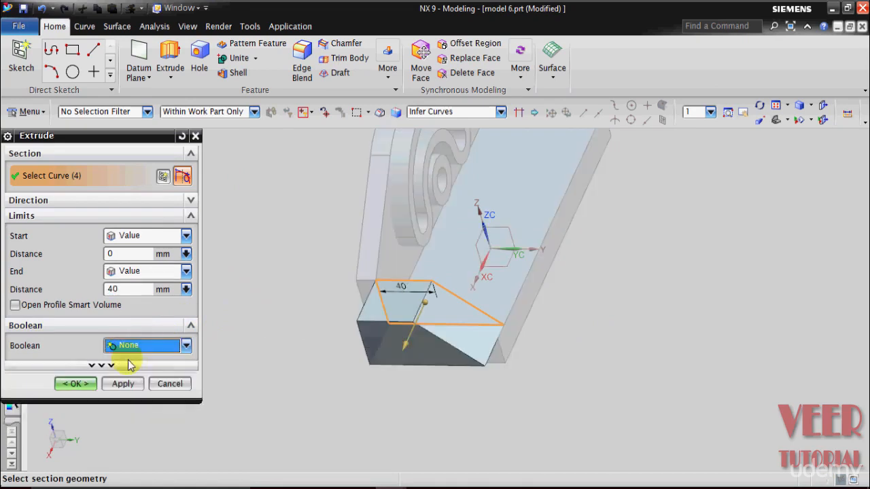
click(124, 292)
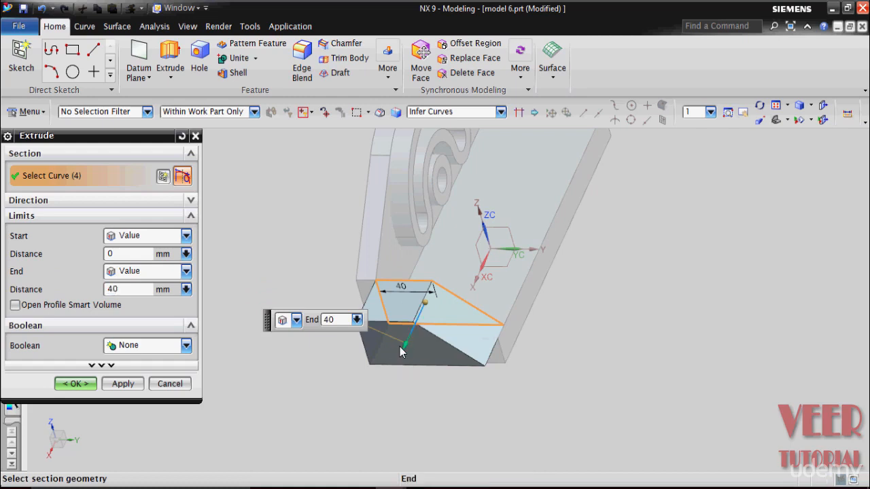
text(15)
key(Return)
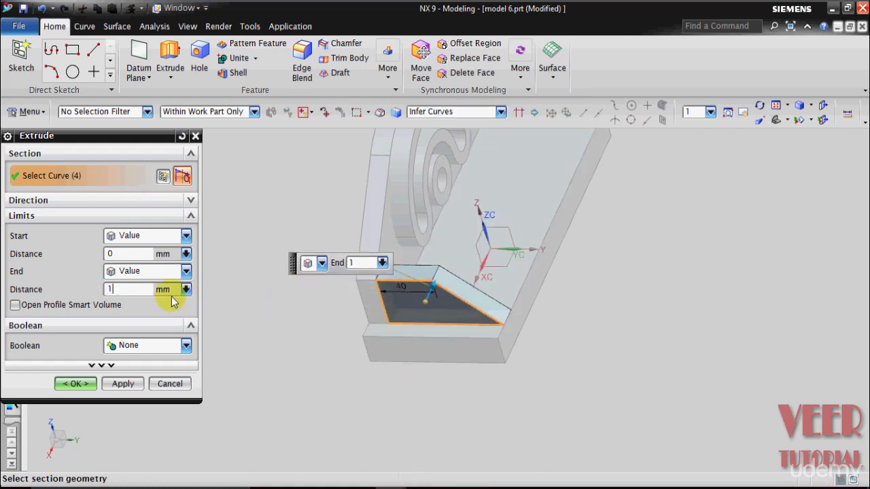
text(10)
key(Return)
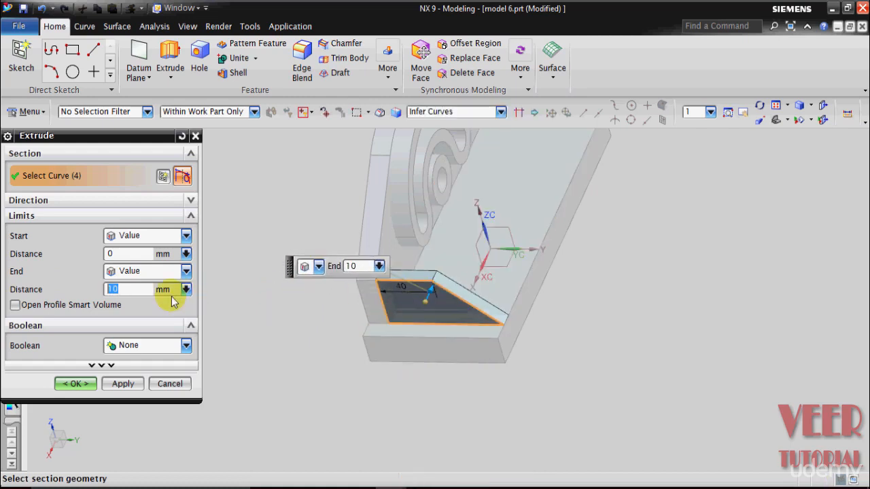
click(74, 384)
- Start another extrusion and switch to drawing 6 to examine the dimensions of the rounded lug and its hole in the side view
mouse_move(242, 348)
middle_down()
mouse_move(248, 320)
mouse_move(246, 336)
middle_up()
scroll(246, 336, down, 3)
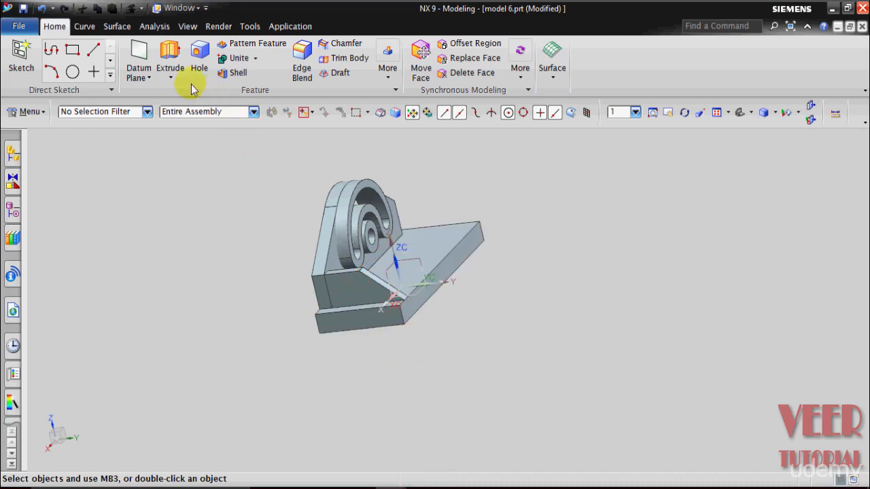
click(170, 78)
click(175, 90)
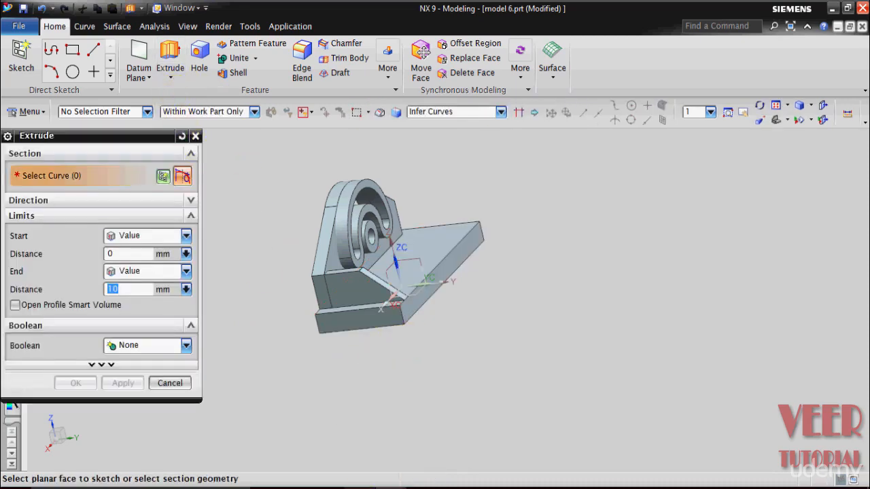
click(266, 442)
scroll(466, 355, down, 4)
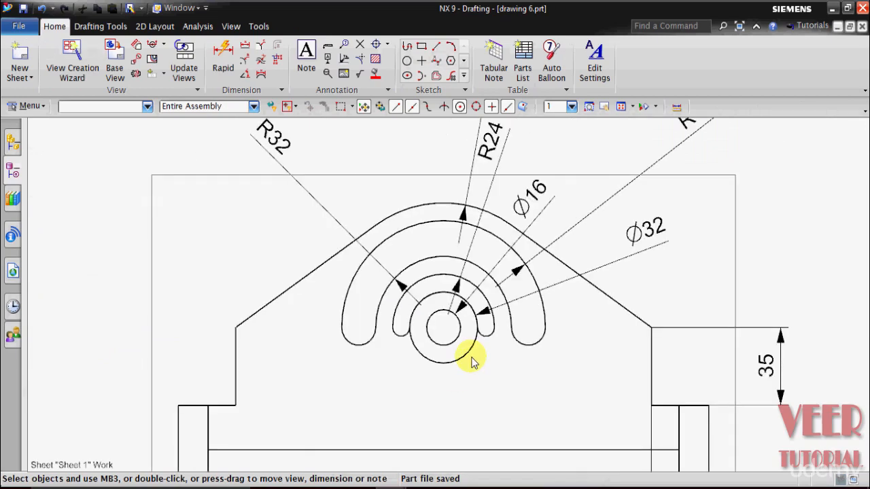
scroll(473, 362, down, 2)
scroll(500, 360, up, 6)
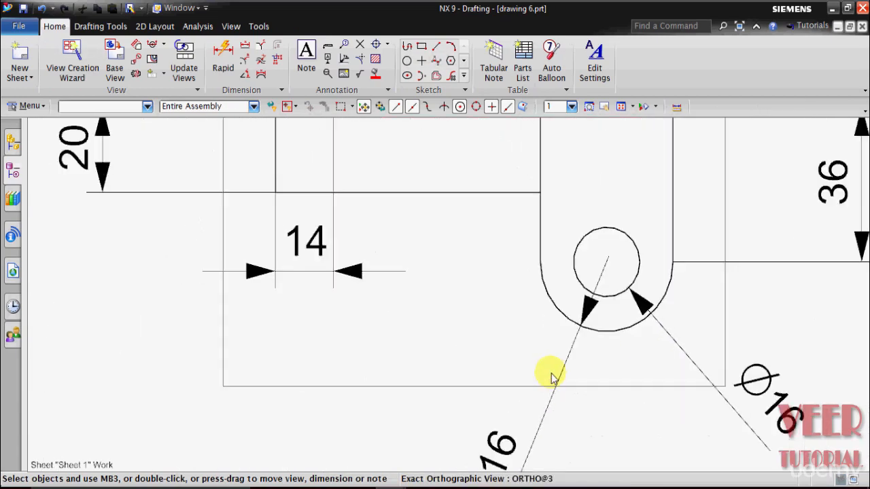
scroll(550, 369, down, 1)
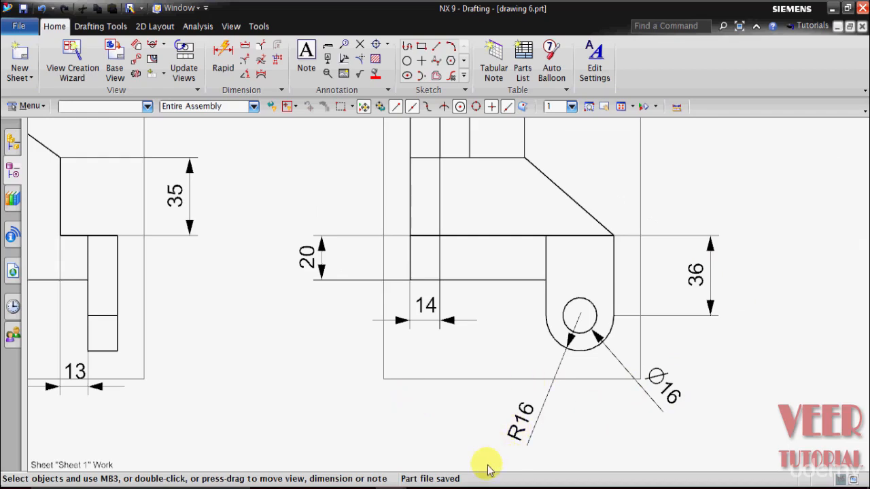
- Switch back to the model 6 part and start the extrusion's section sketch on the base plate's side face below the gusset
click(422, 465)
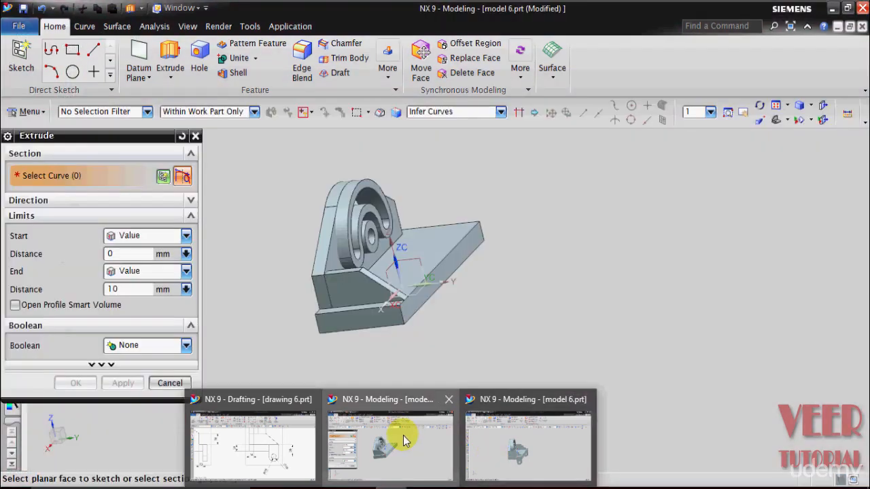
click(403, 435)
click(264, 313)
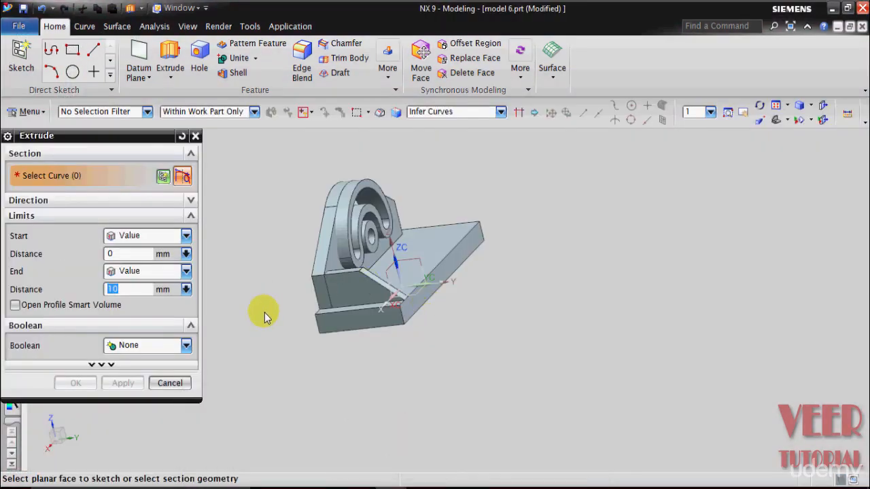
click(360, 330)
- Start the lug's rectangle at the base plate's upper corner where the gusset's sloped edge ends, extending downward past the plate
scroll(443, 297, up, 8)
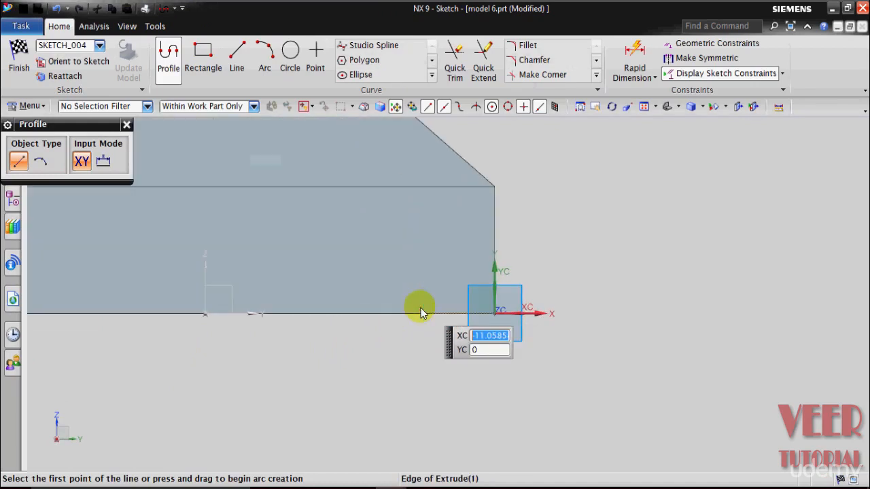
scroll(472, 367, down, 3)
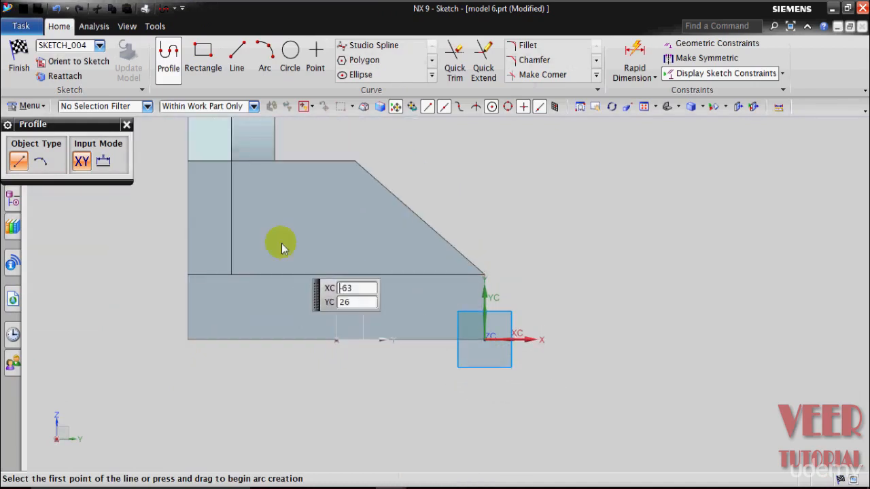
click(204, 53)
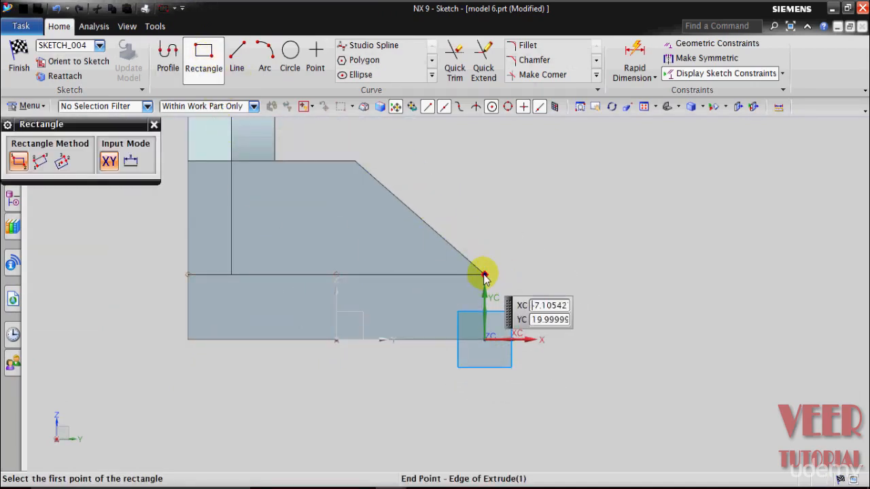
click(485, 276)
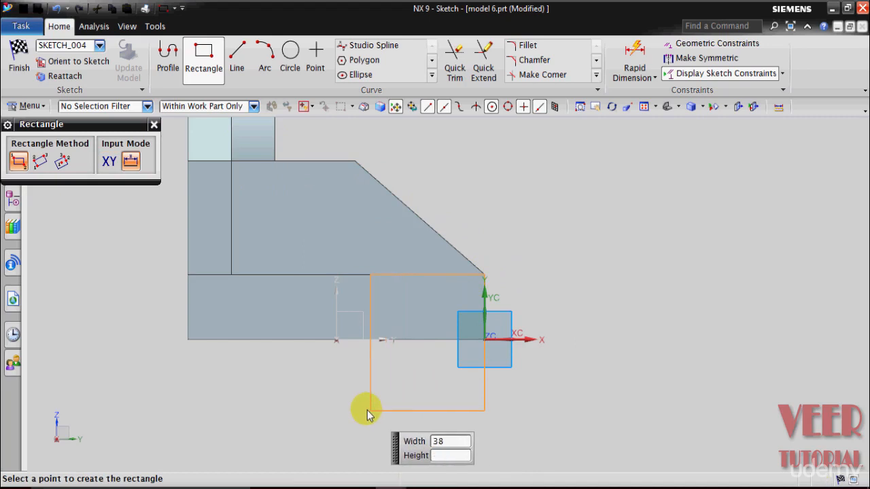
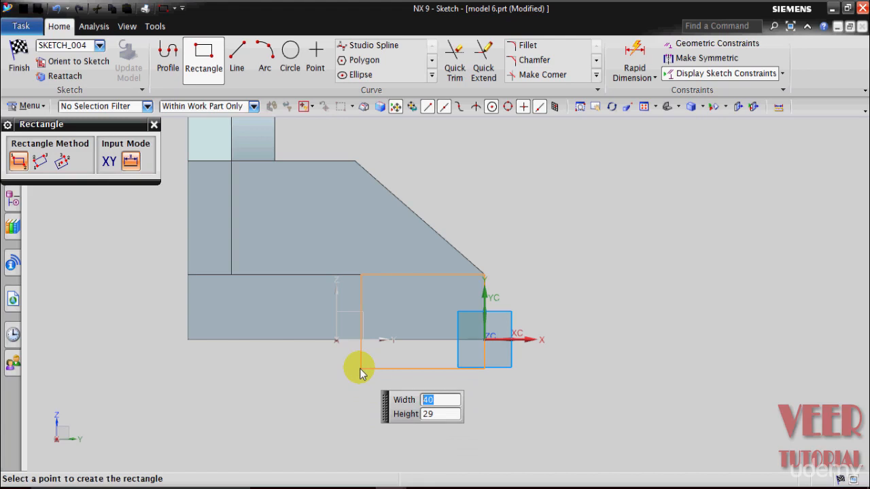
- Complete the lug's rectangle with a width of 36 mm and a height of 32 mm
text(36)
key(Tab)
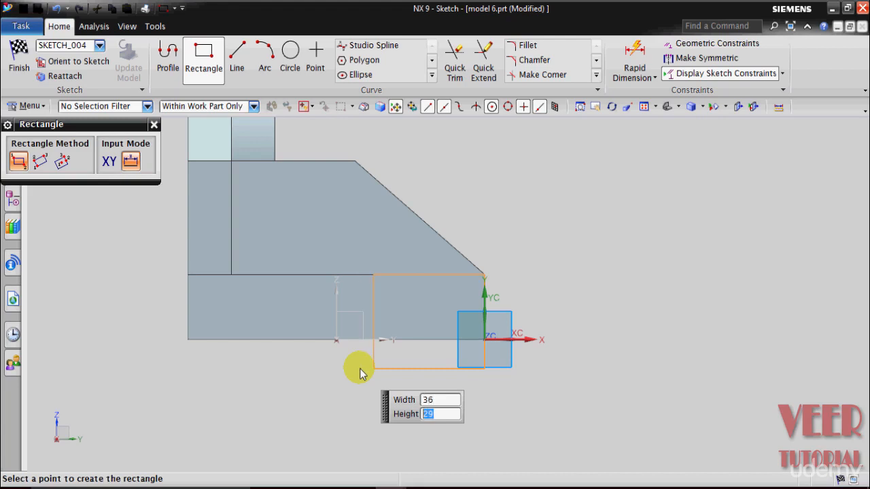
text(32)
key(Tab)
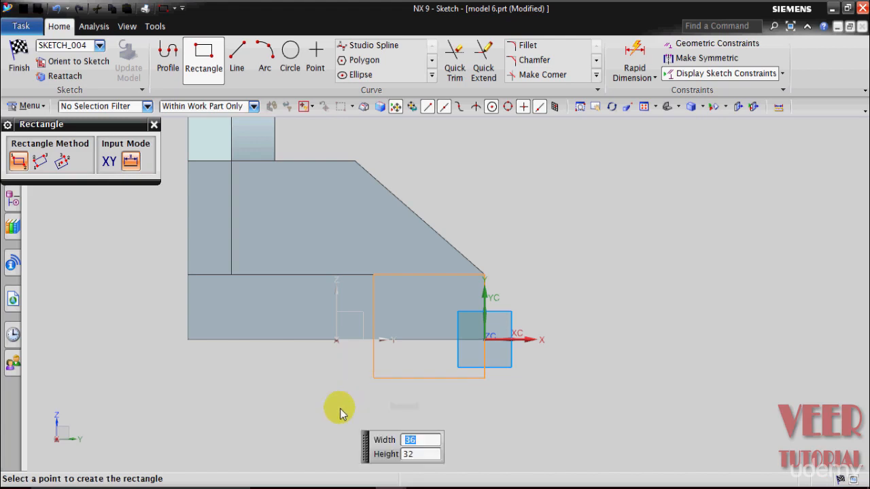
key(Return)
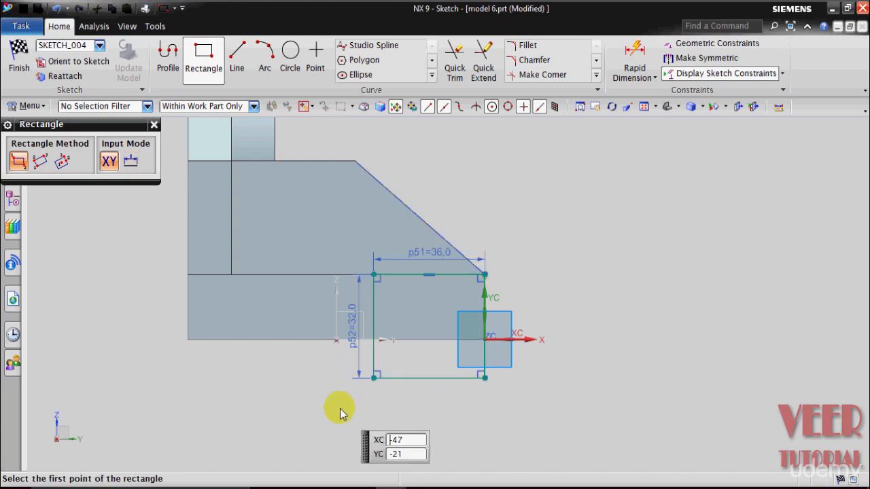
- Switch to drawing 6 to check the lug's dimensions in the side view, and return to the model 6 sketch
click(390, 488)
click(204, 445)
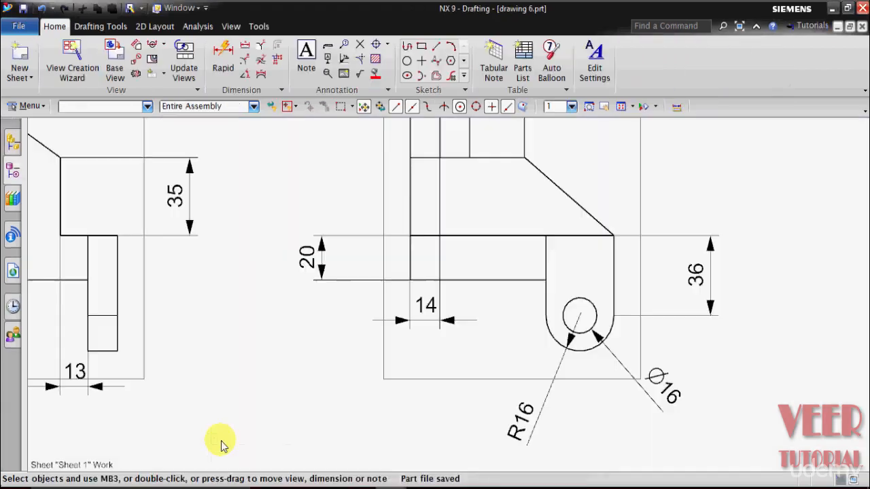
scroll(578, 322, down, 1)
key(ctrl+s)
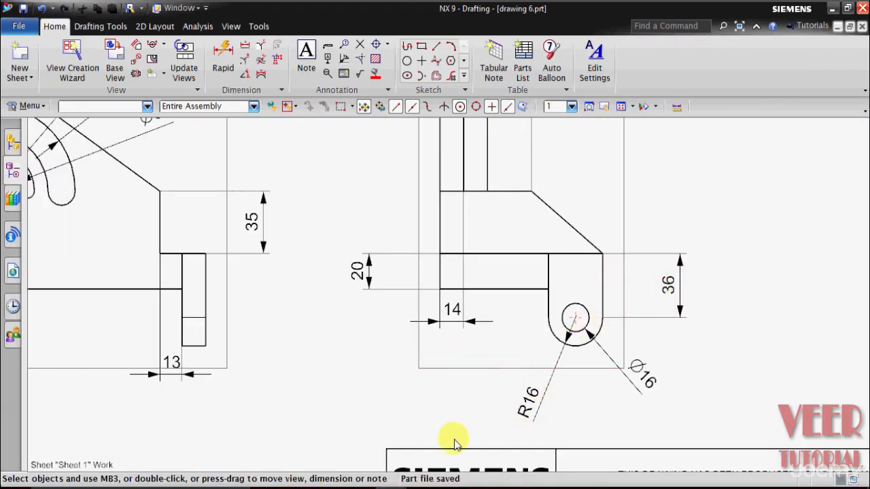
mouse_move(380, 482)
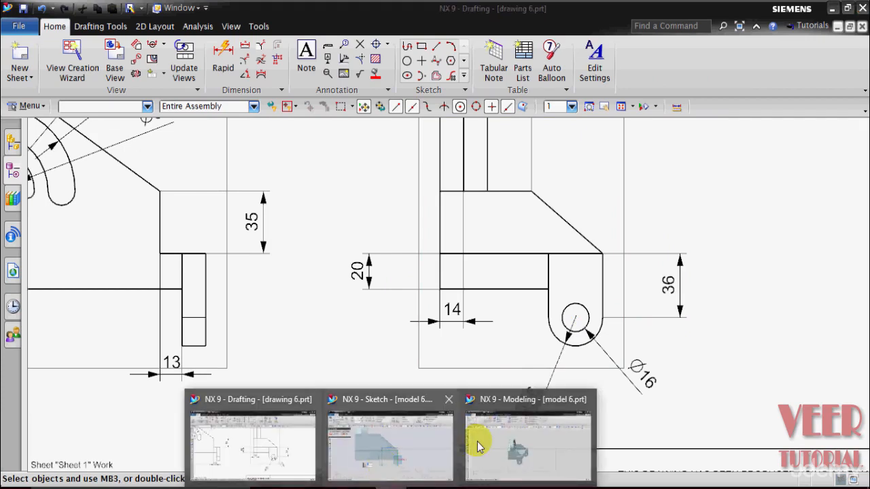
click(370, 402)
scroll(382, 352, up, 3)
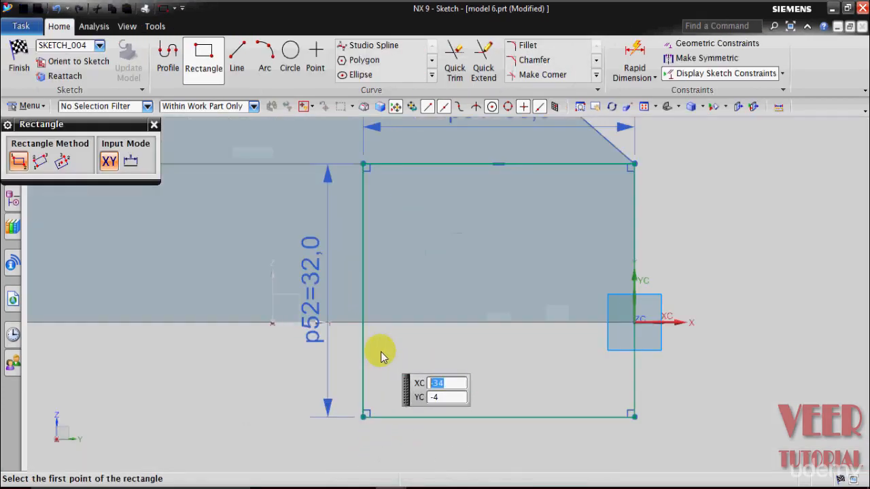
click(305, 295)
click(309, 298)
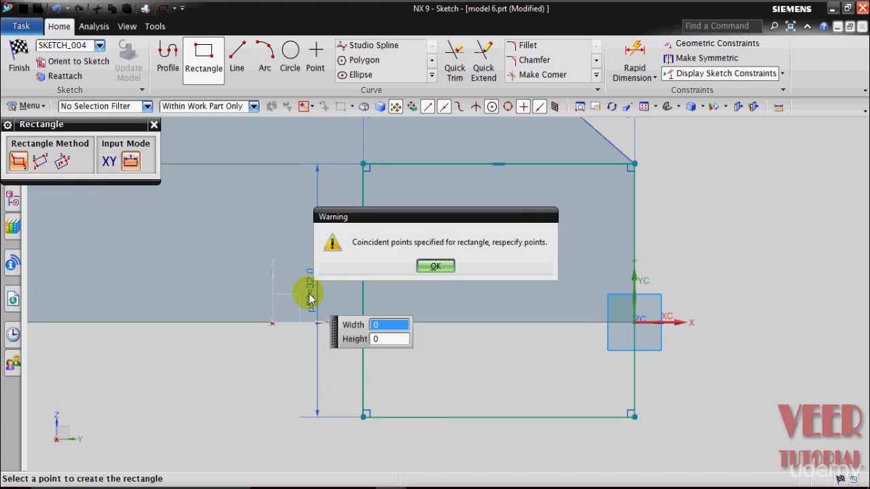
click(439, 267)
- Leave the Rectangle command and set the lug rectangle's width to 32 mm and its height to 36 mm
click(154, 125)
scroll(307, 285, down, 2)
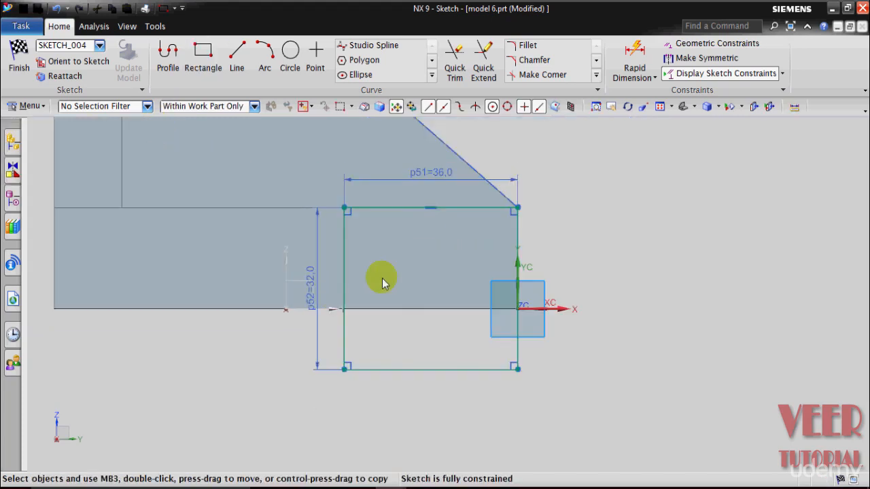
double_click(435, 180)
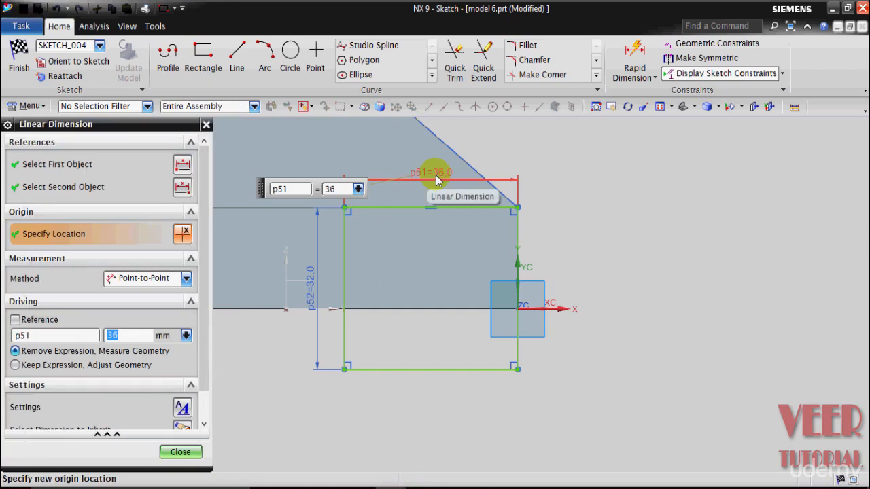
key(Return)
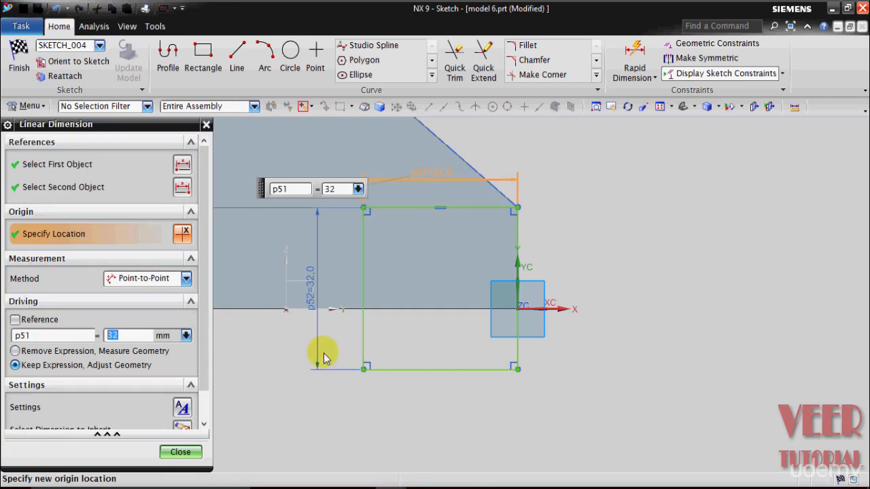
click(179, 451)
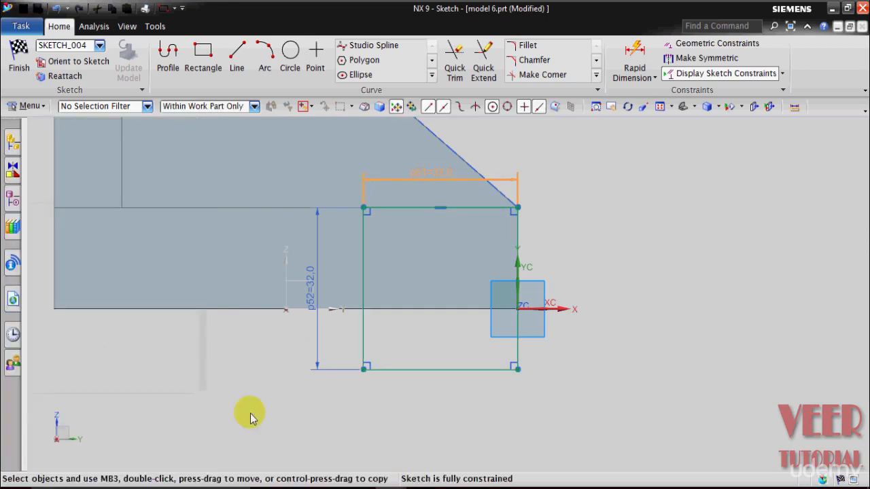
double_click(308, 292)
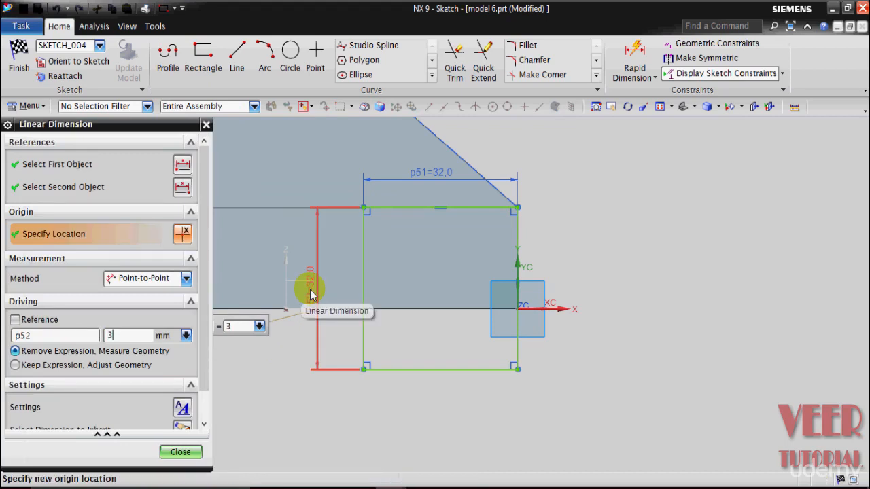
key(Return)
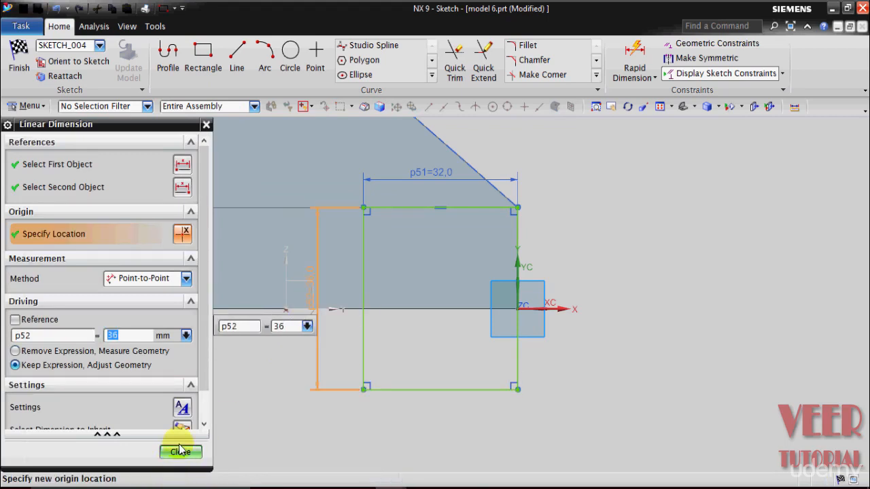
click(180, 451)
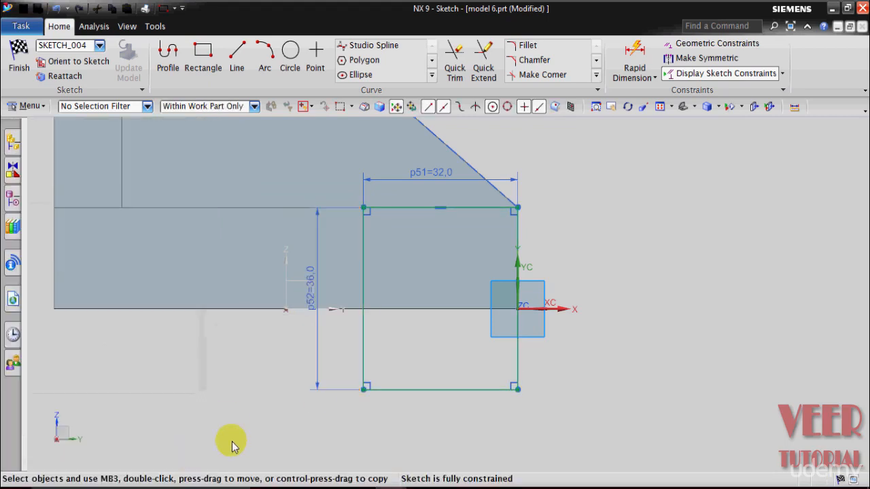
- Draw a circle centred on the midpoint of the rectangle's lower edge, passing through its lower corner
click(288, 57)
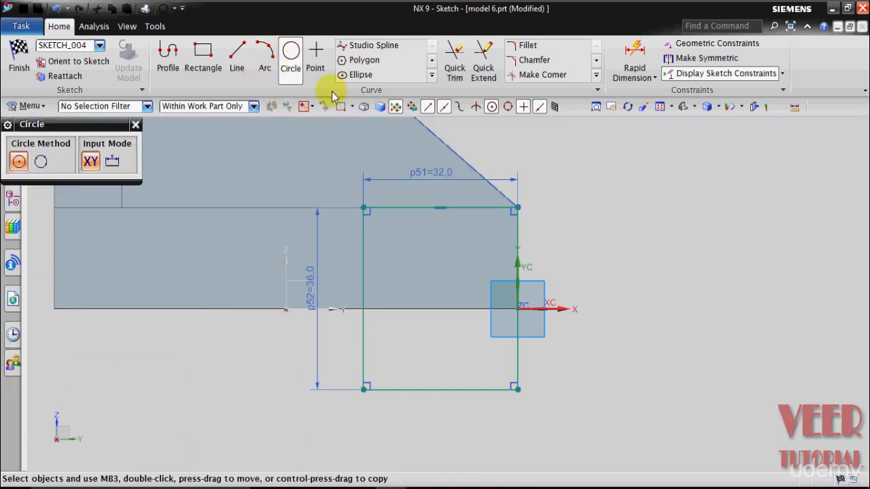
click(440, 391)
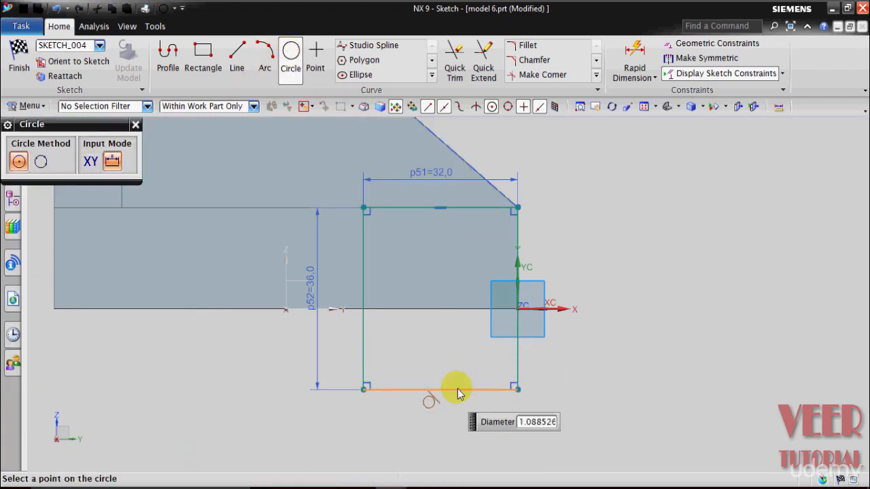
click(517, 391)
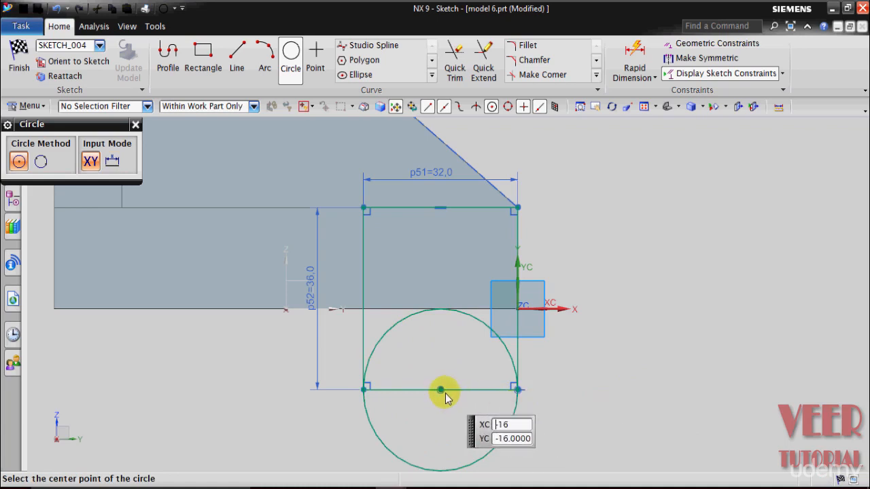
- Add a concentric 16 mm diameter circle for the lug's hole and leave the Circle command
click(440, 390)
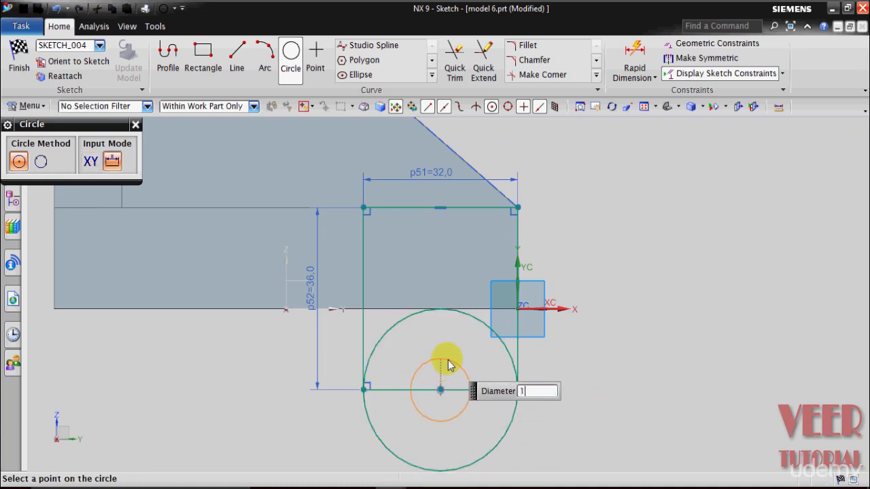
text(16)
key(Return)
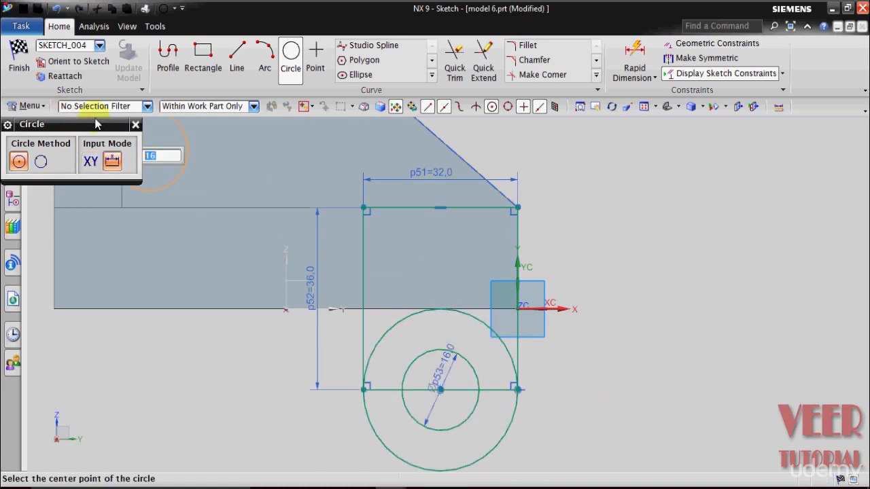
click(135, 125)
key(Escape)
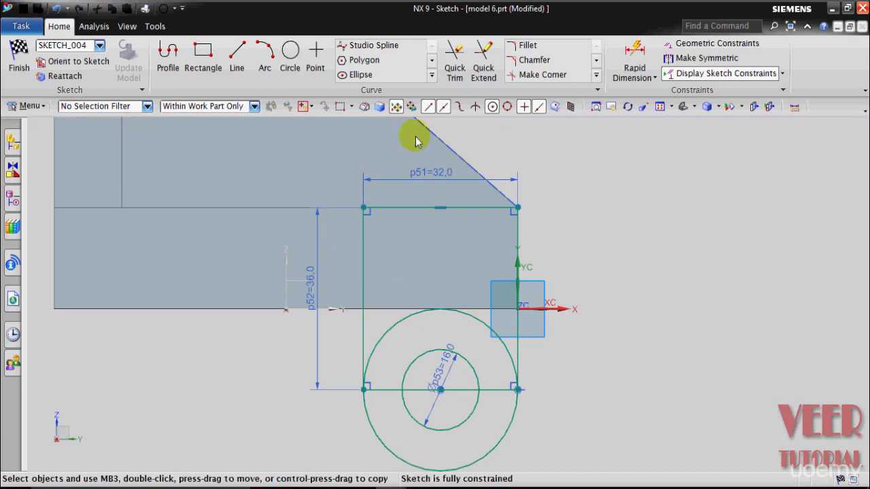
- Trim away the large circle's upper half and the rectangle's lower edge on both sides of the hole
click(454, 74)
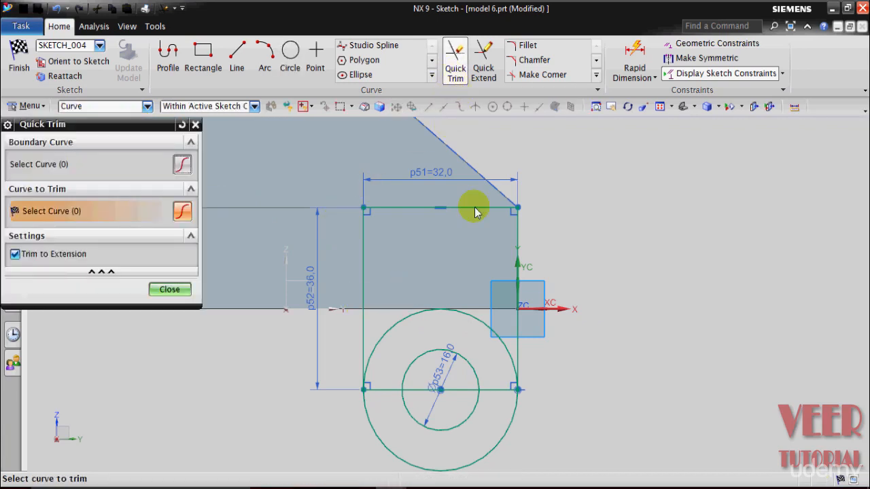
click(390, 330)
scroll(392, 330, up, 2)
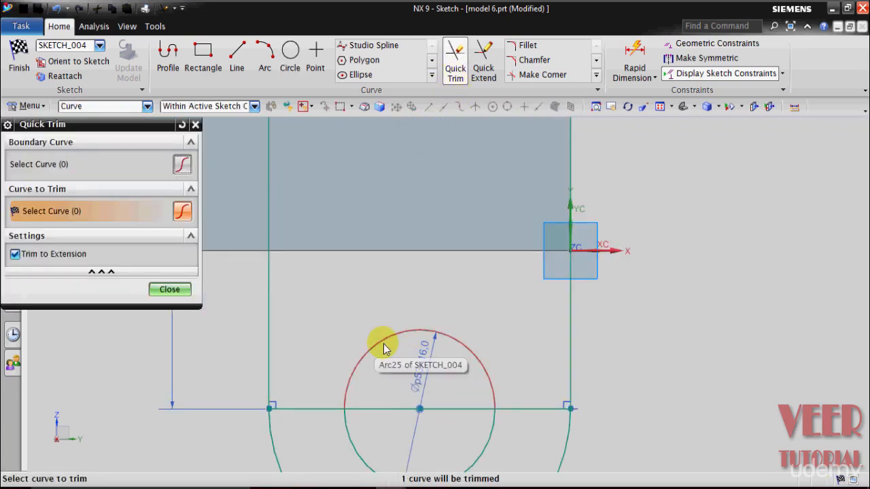
scroll(383, 345, down, 2)
click(383, 380)
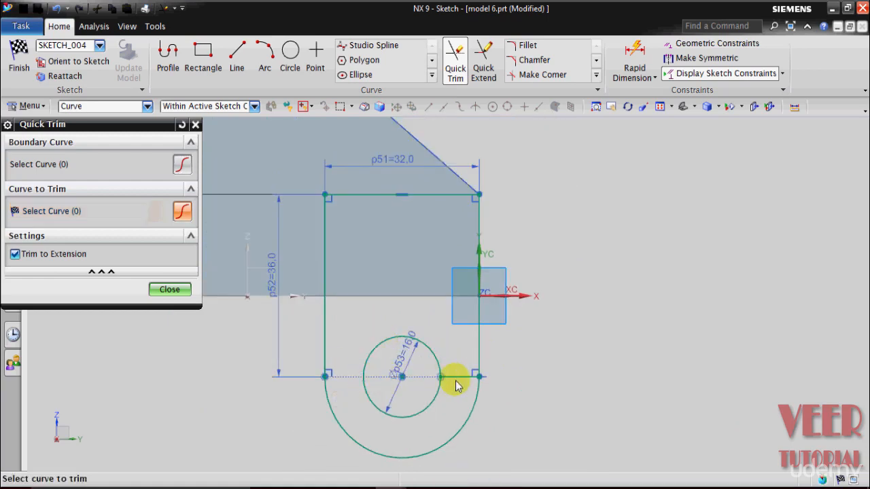
click(460, 379)
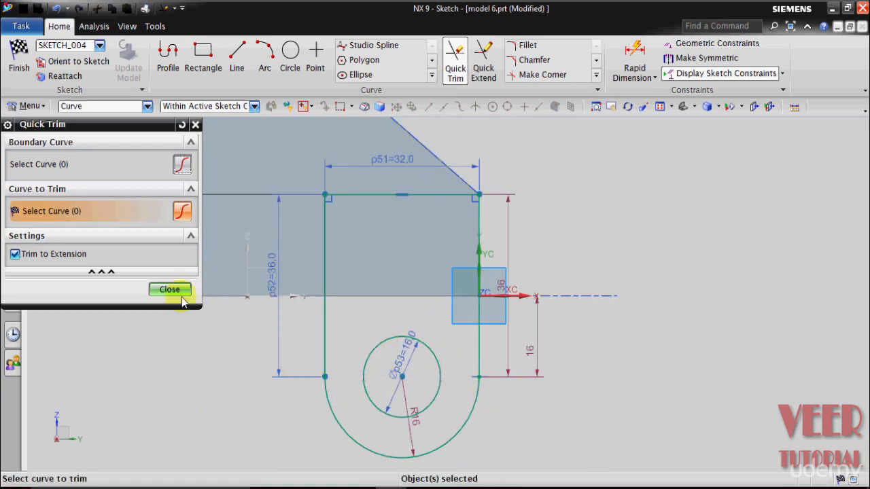
click(180, 295)
- Finish the sketch and extrude the lug profile 14 mm outward from the base plate's side face, with Boolean set to None
click(21, 58)
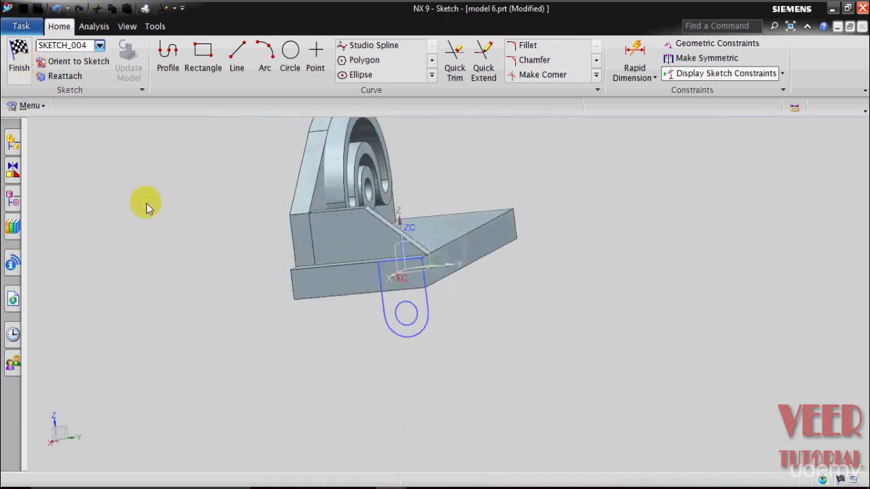
key(x)
mouse_move(443, 353)
middle_down()
mouse_move(413, 356)
mouse_move(413, 366)
middle_up()
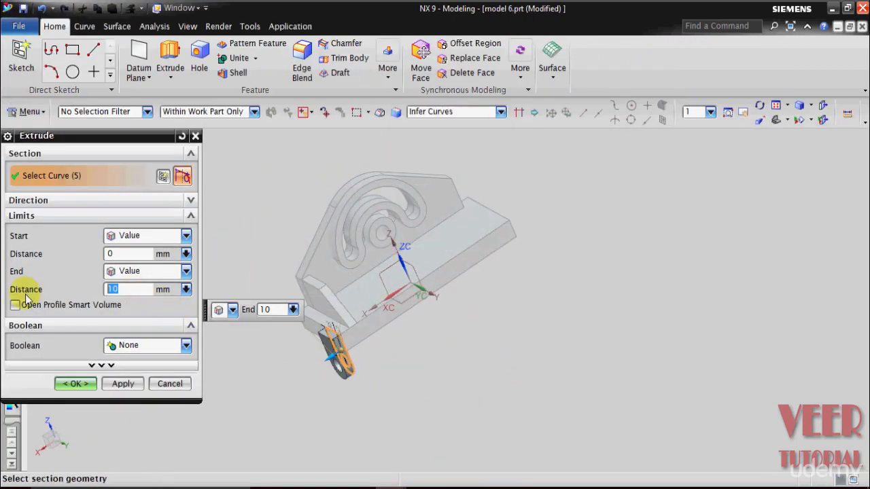
key(Return)
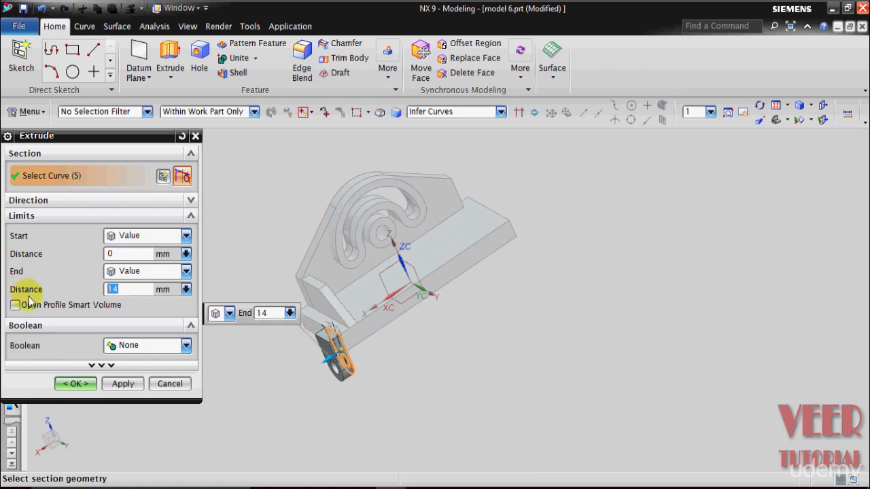
click(75, 384)
- Mirror the gusset and the rounded lug to the opposite end of the base plate about the datum coordinate system's YZ plane
mouse_move(188, 390)
middle_down()
mouse_move(214, 369)
mouse_move(198, 385)
middle_up()
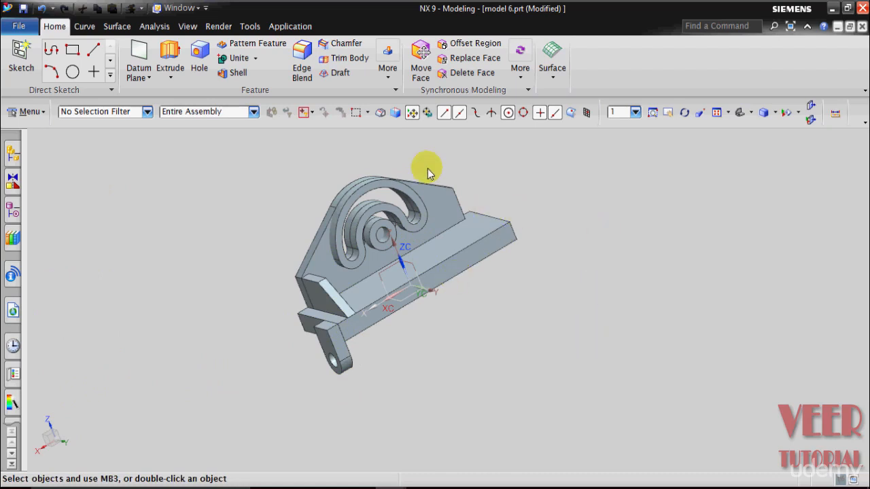
click(385, 80)
click(471, 151)
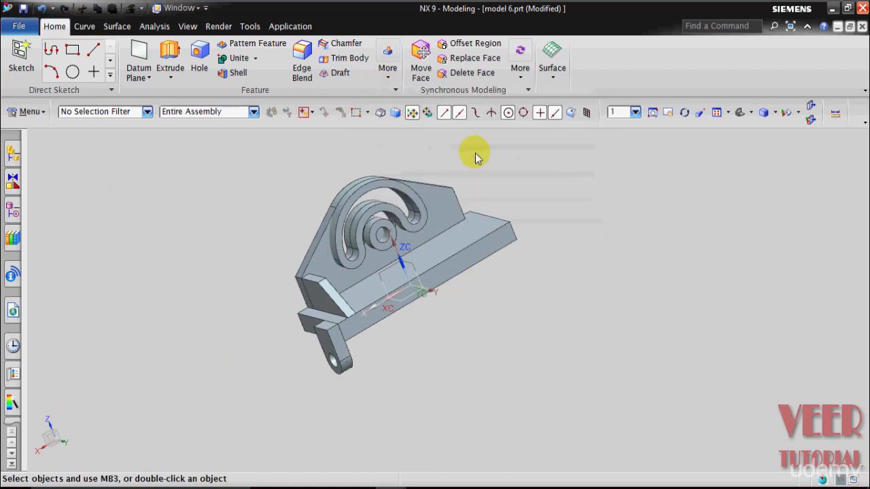
scroll(216, 231, up, 2)
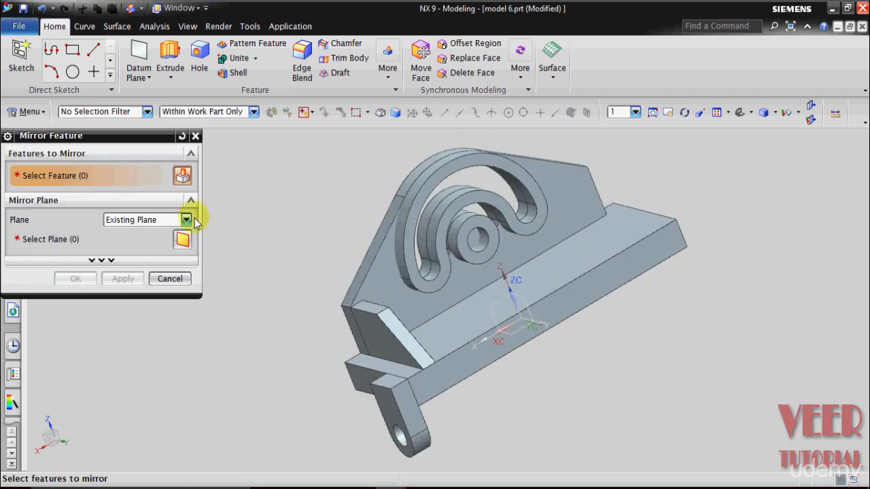
click(394, 348)
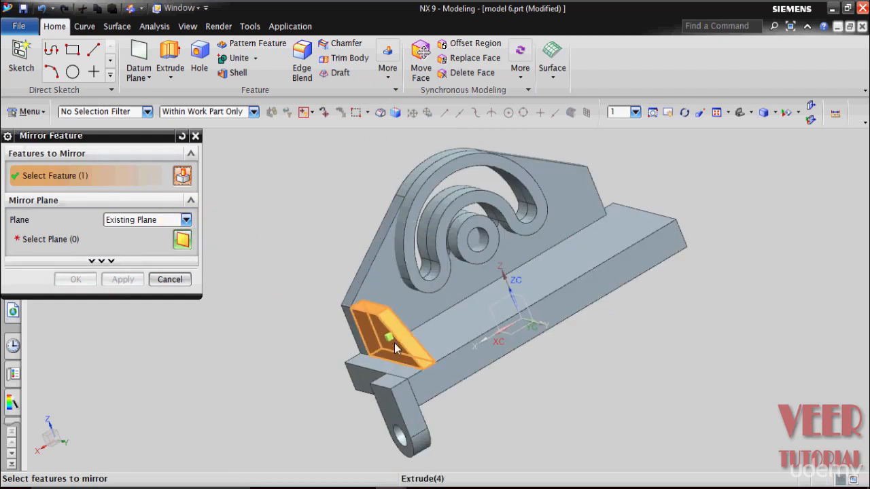
click(412, 421)
click(60, 240)
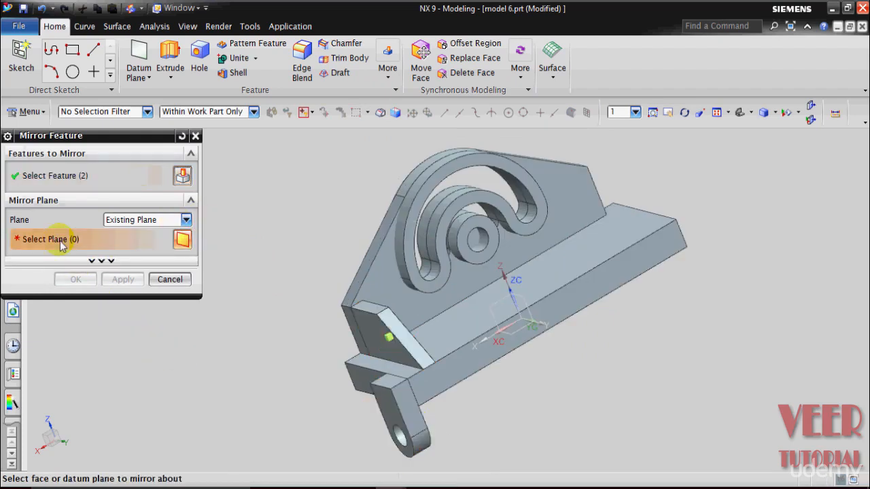
middle_drag(554, 379, 574, 374)
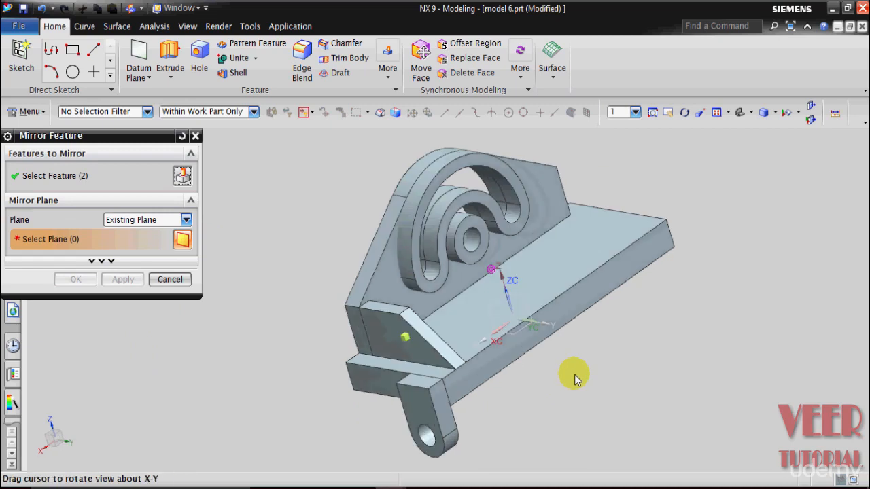
click(528, 307)
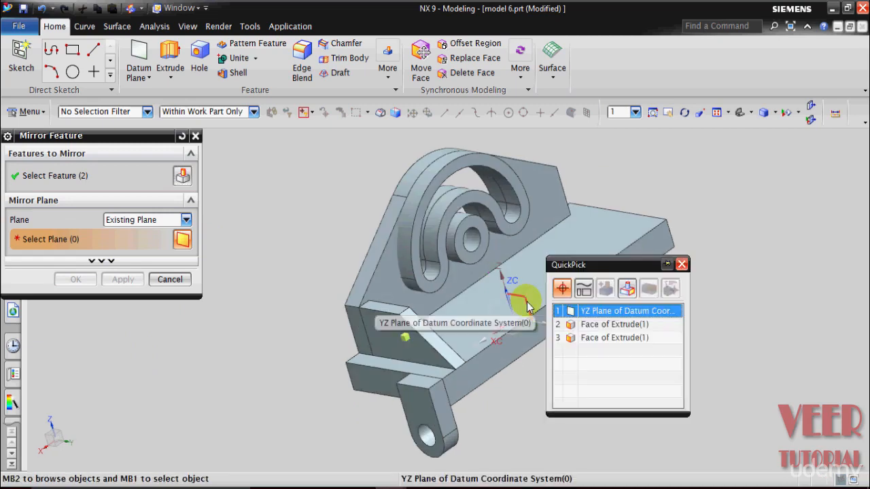
click(577, 309)
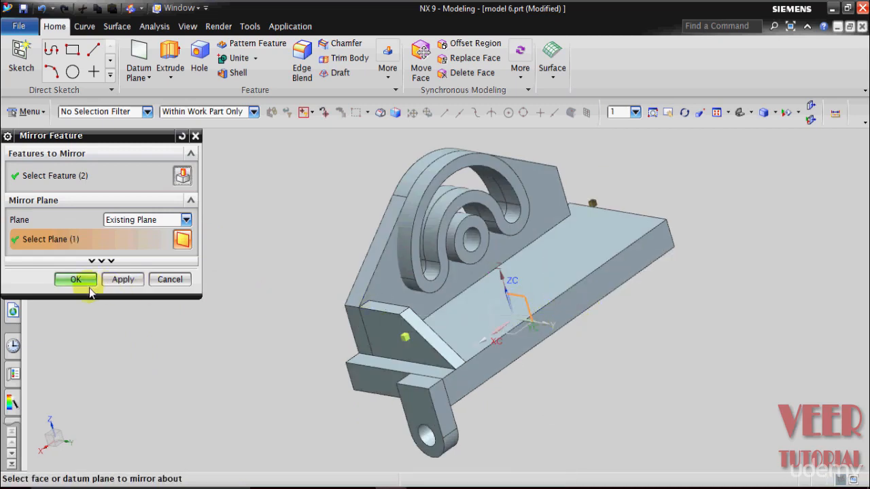
click(74, 279)
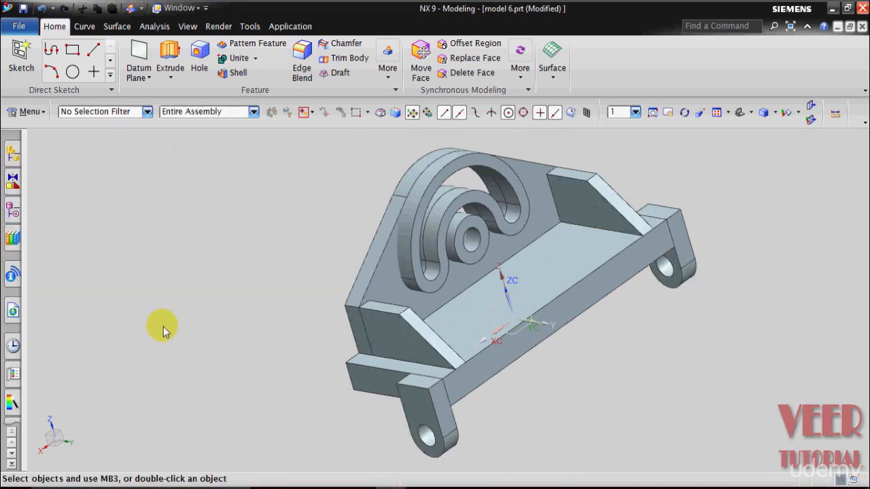
- Unite the upright back plate, both gussets and both rounded lugs with the base plate as the target body
middle_drag(163, 326, 160, 293)
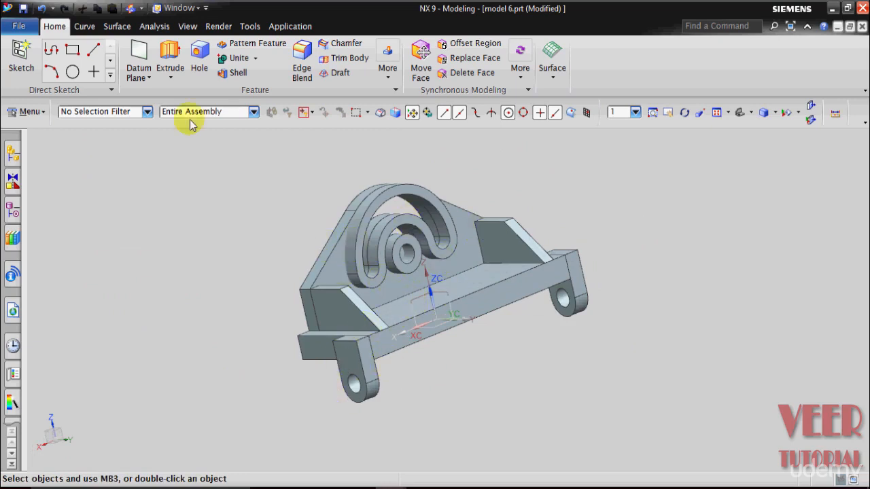
click(234, 60)
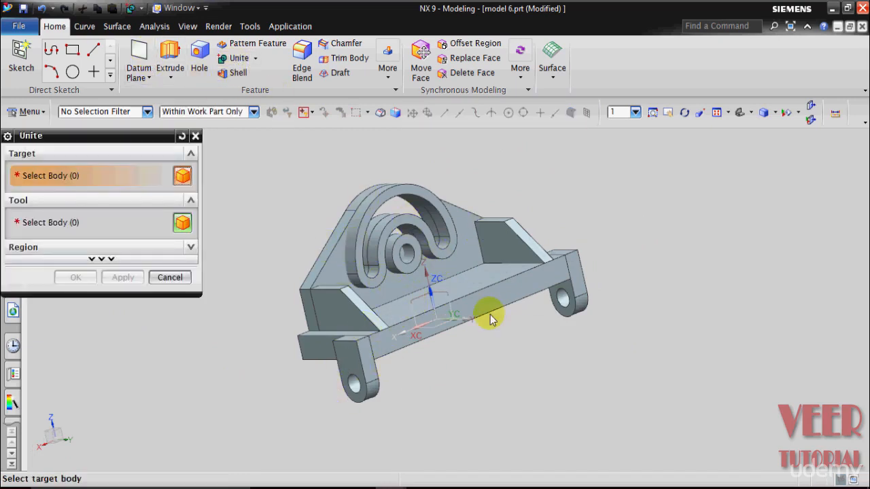
click(465, 310)
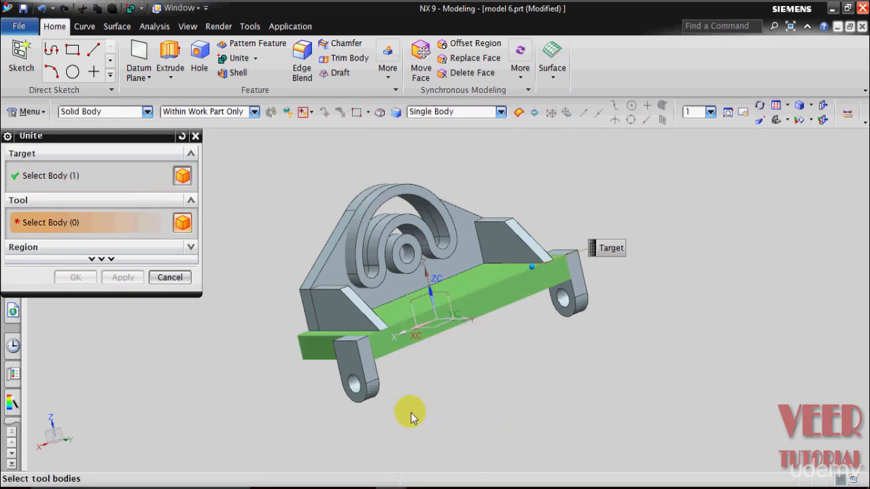
click(370, 365)
click(326, 304)
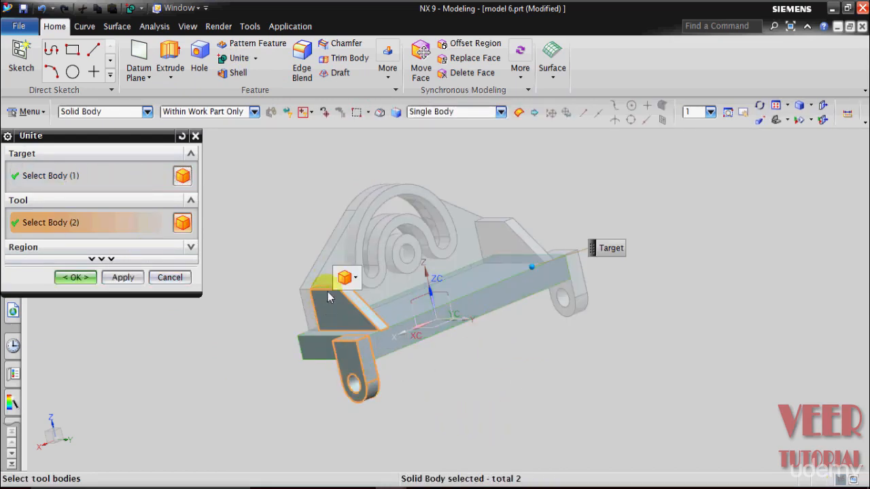
click(341, 246)
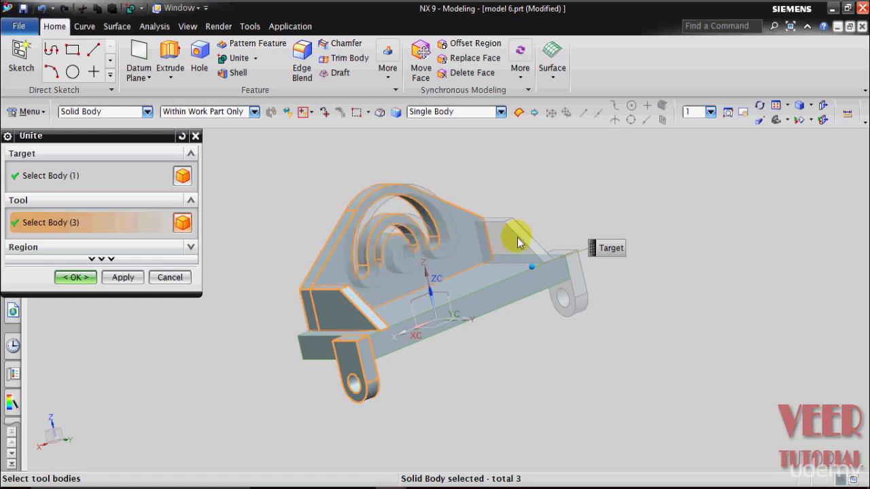
click(518, 244)
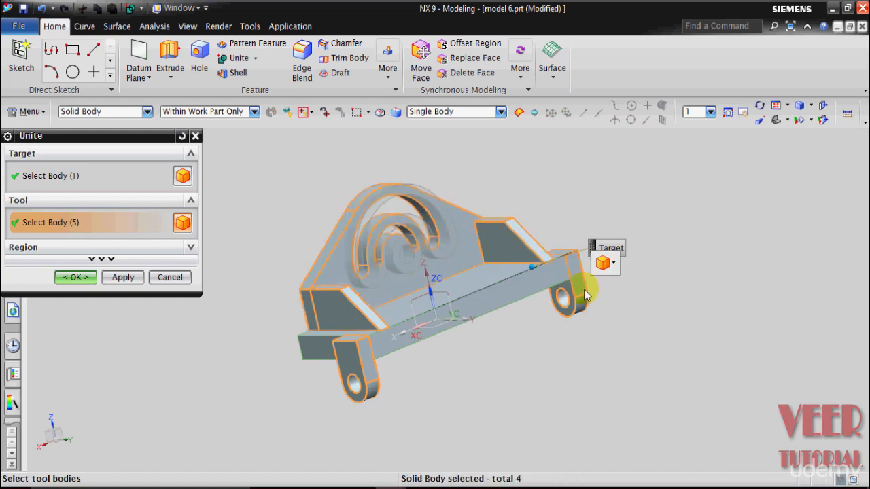
click(65, 277)
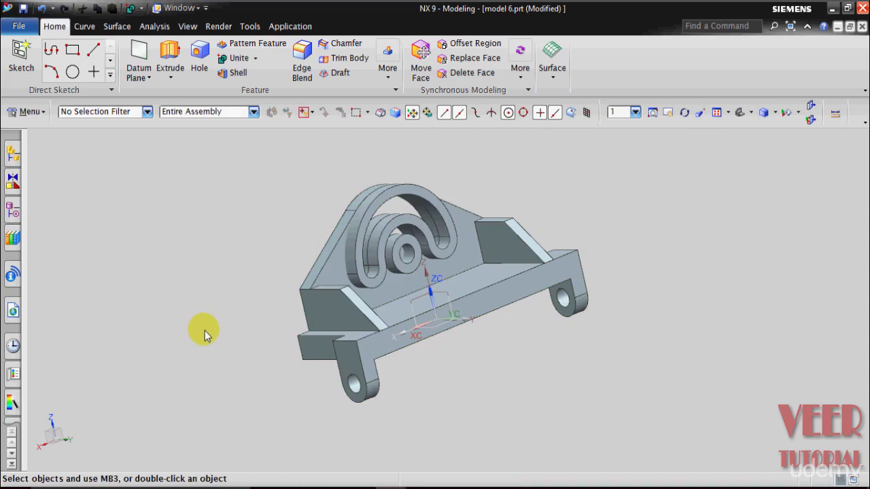
middle_drag(204, 330, 297, 335)
scroll(444, 363, down, 3)
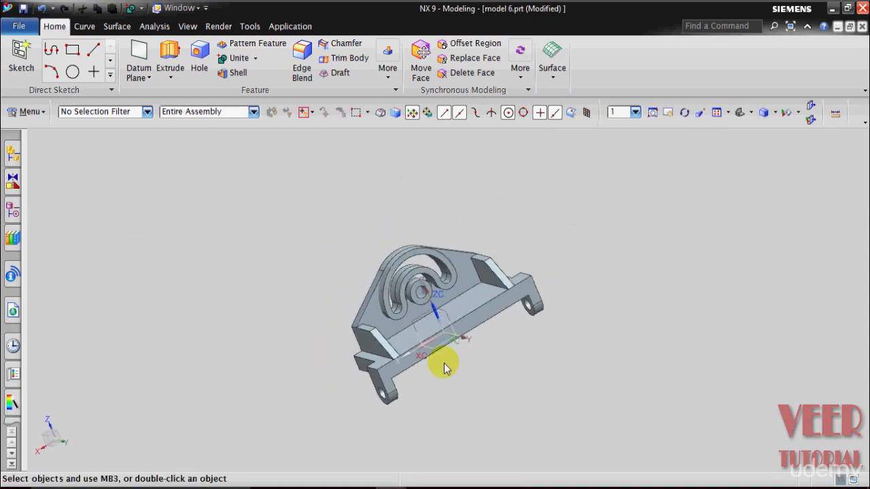